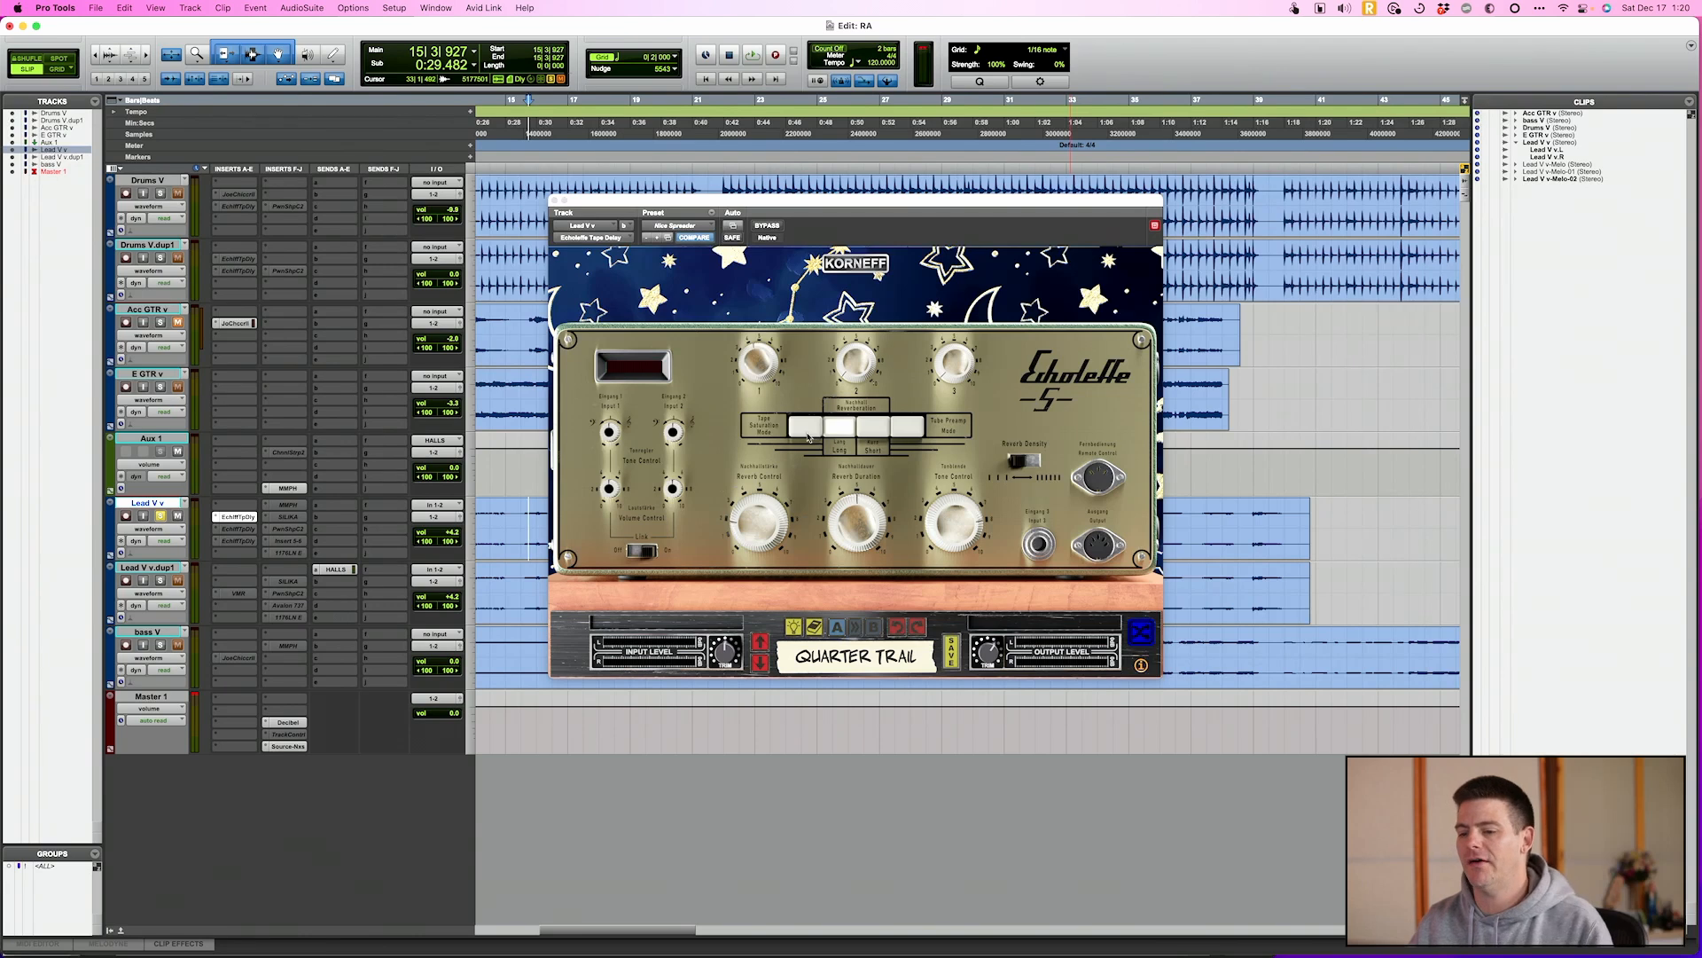
Try the Echoleffe's Tape Saturation and Tape Preamp modes, select the Long reverberation mode, and audition it in playback
click(808, 434)
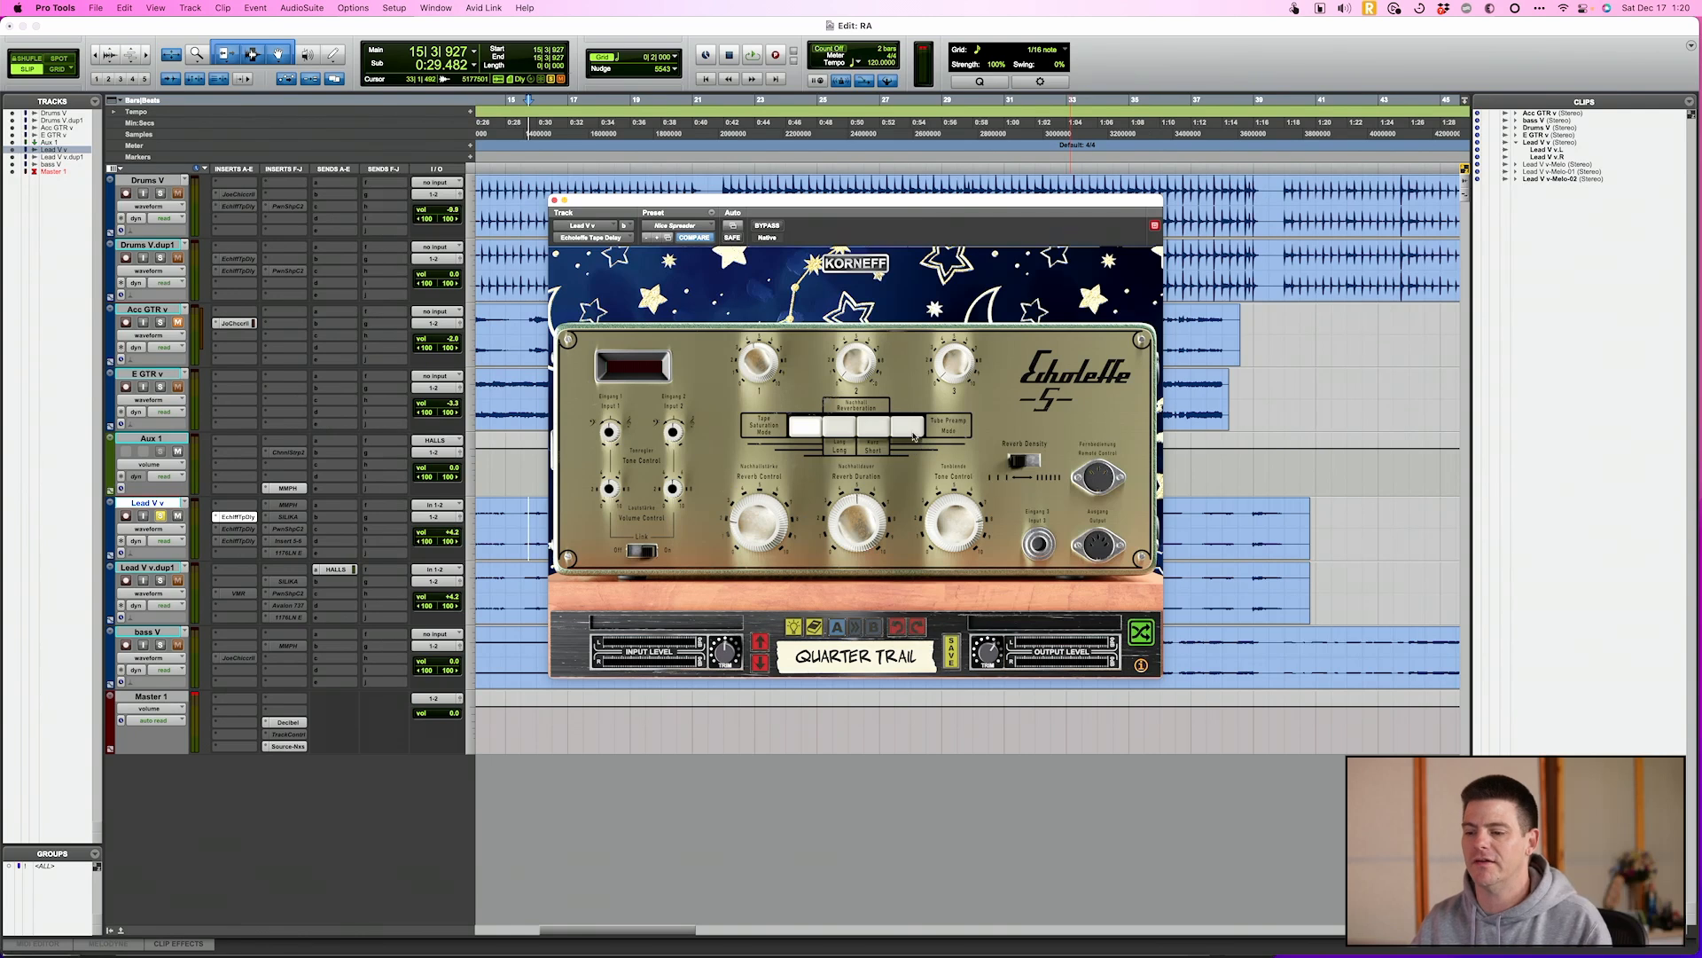
click(913, 432)
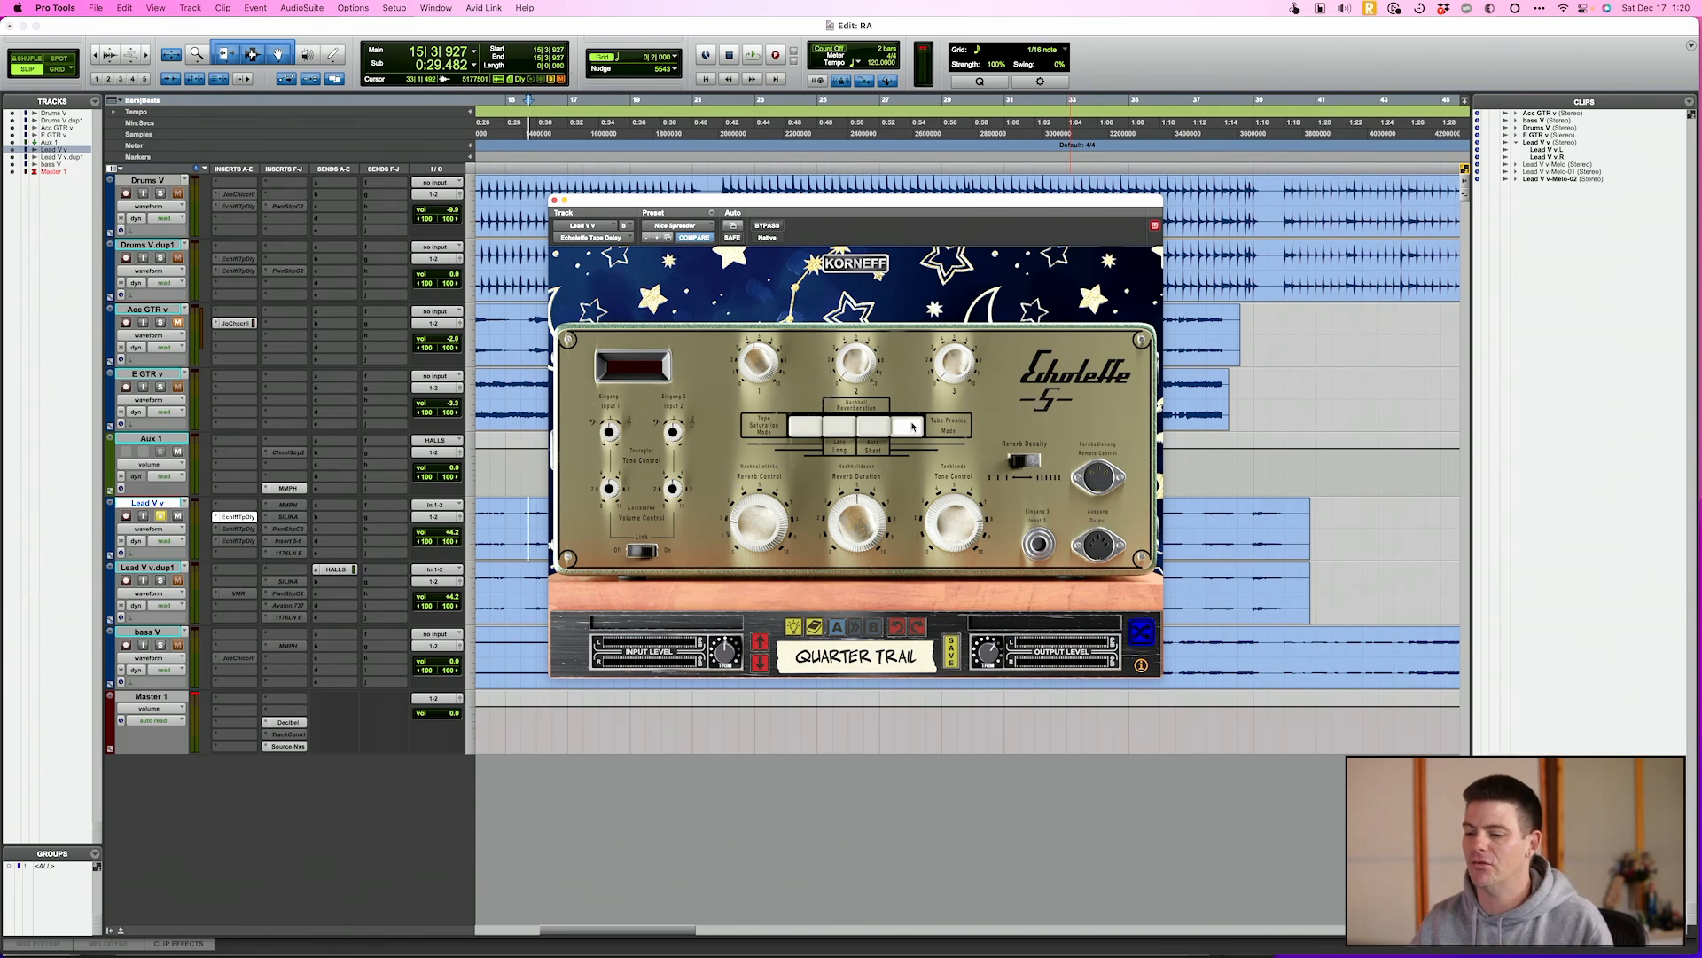
click(844, 433)
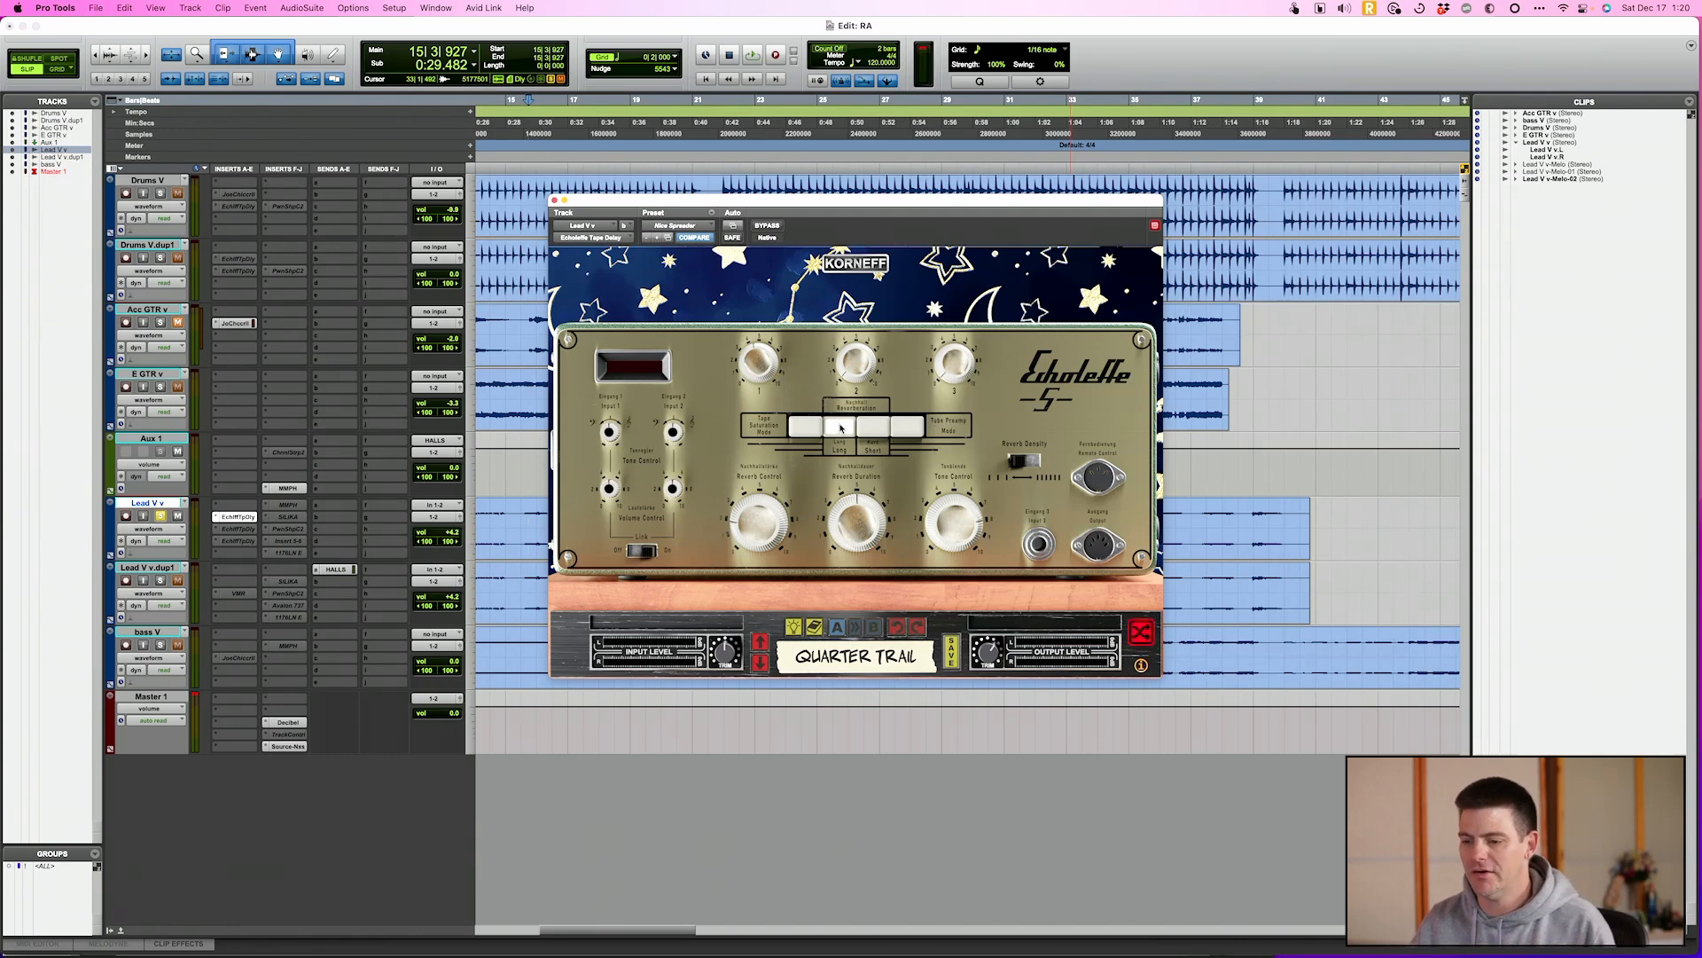
key(space)
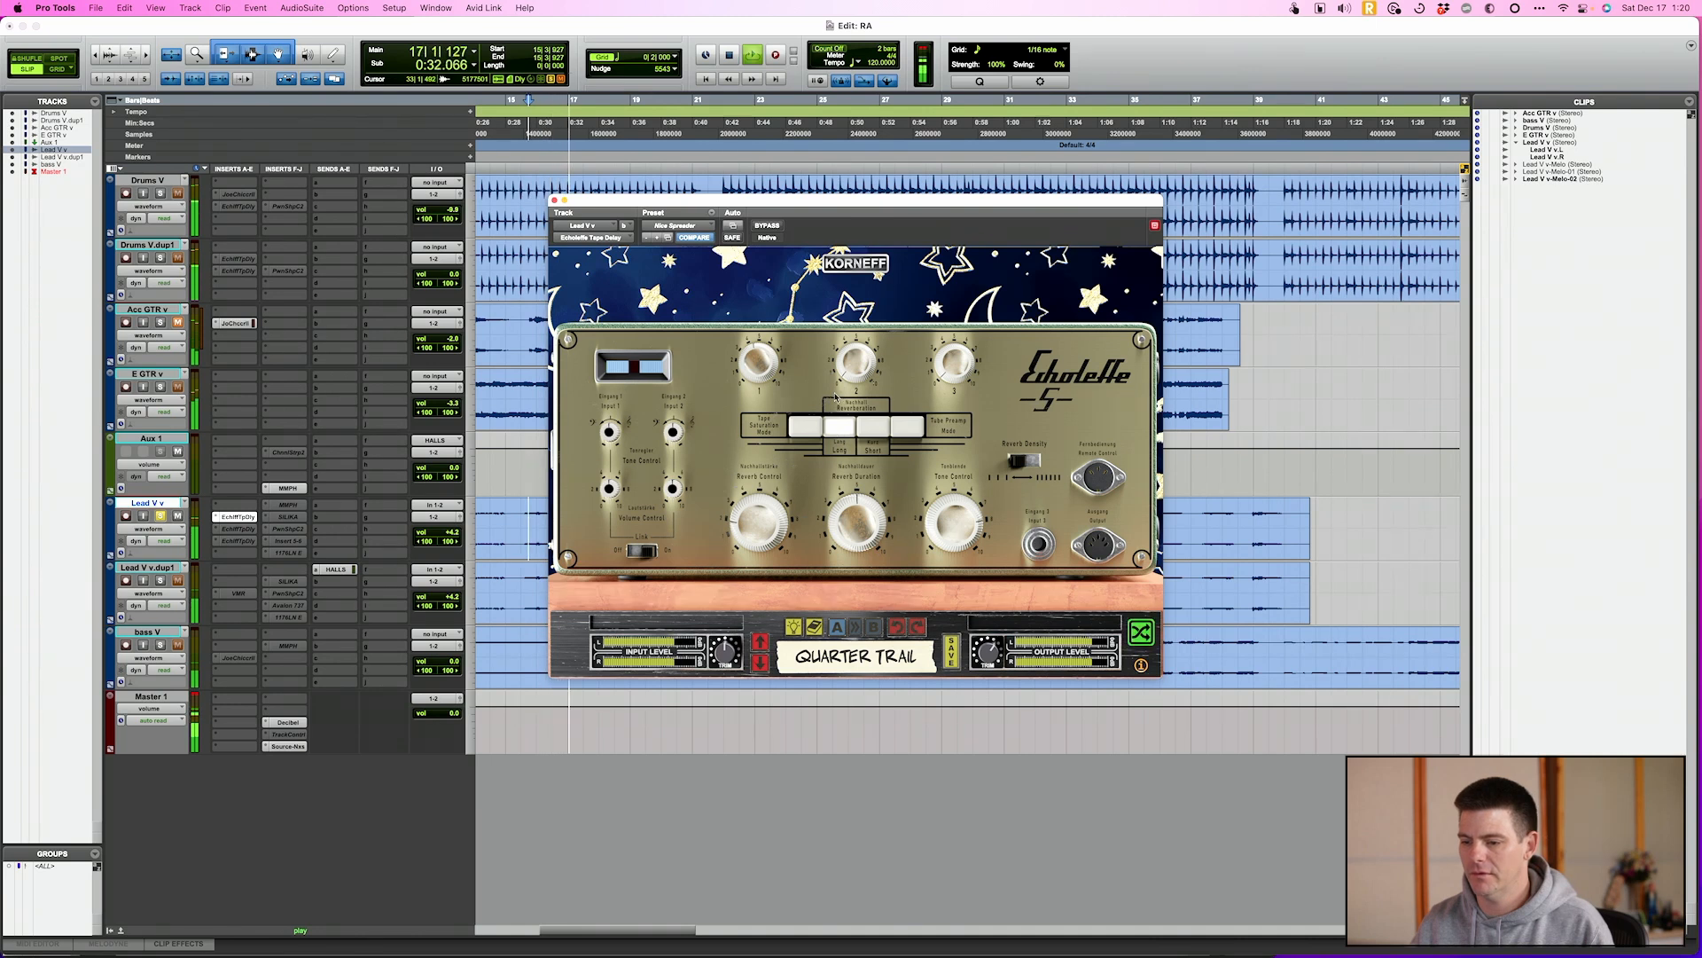
key(space)
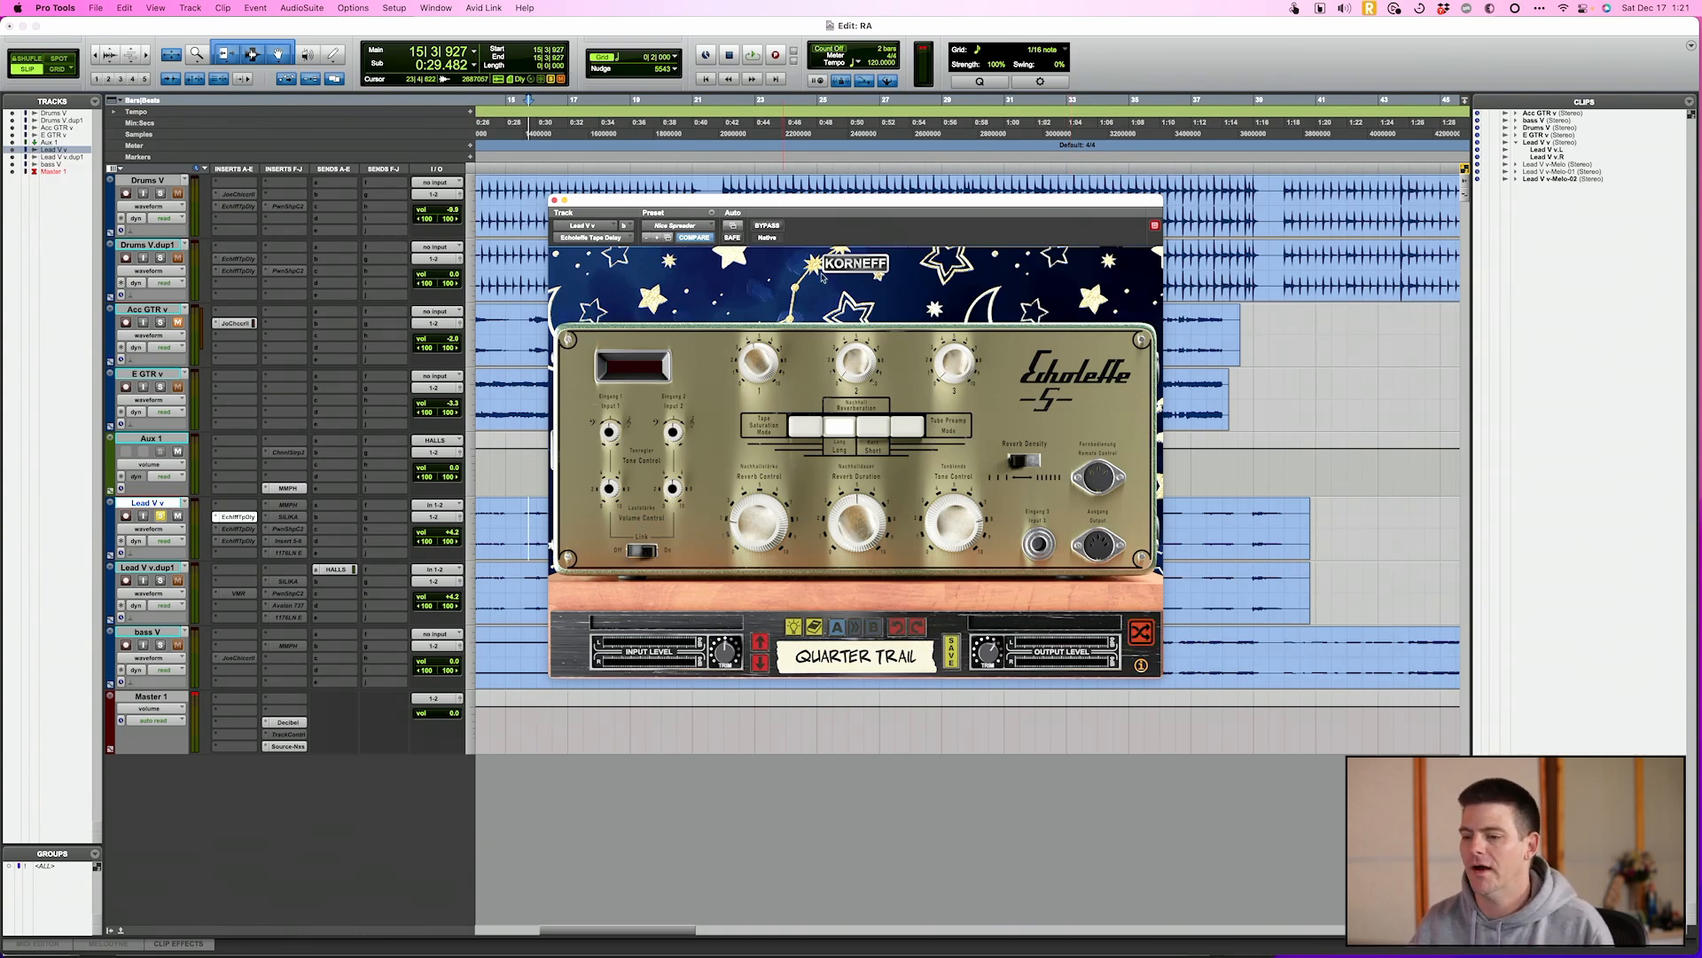
Examine the delay's rear controls, including Tape Head 1's sync note values and the tape formula options
click(866, 265)
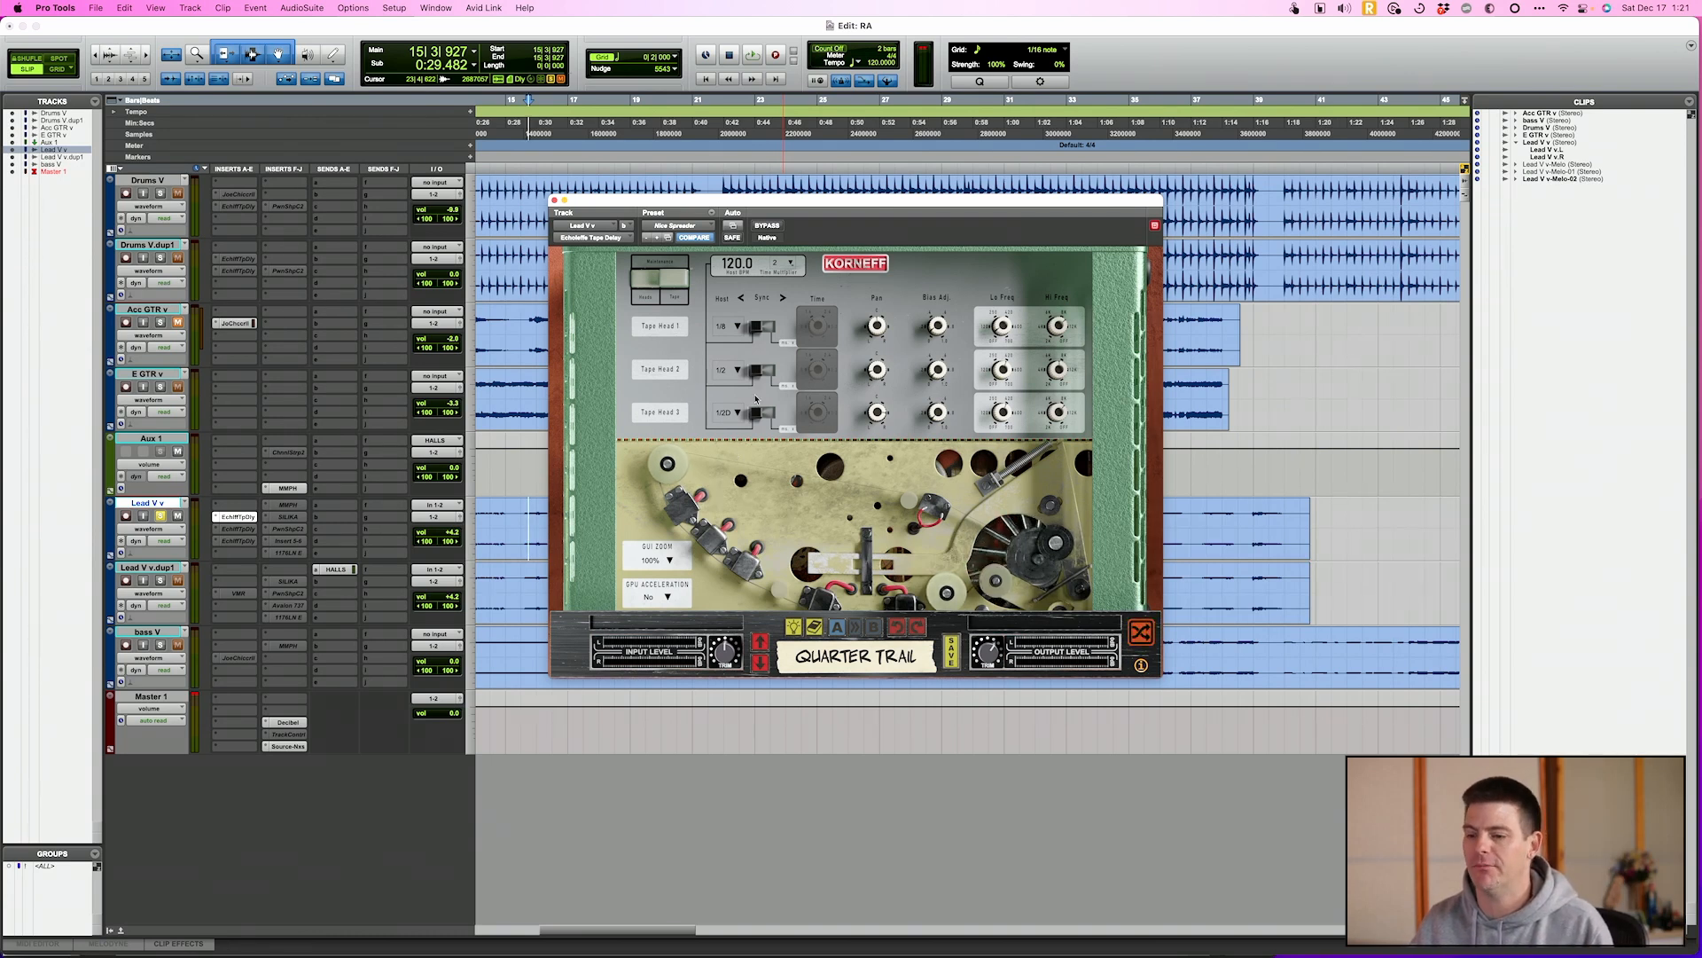
click(735, 327)
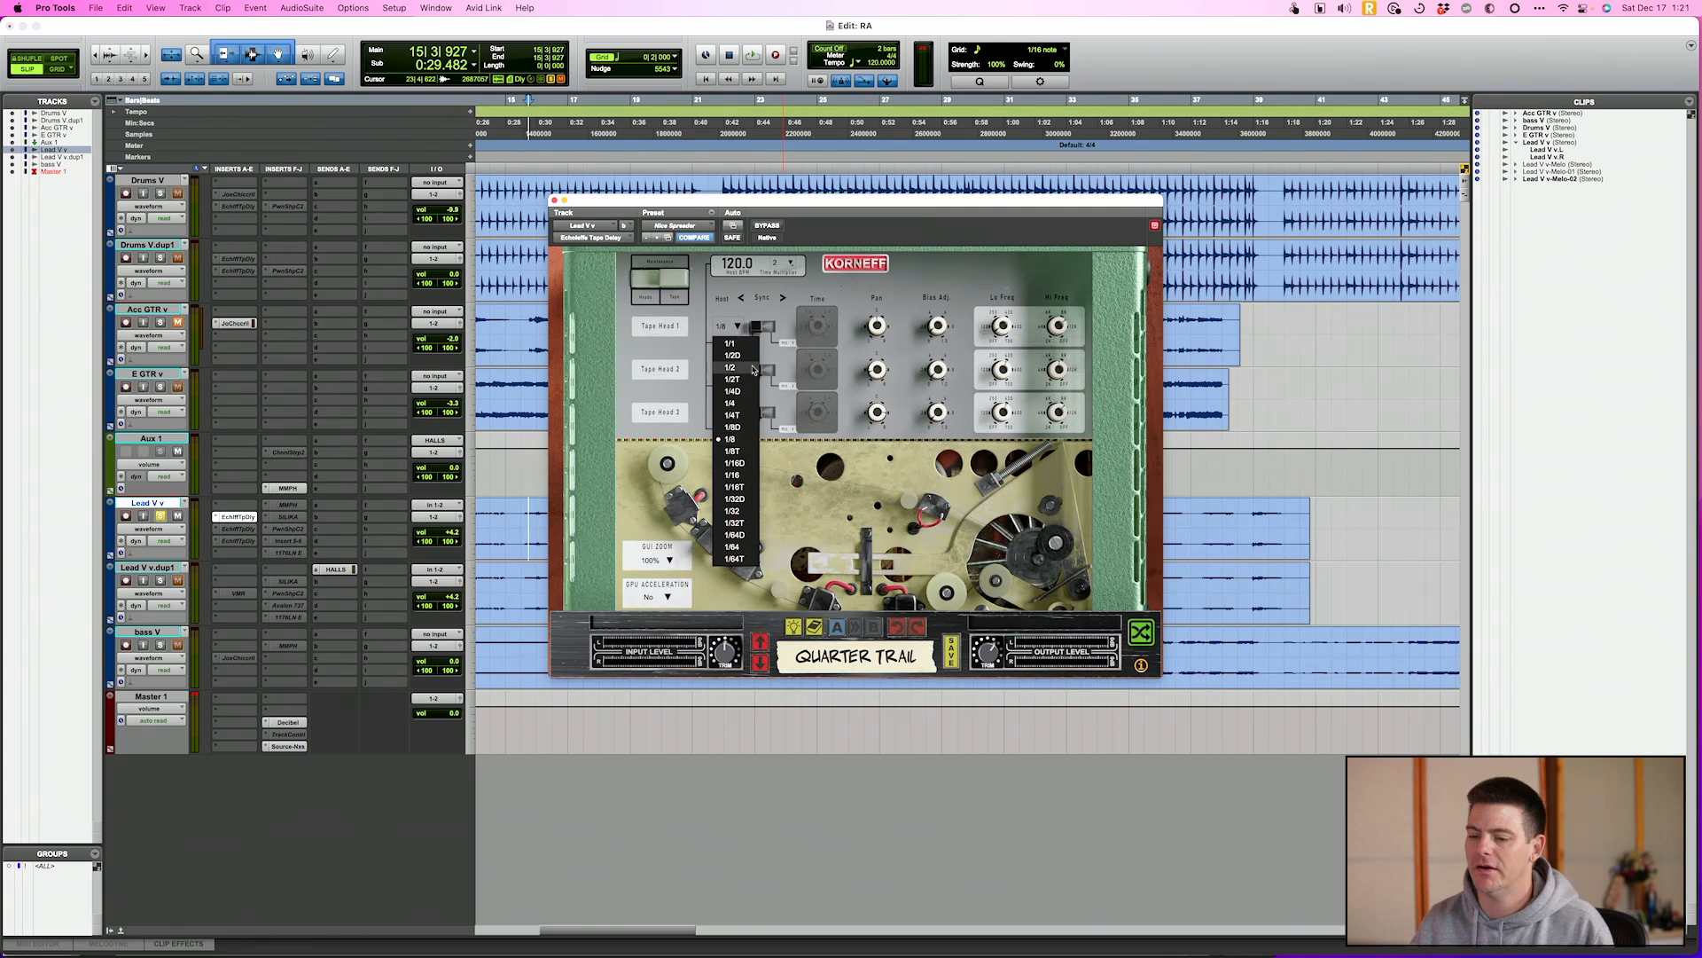
click(765, 331)
click(764, 328)
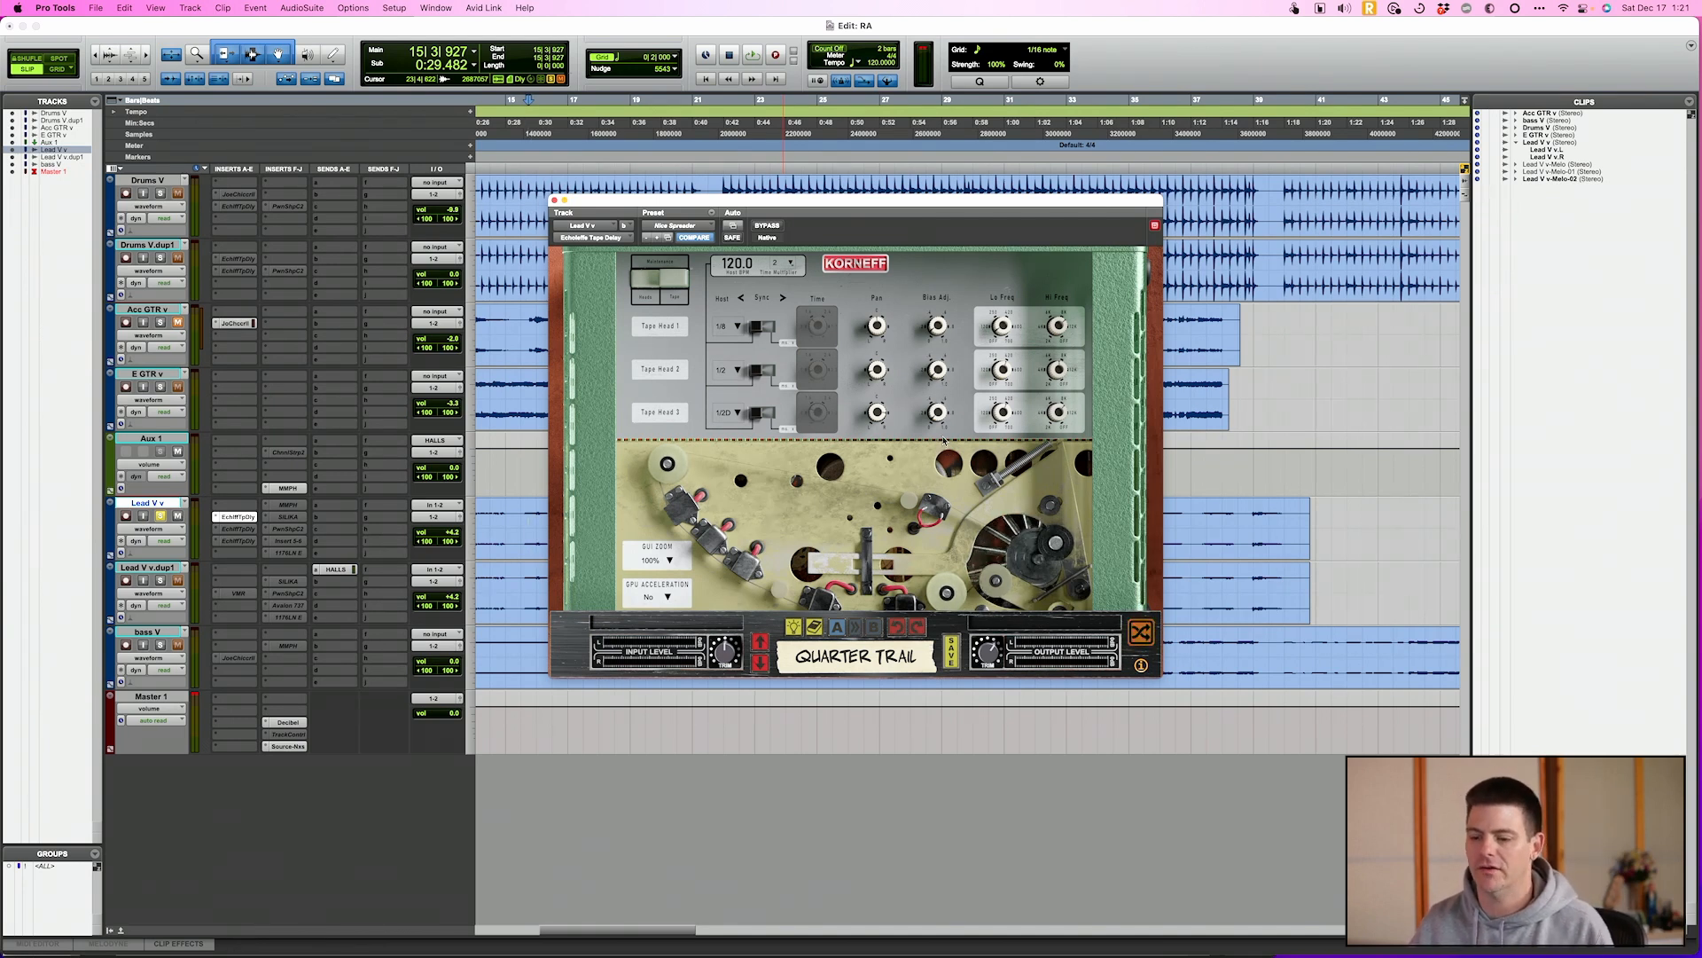
click(673, 282)
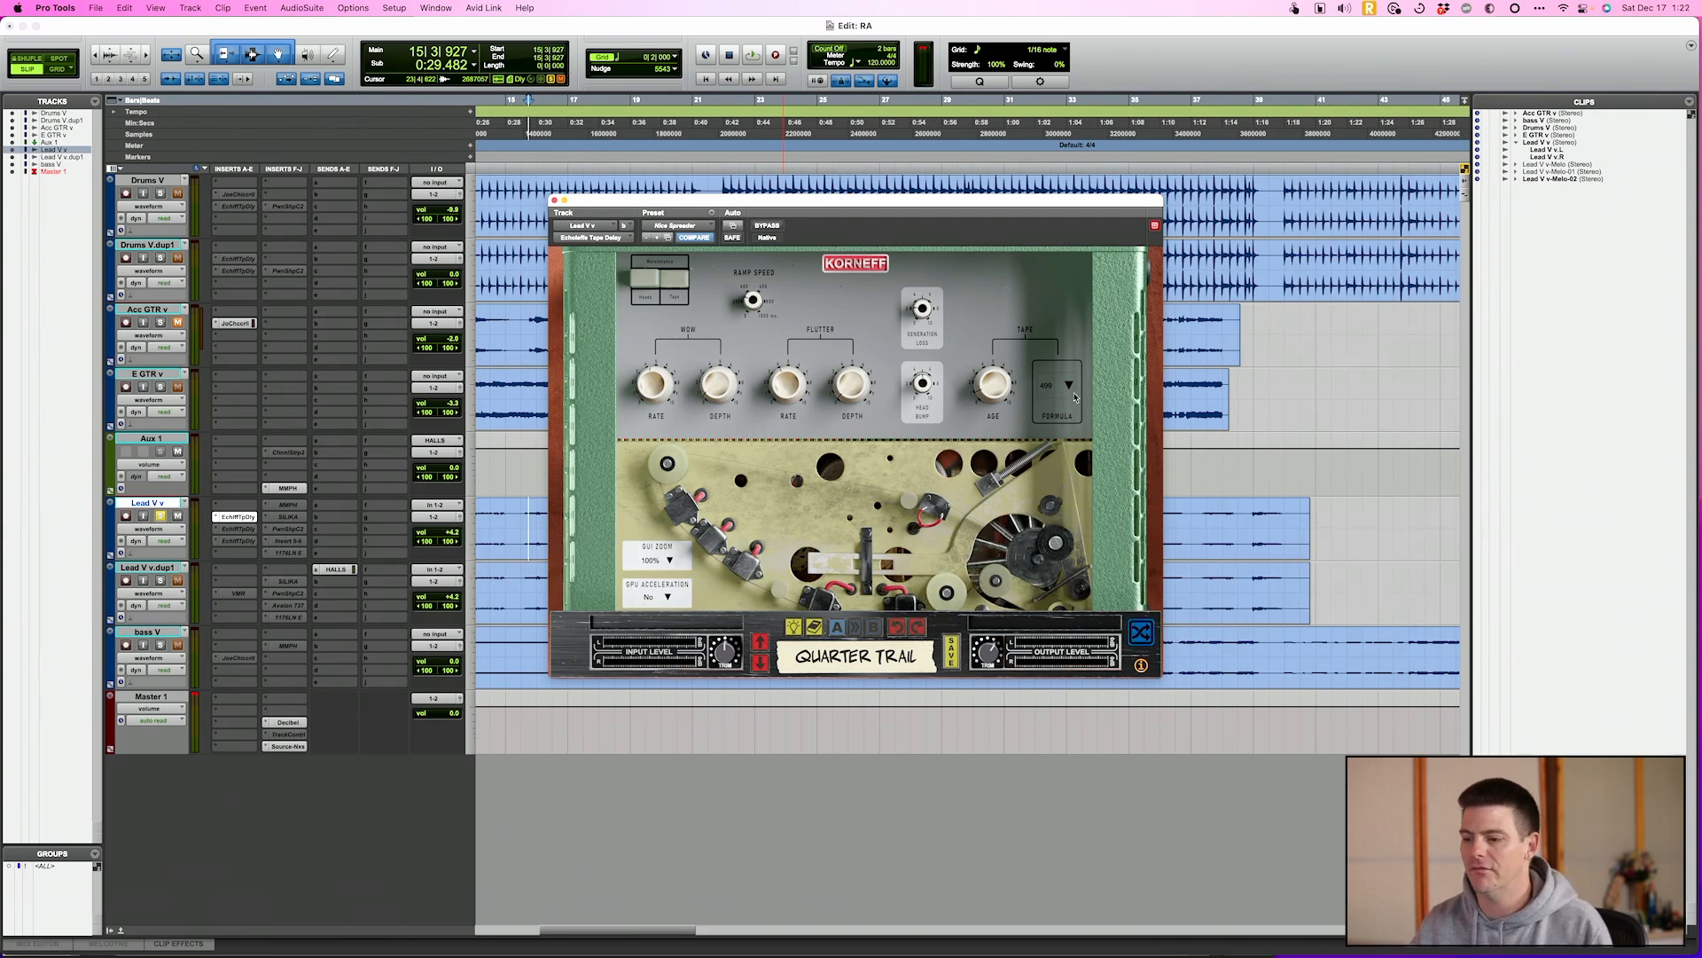
click(1070, 410)
click(1072, 331)
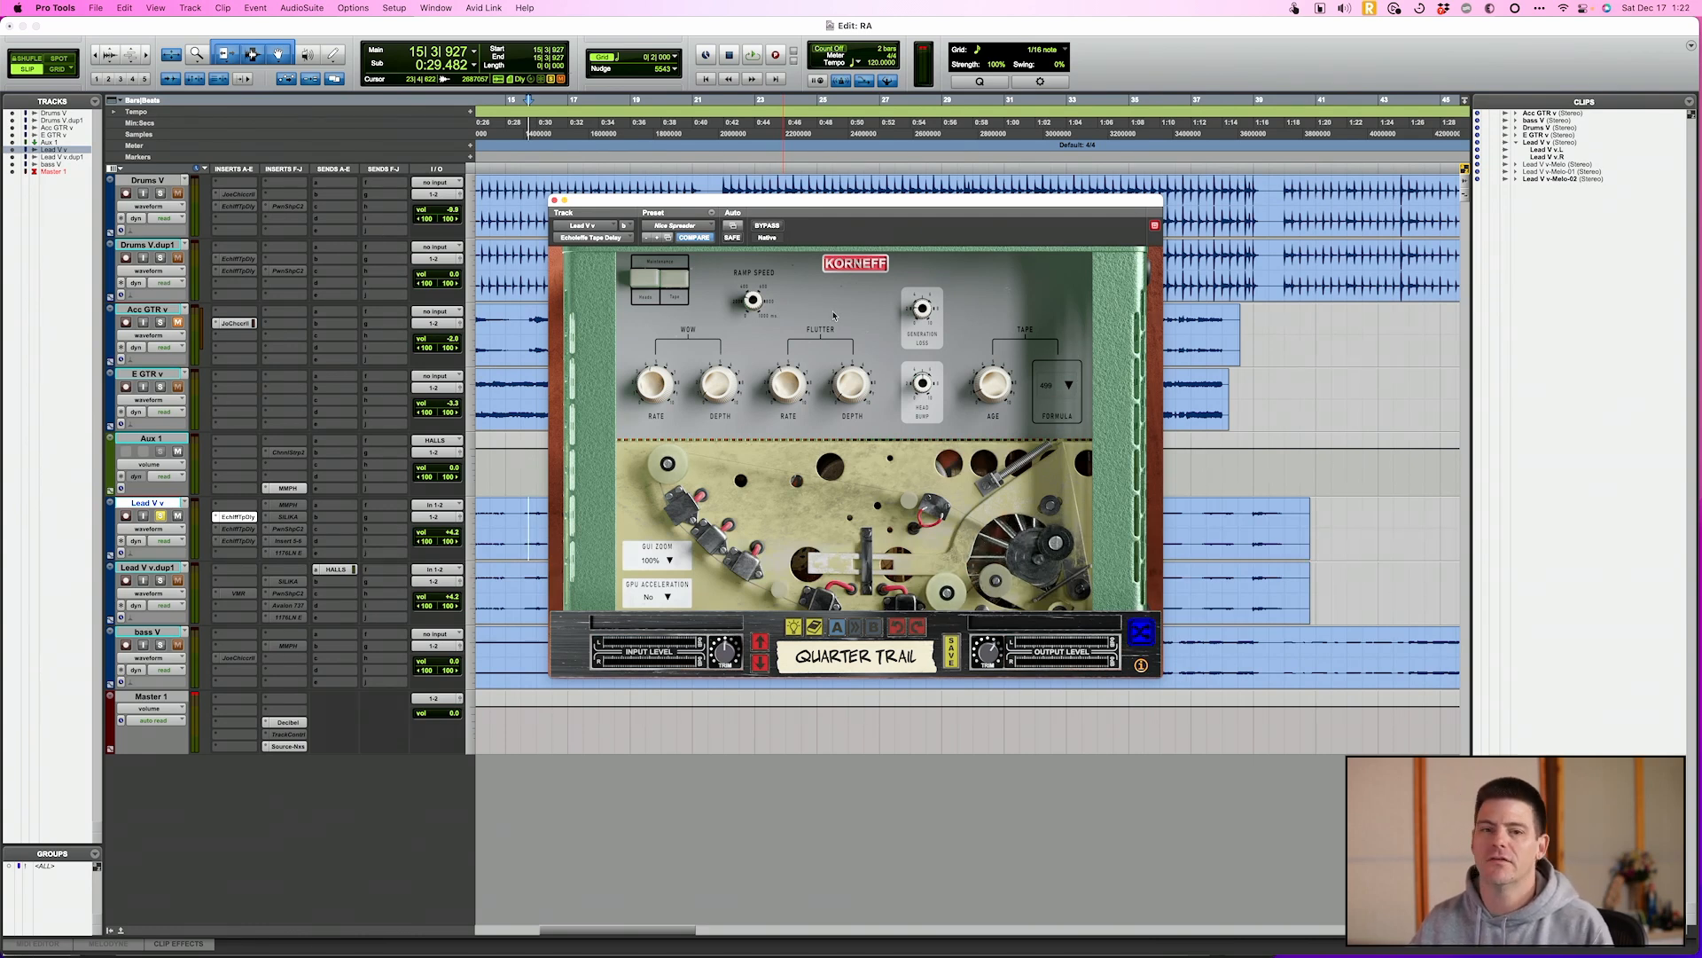
click(646, 283)
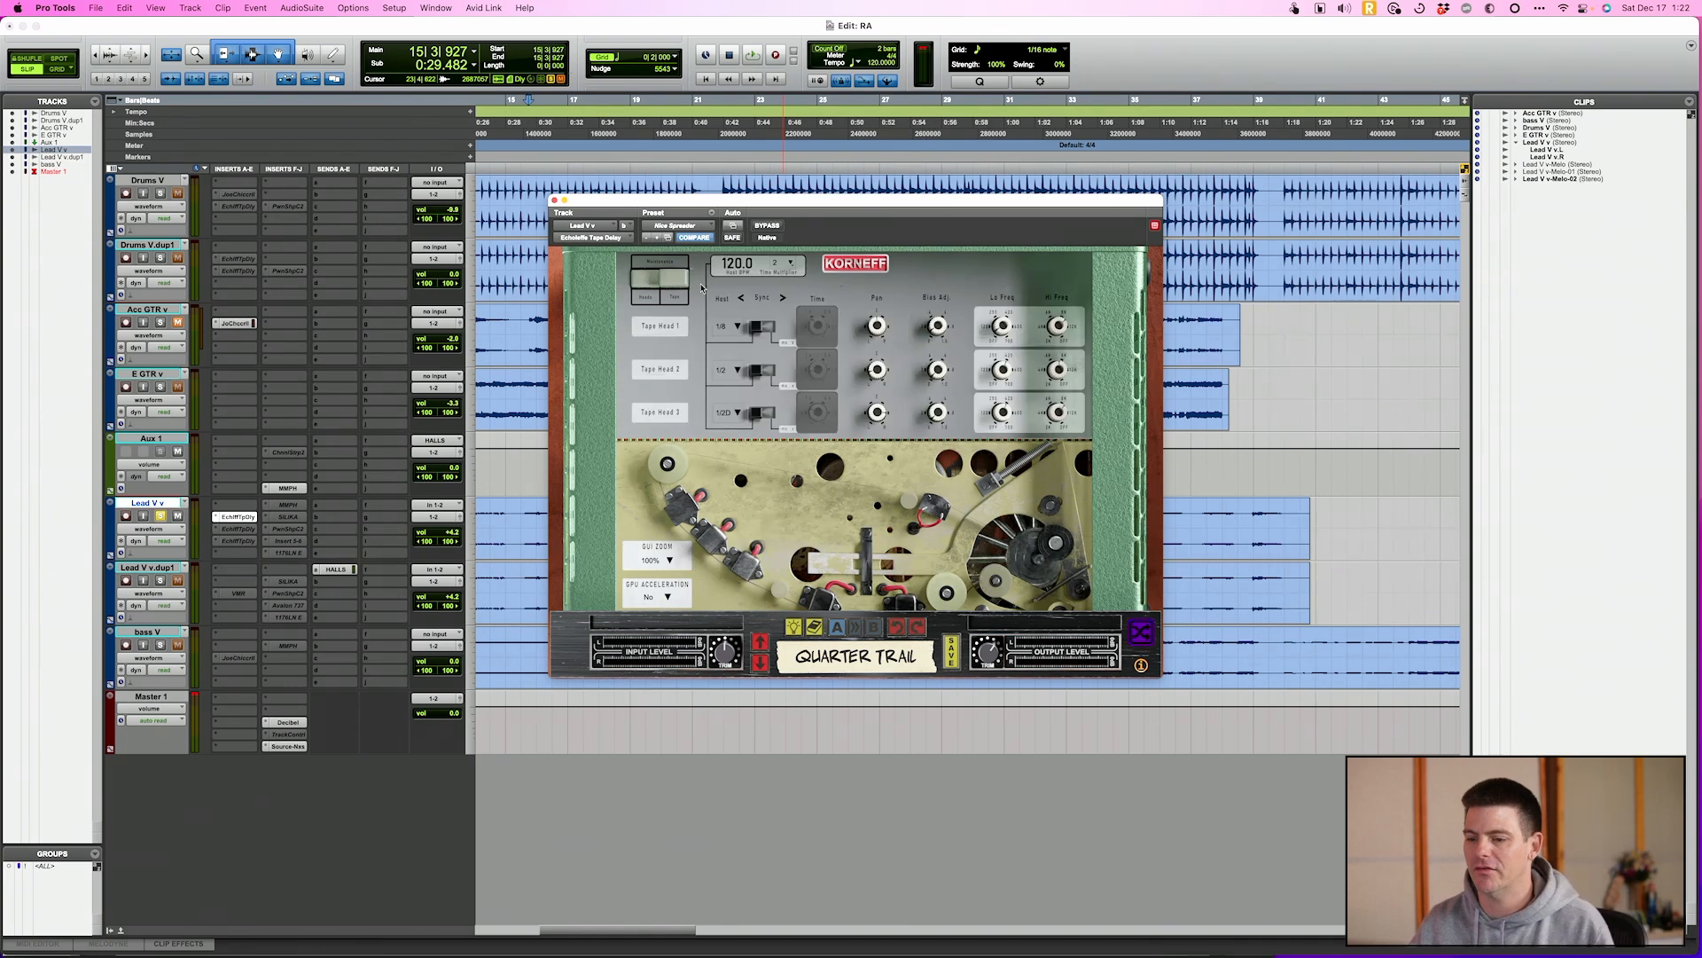
Reposition the plug-in window slightly, start playback, and choose a tape formula in the rear wow, flutter and tape settings
mouse_move(781, 211)
mouse_down()
mouse_move(840, 276)
mouse_move(801, 234)
mouse_move(805, 188)
mouse_move(800, 212)
mouse_up()
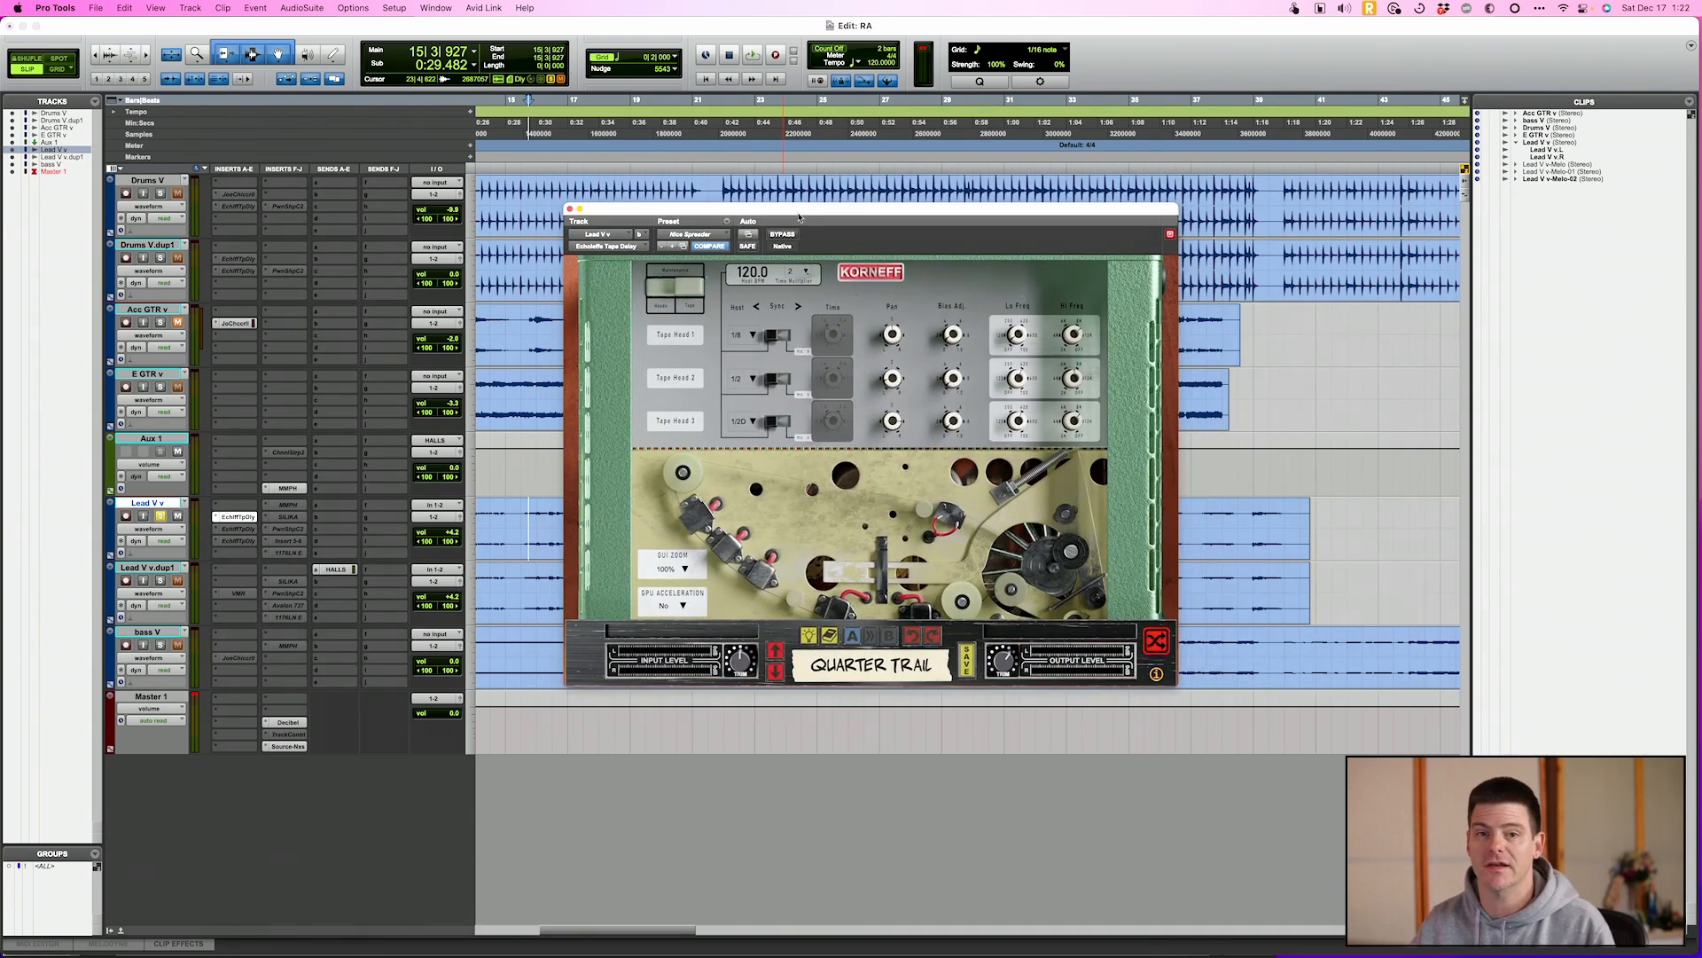
key(space)
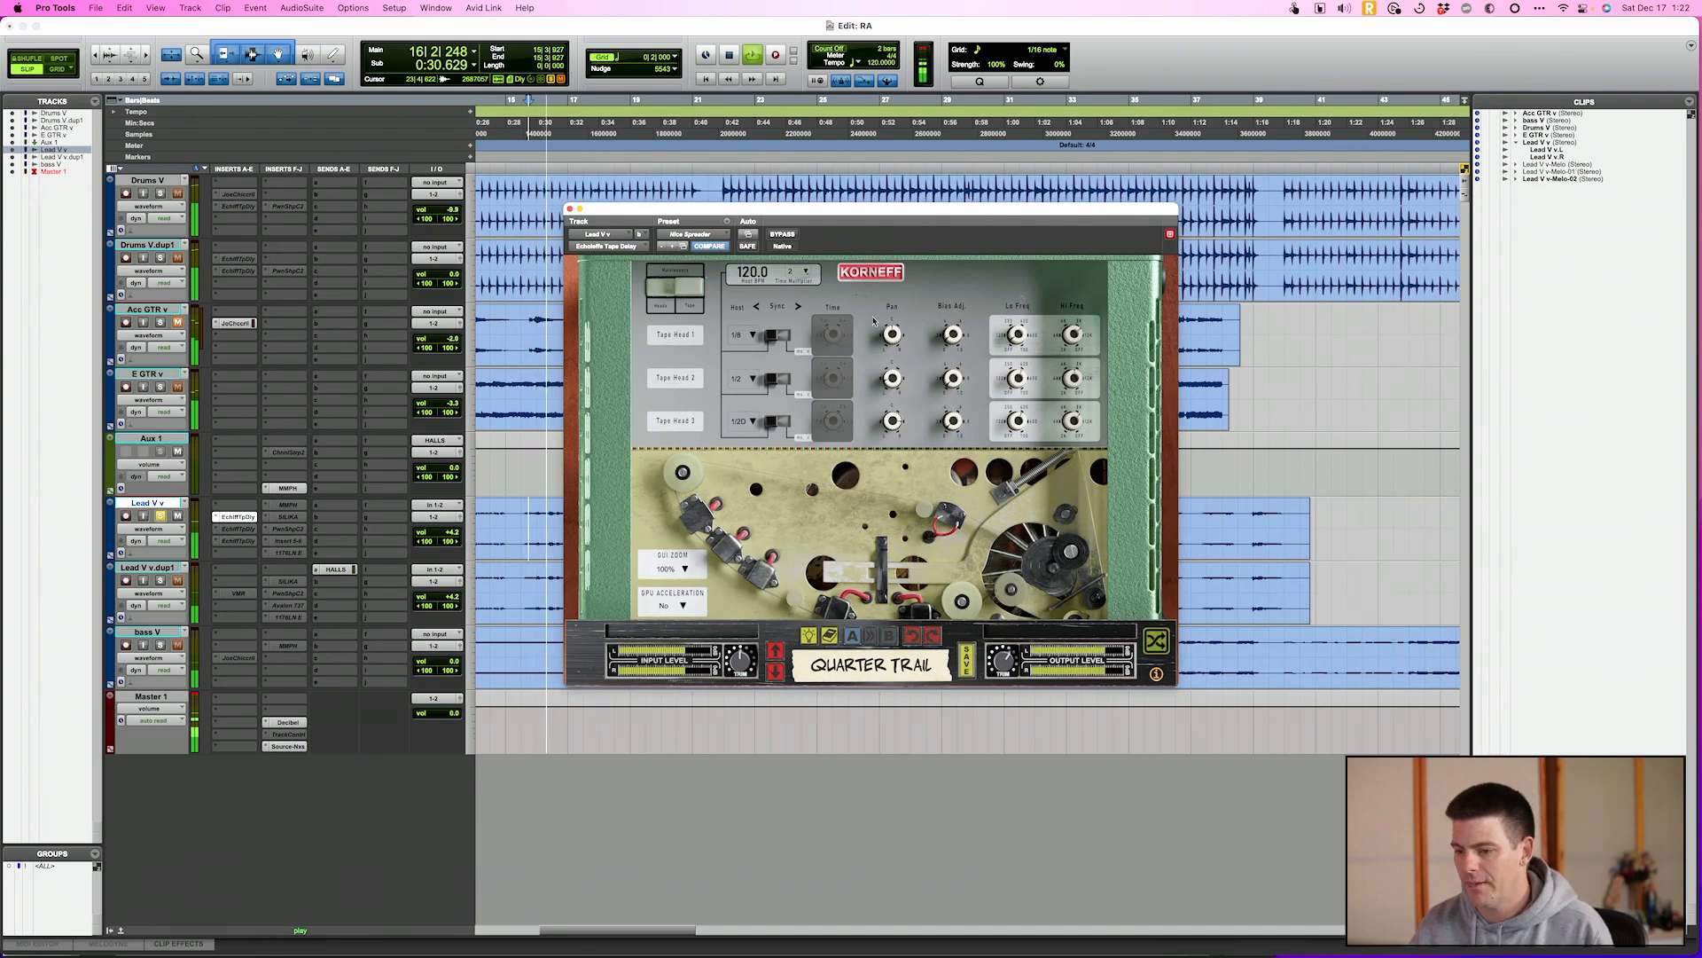
click(690, 305)
mouse_move(668, 377)
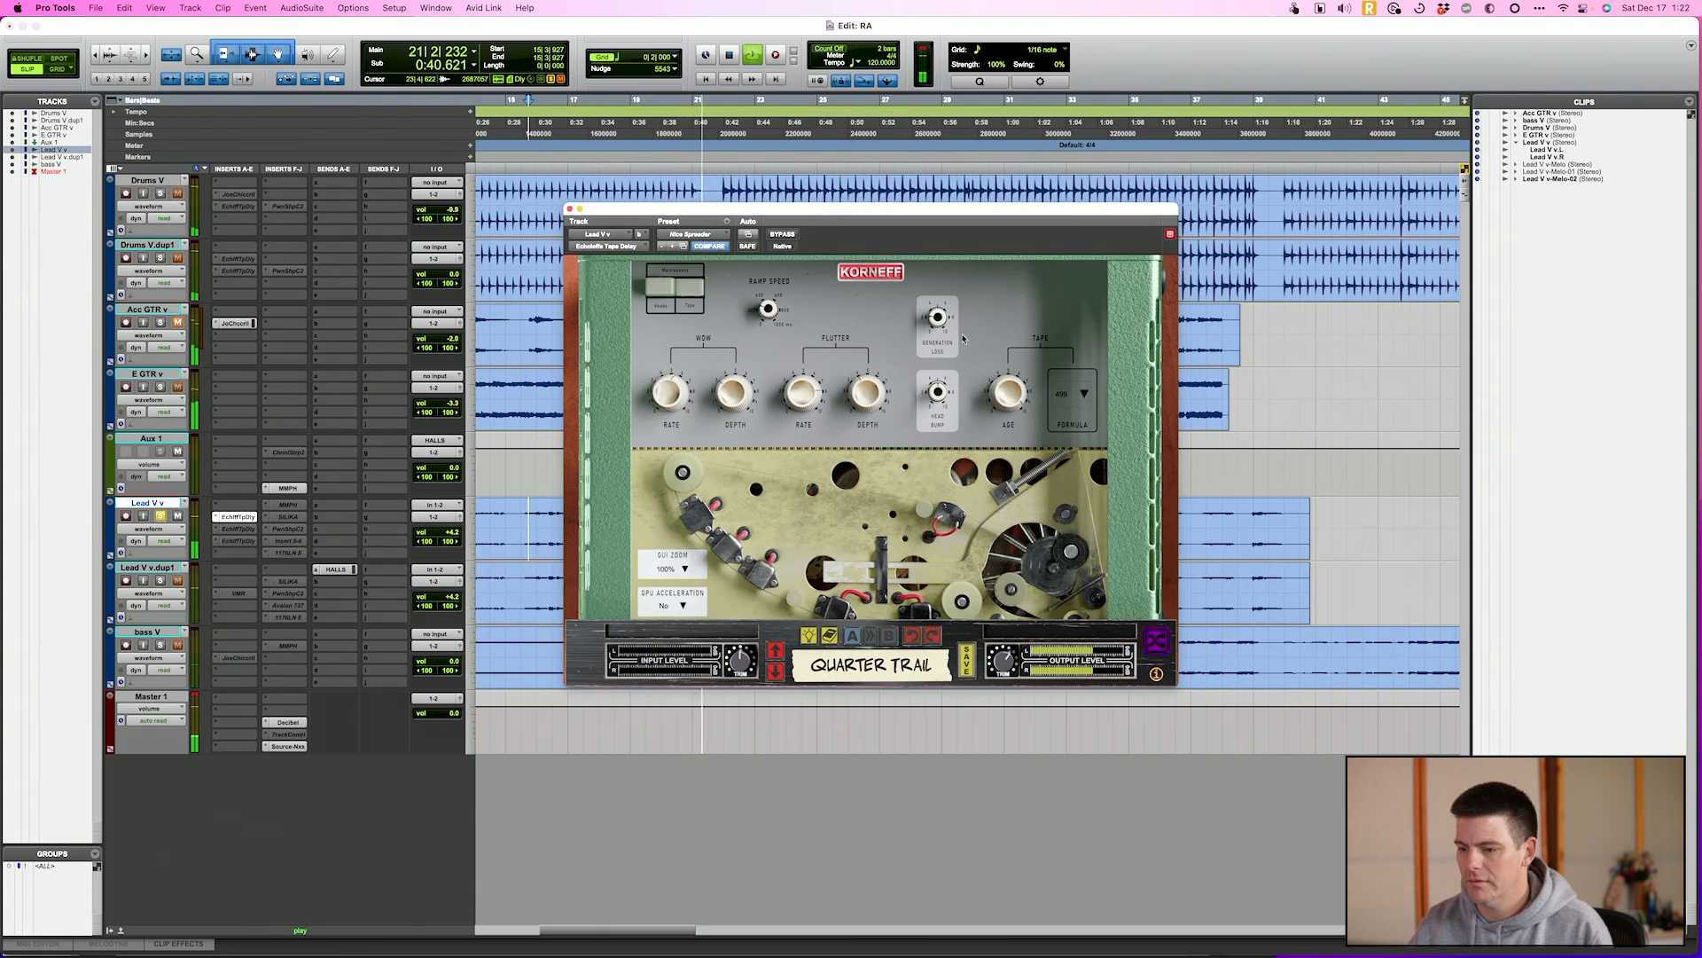
click(1079, 397)
click(1070, 415)
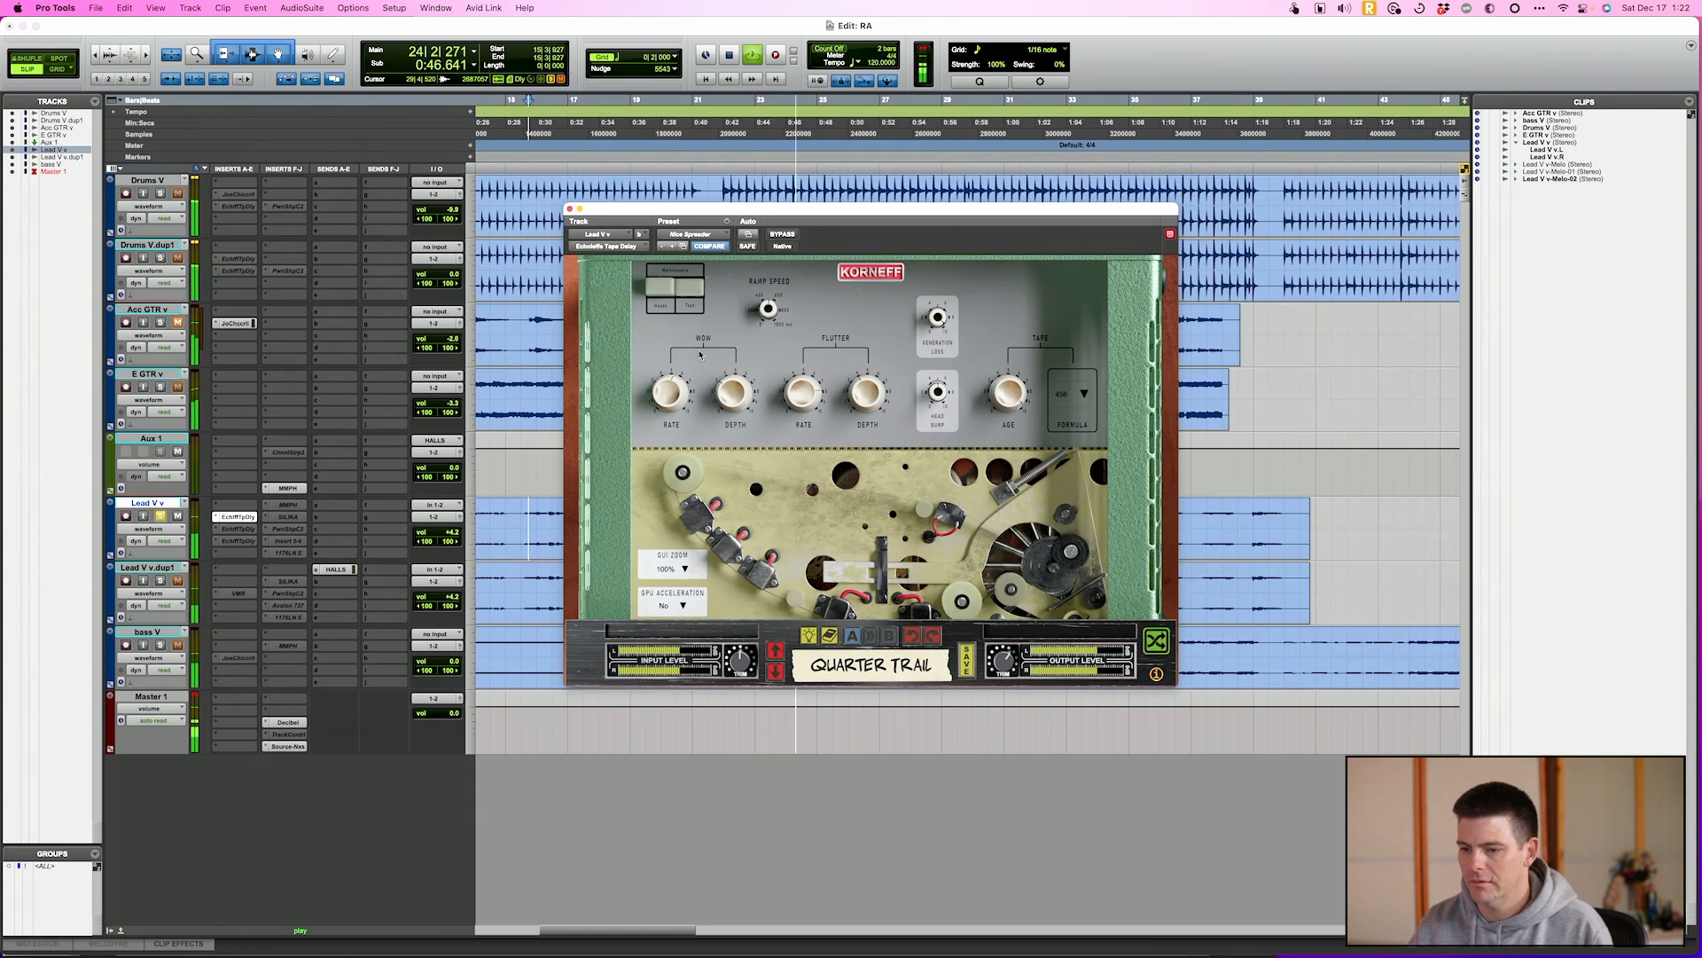
Raise the Reverb Control and lower the Reverb Duration on the delay's front face during playback
click(699, 303)
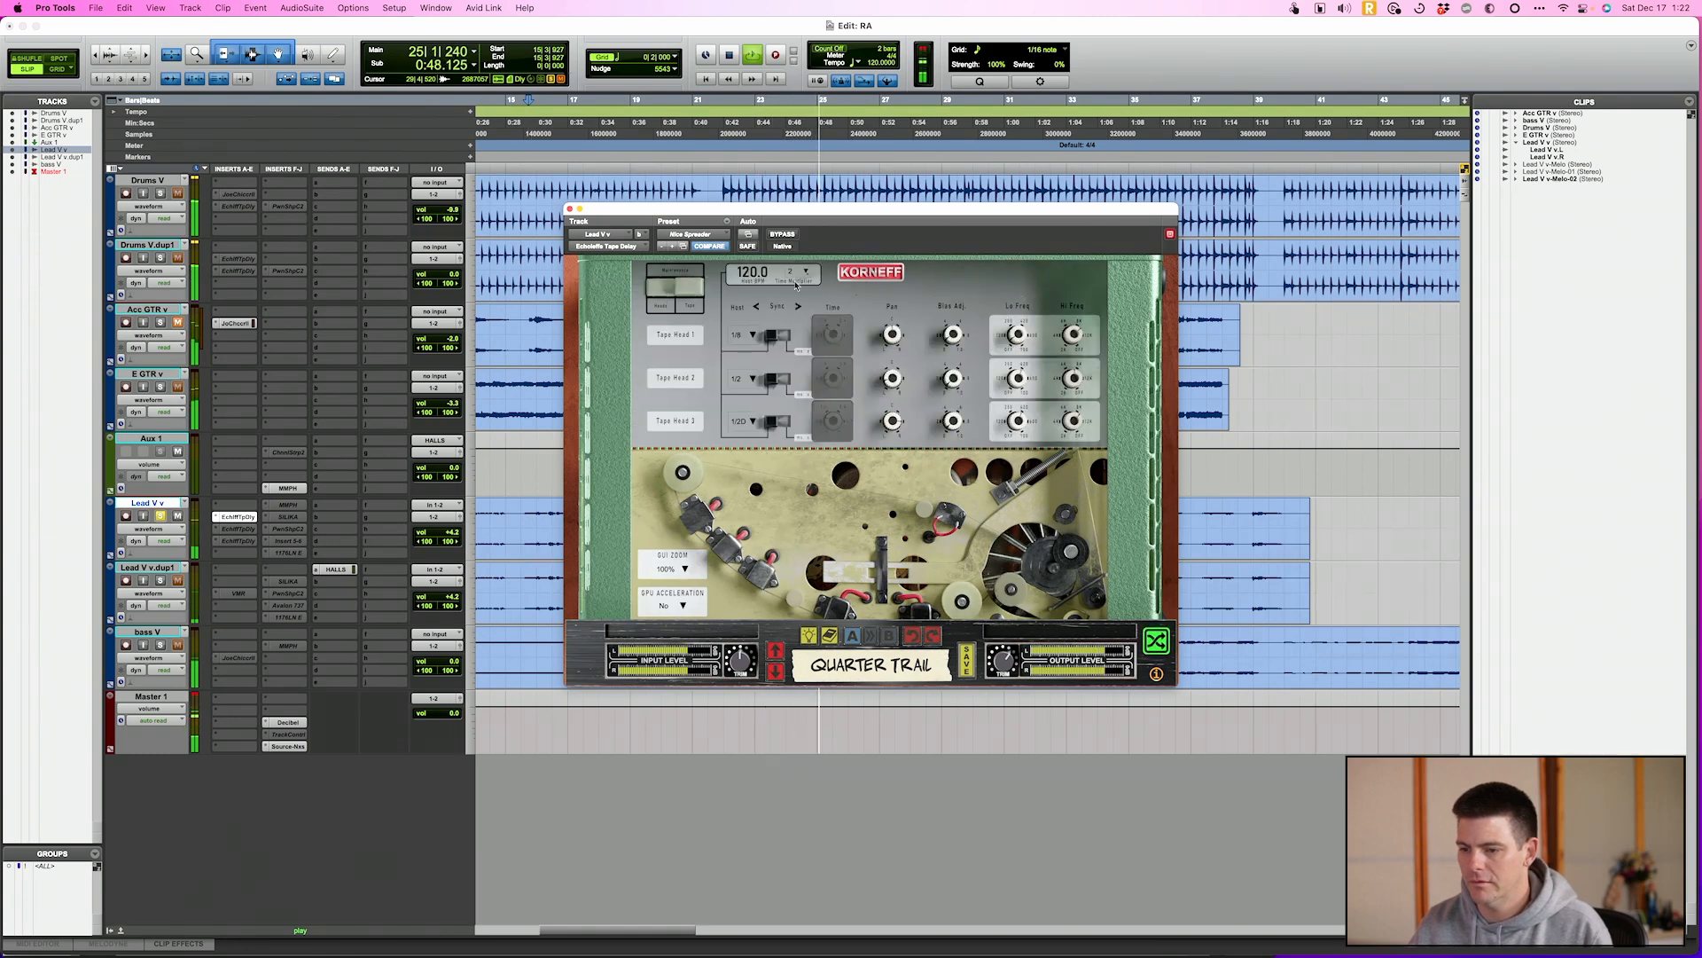
click(873, 275)
drag(780, 529, 788, 485)
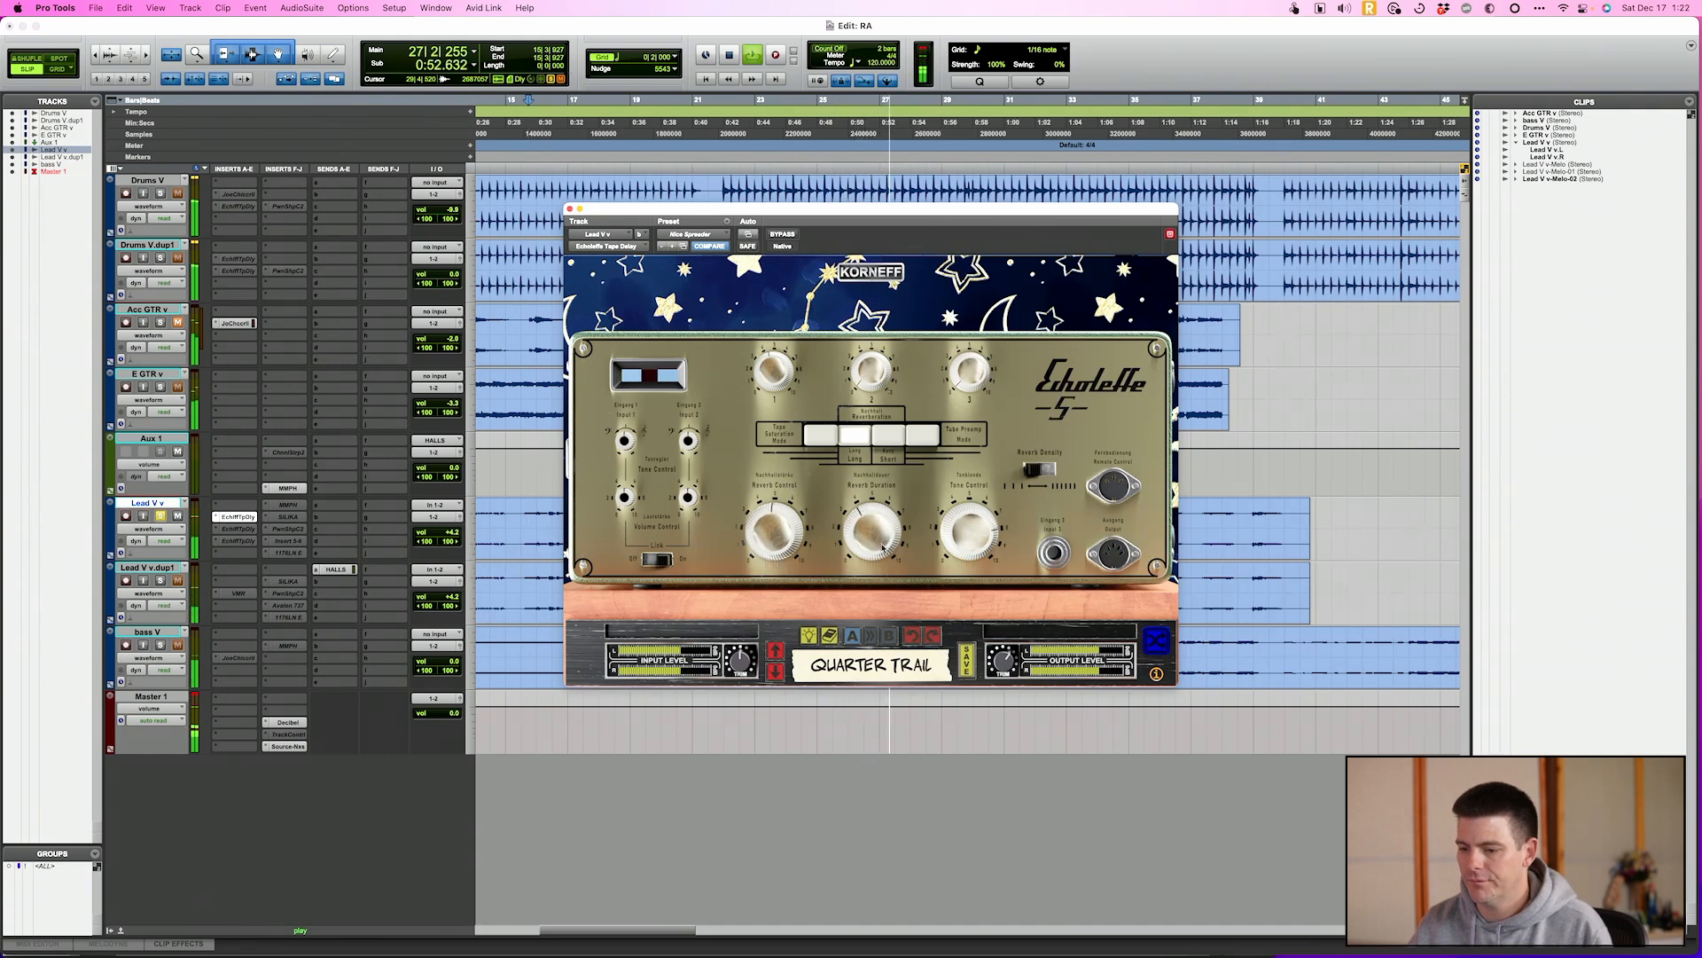
drag(880, 557, 878, 585)
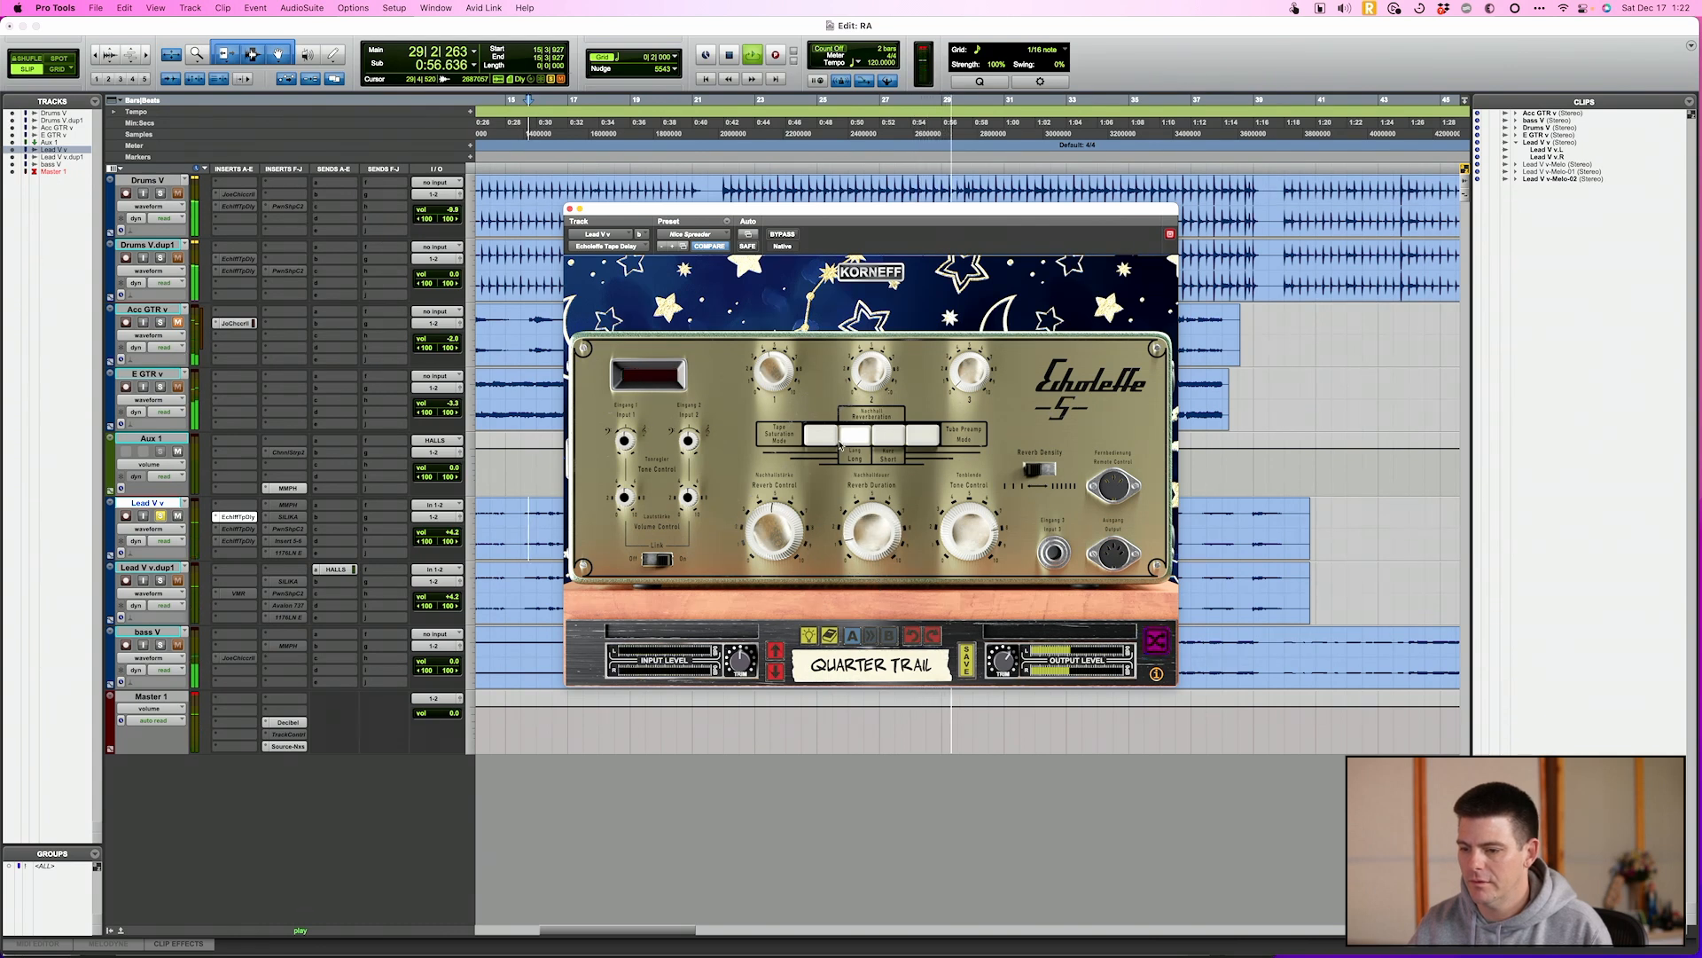
Raise the levels of tape heads 2 and 3, and end playback with the rear wow and flutter settings open
drag(875, 373, 877, 346)
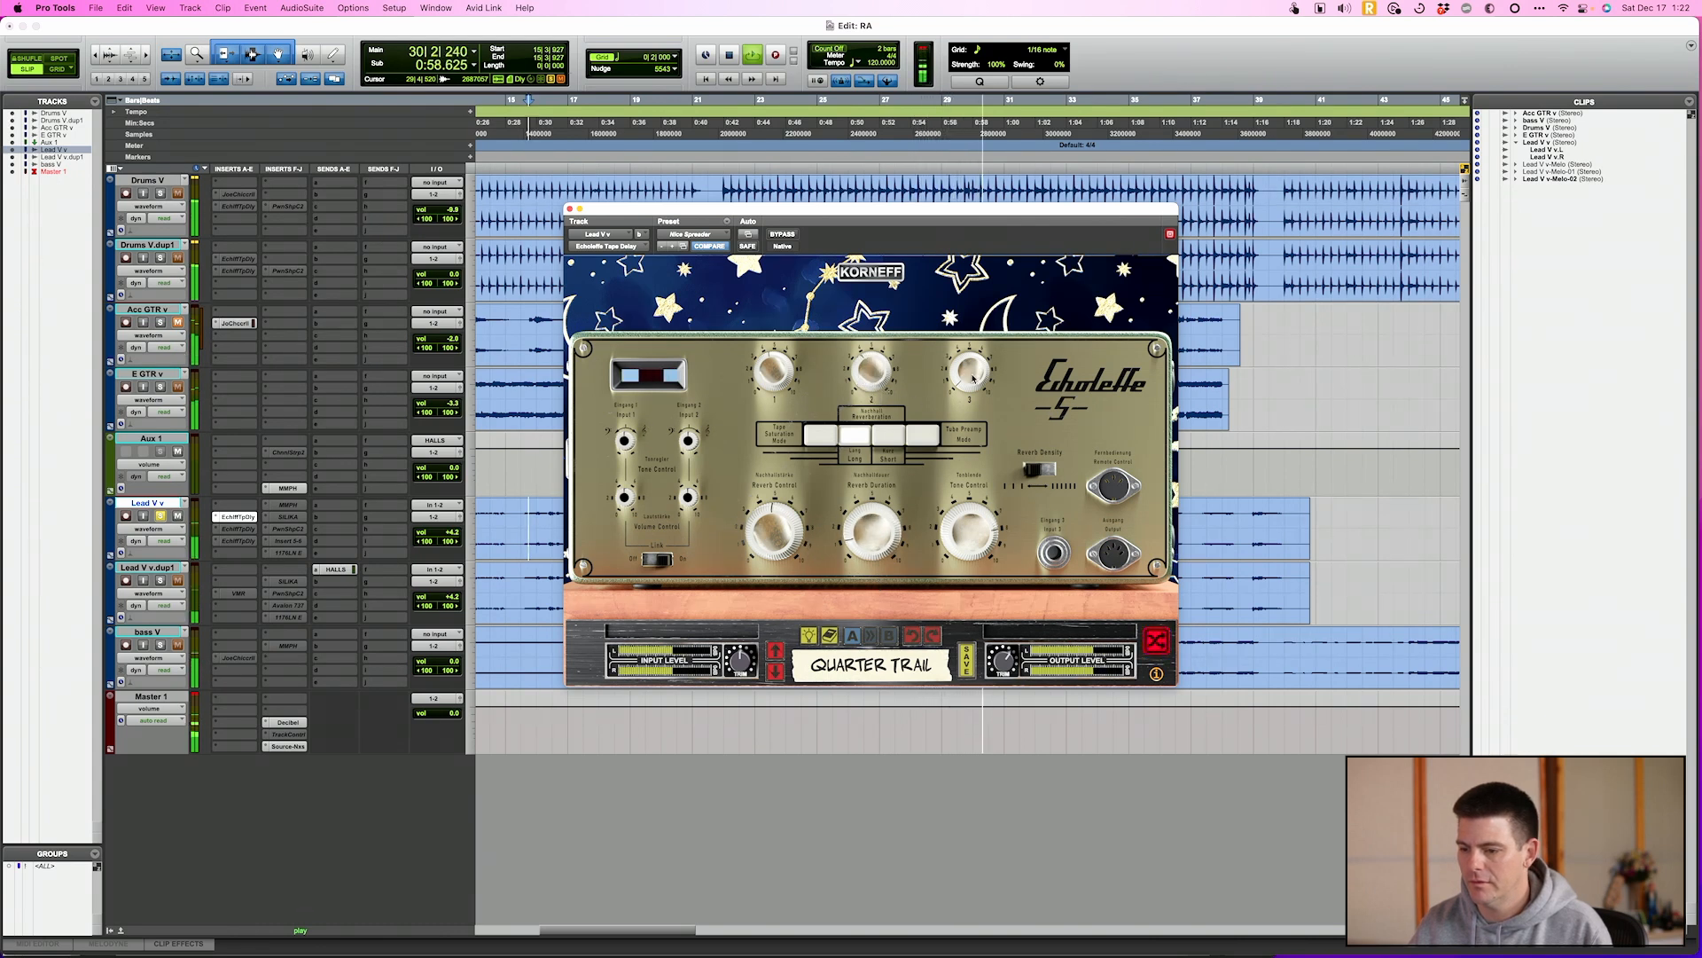
drag(975, 371, 977, 337)
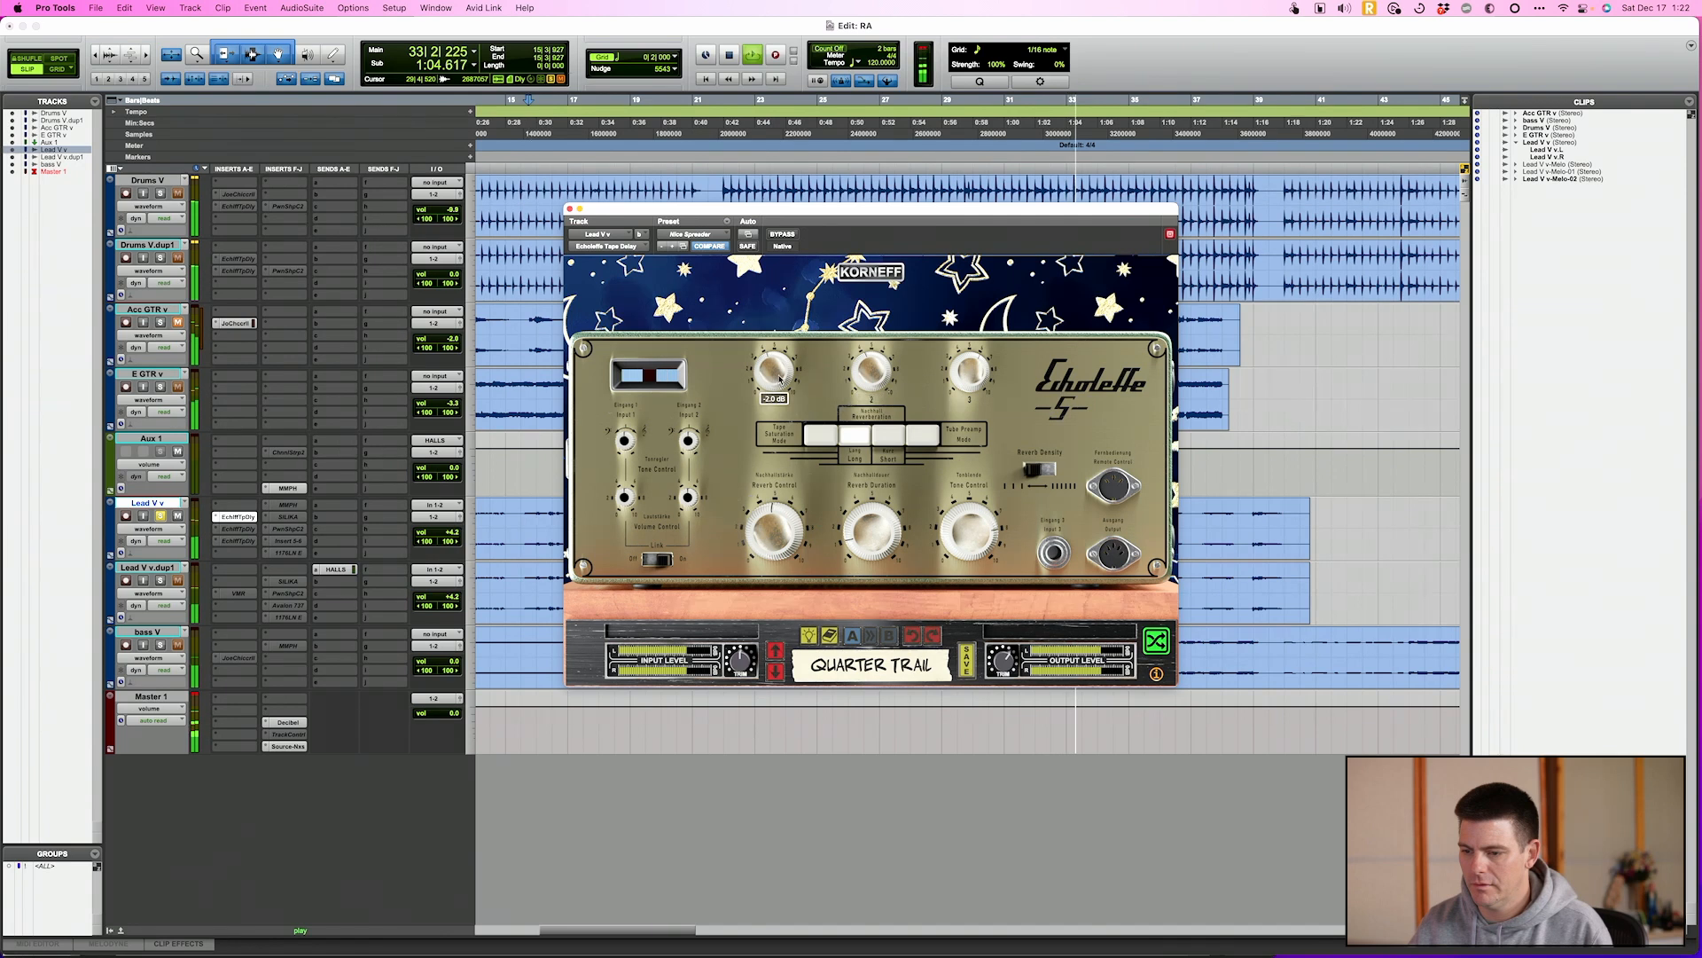
click(876, 275)
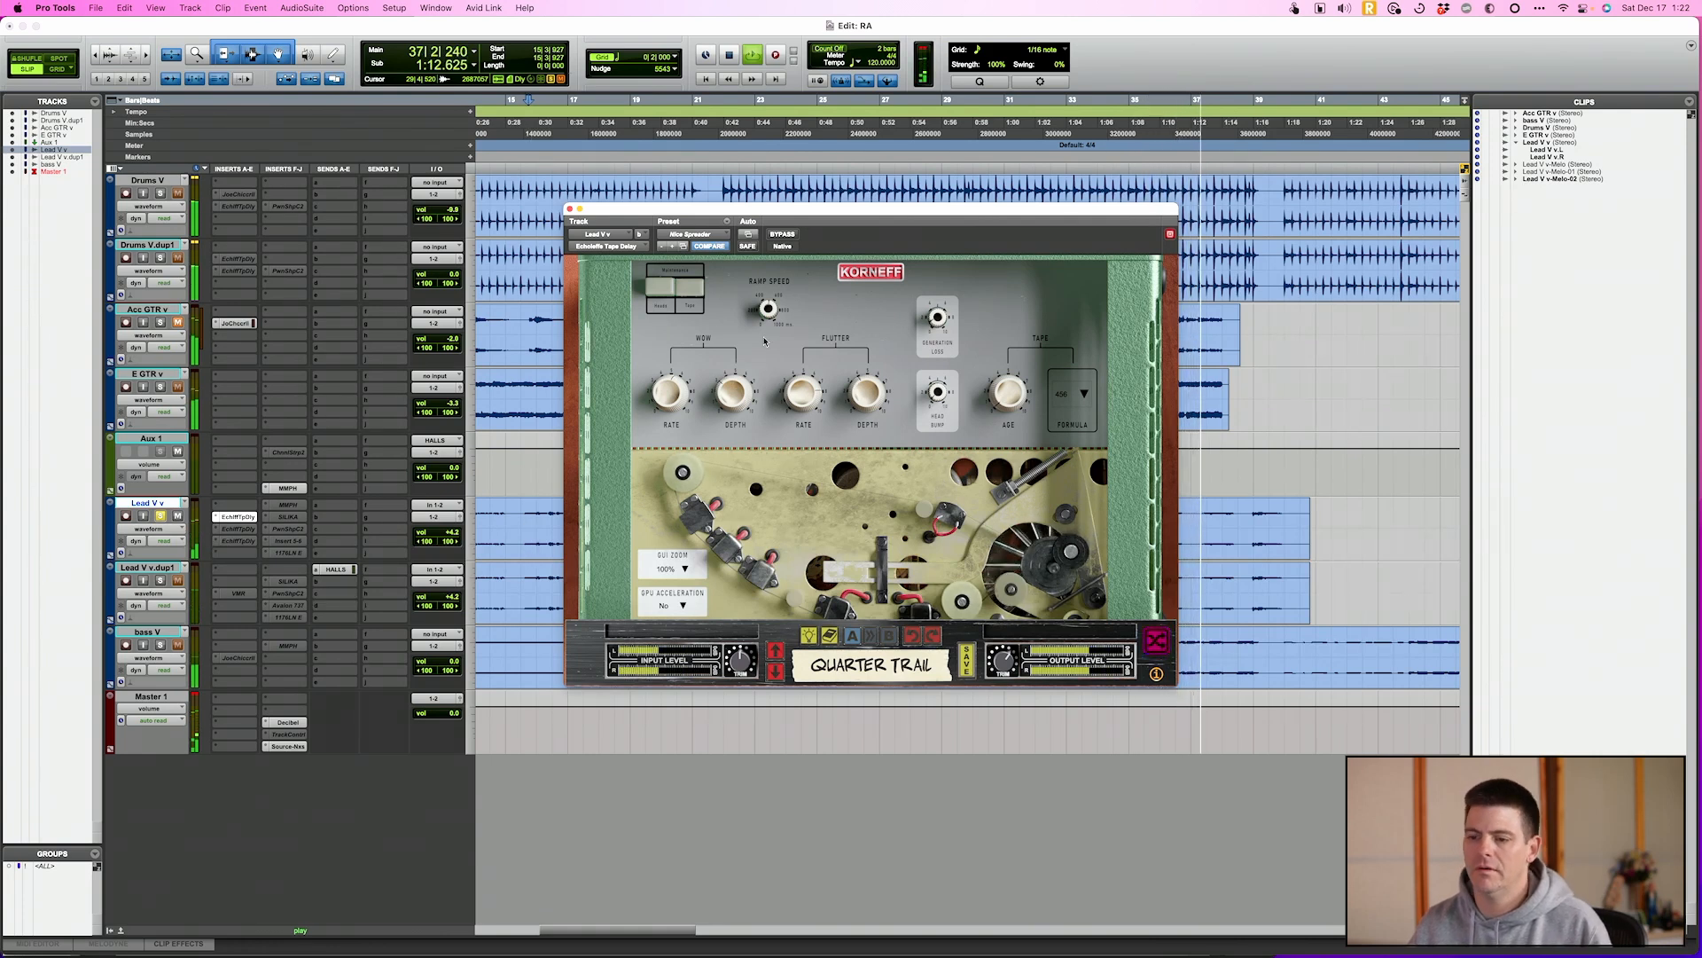
key(space)
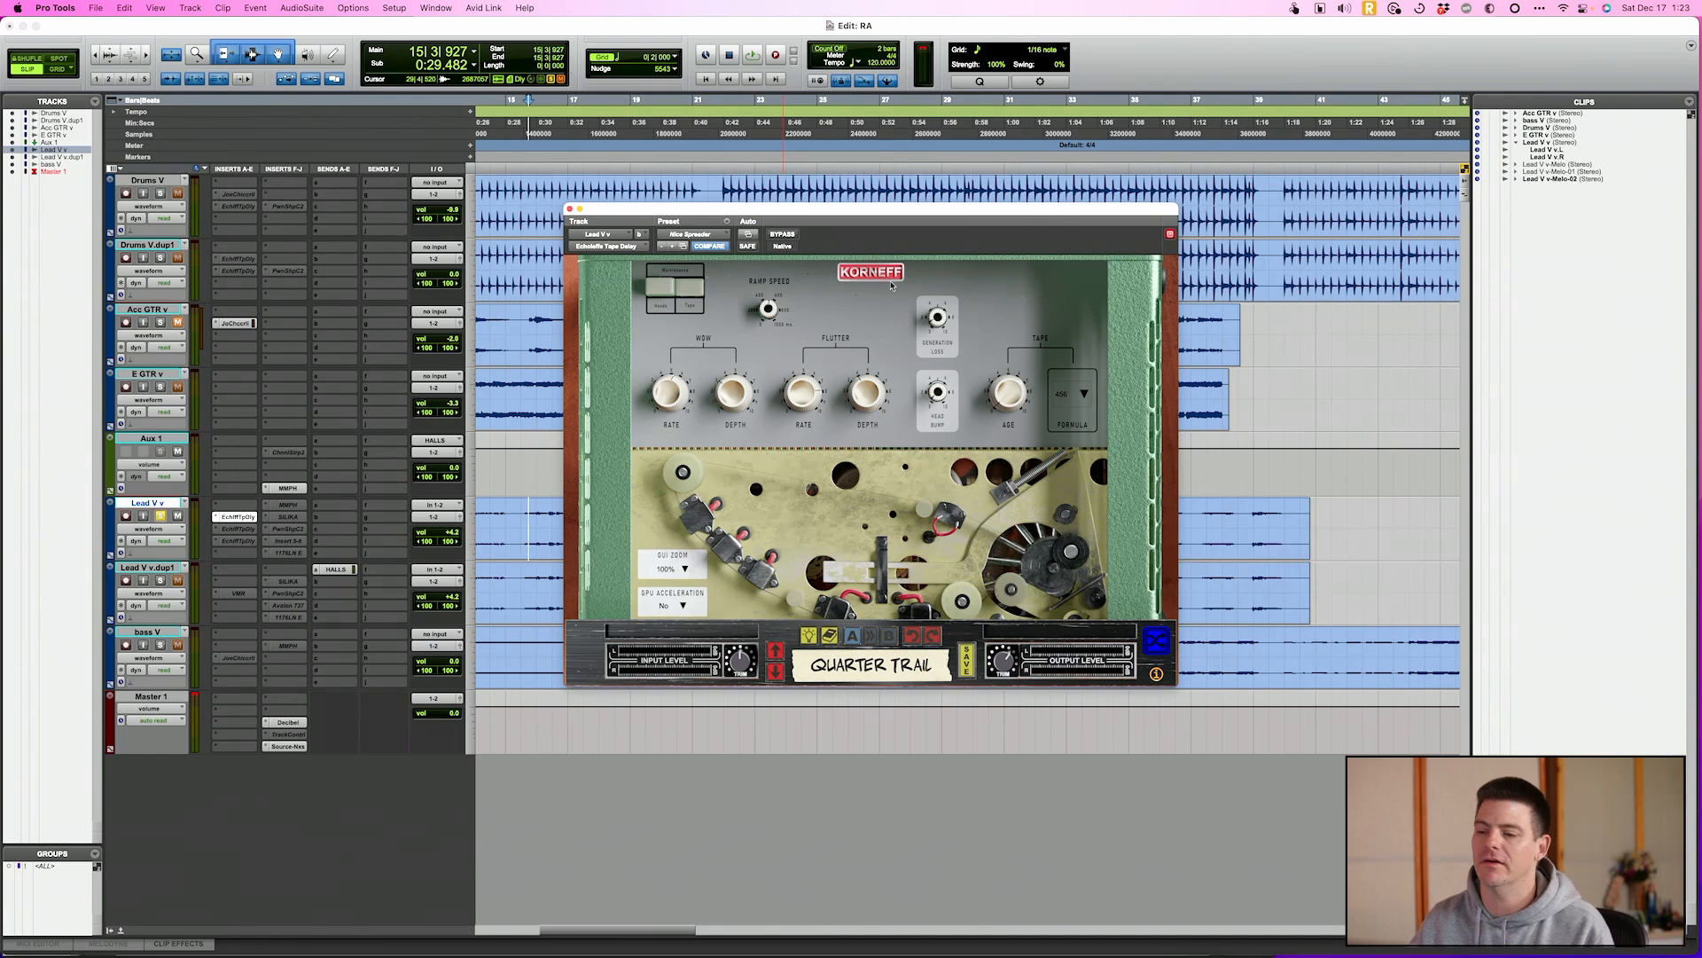
Switch the delay from Long to Tape Saturation Mode on its front face and return to the rear tape settings
click(892, 284)
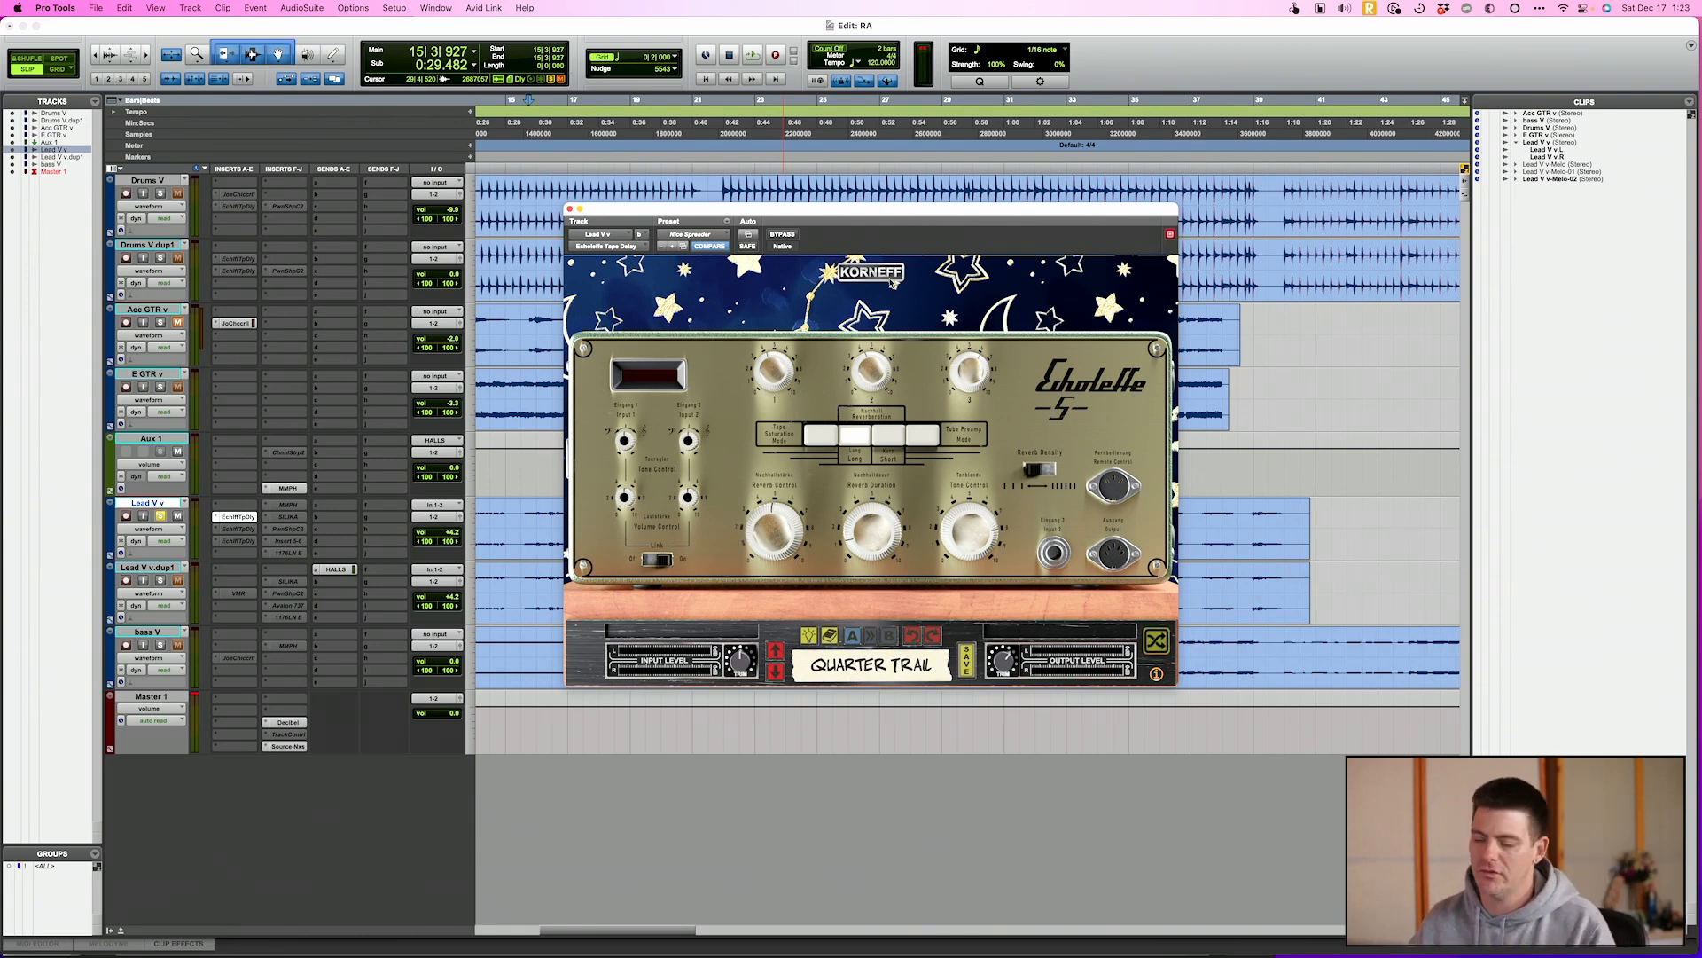
click(832, 434)
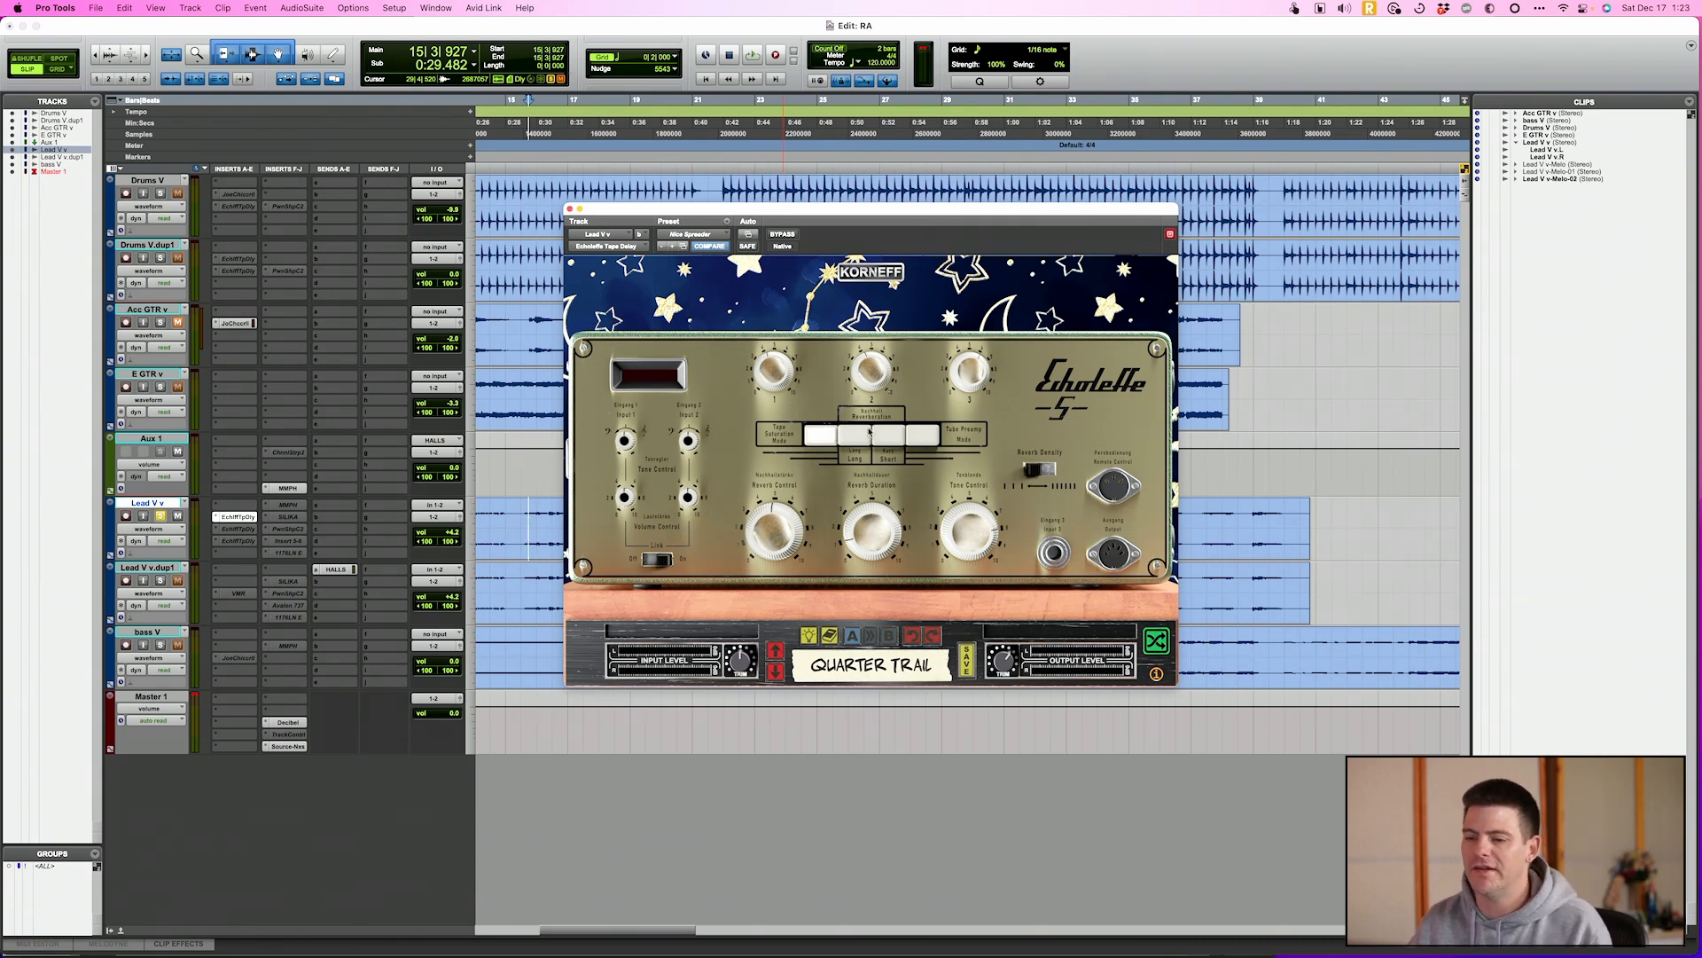
click(884, 273)
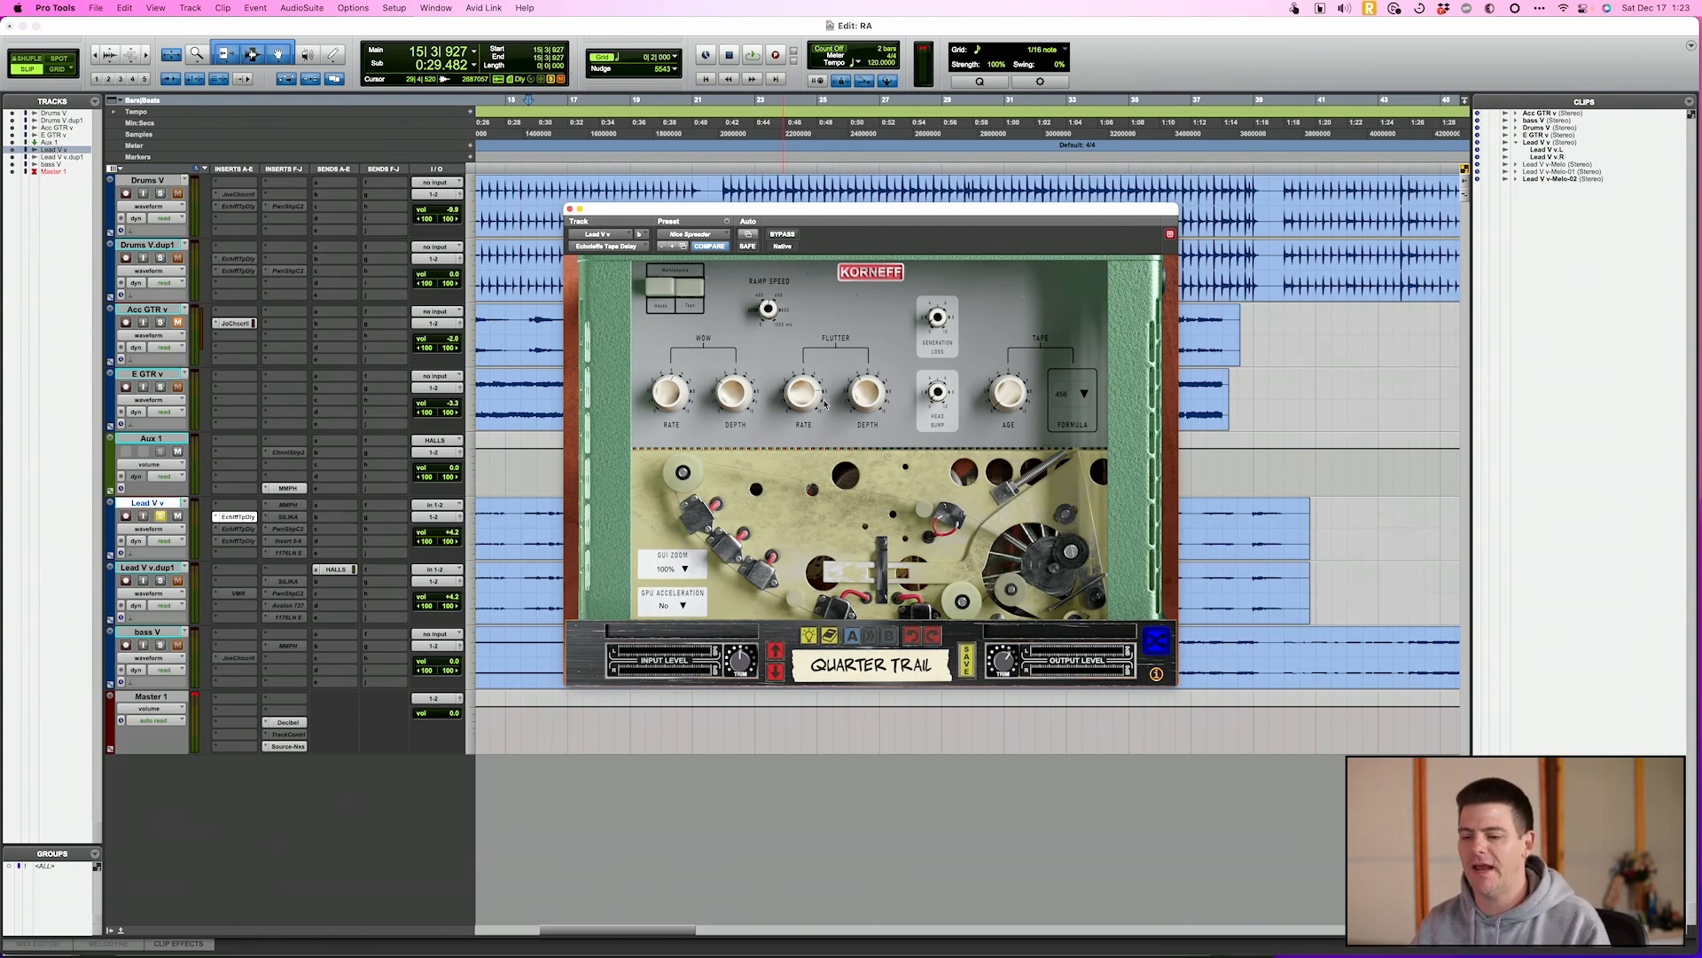
Play the session repeatedly from the same start point to audition the wow, flutter and generation loss settings
key(space)
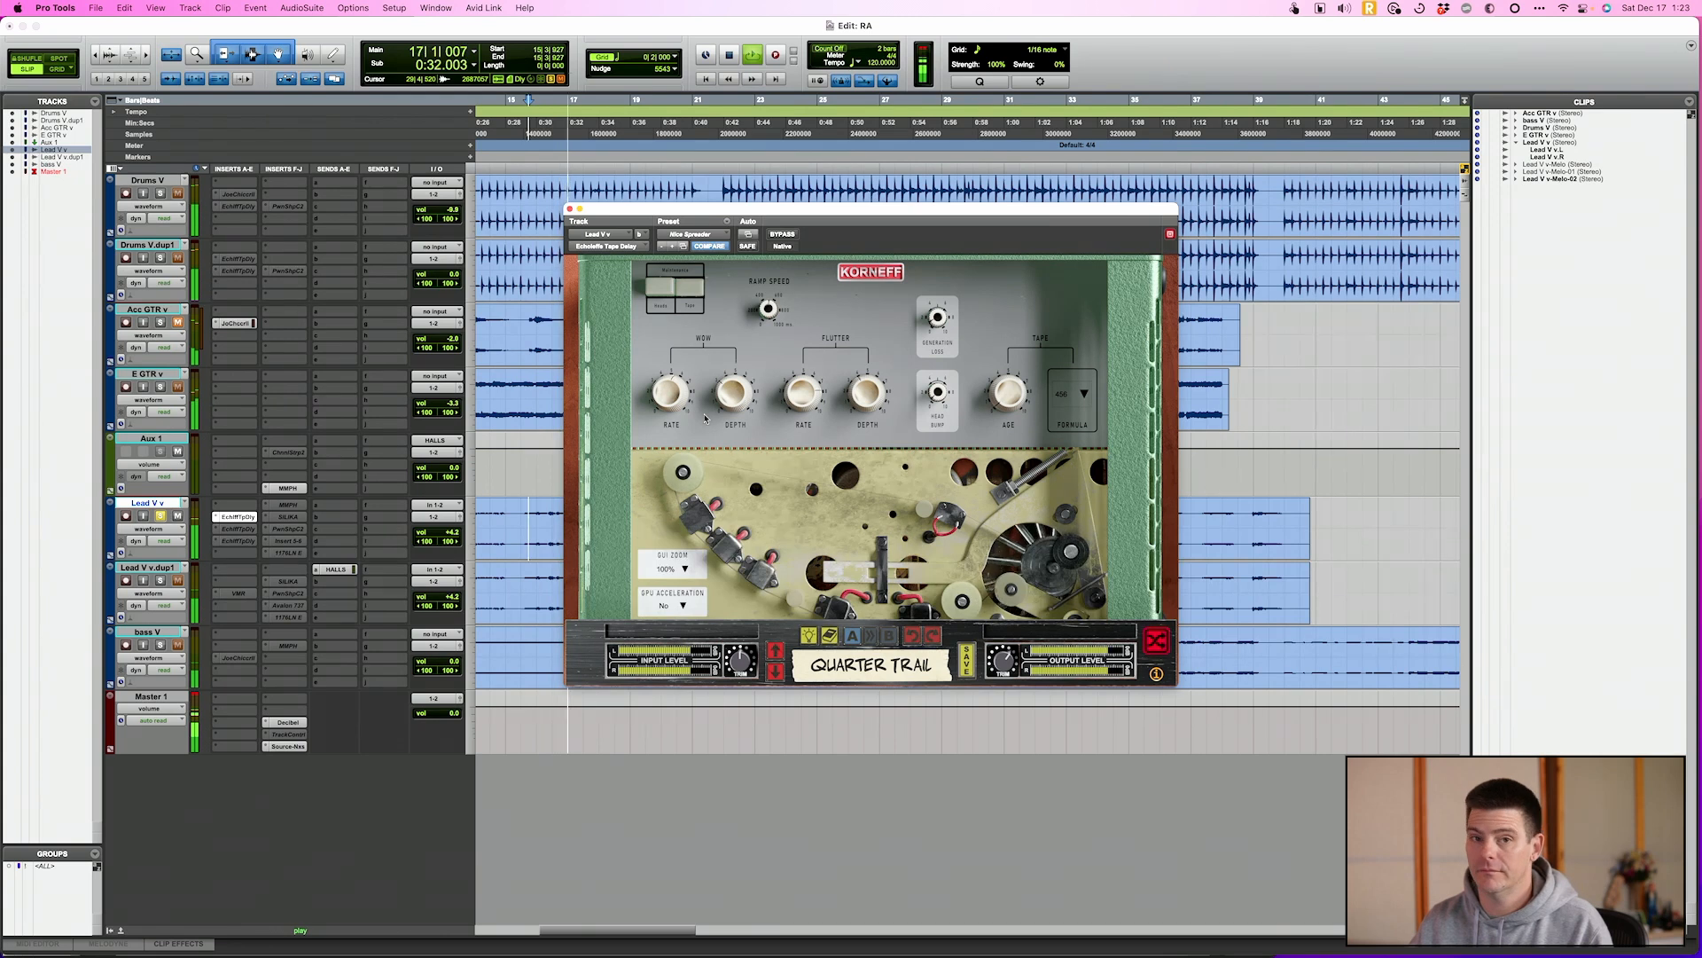
key(space)
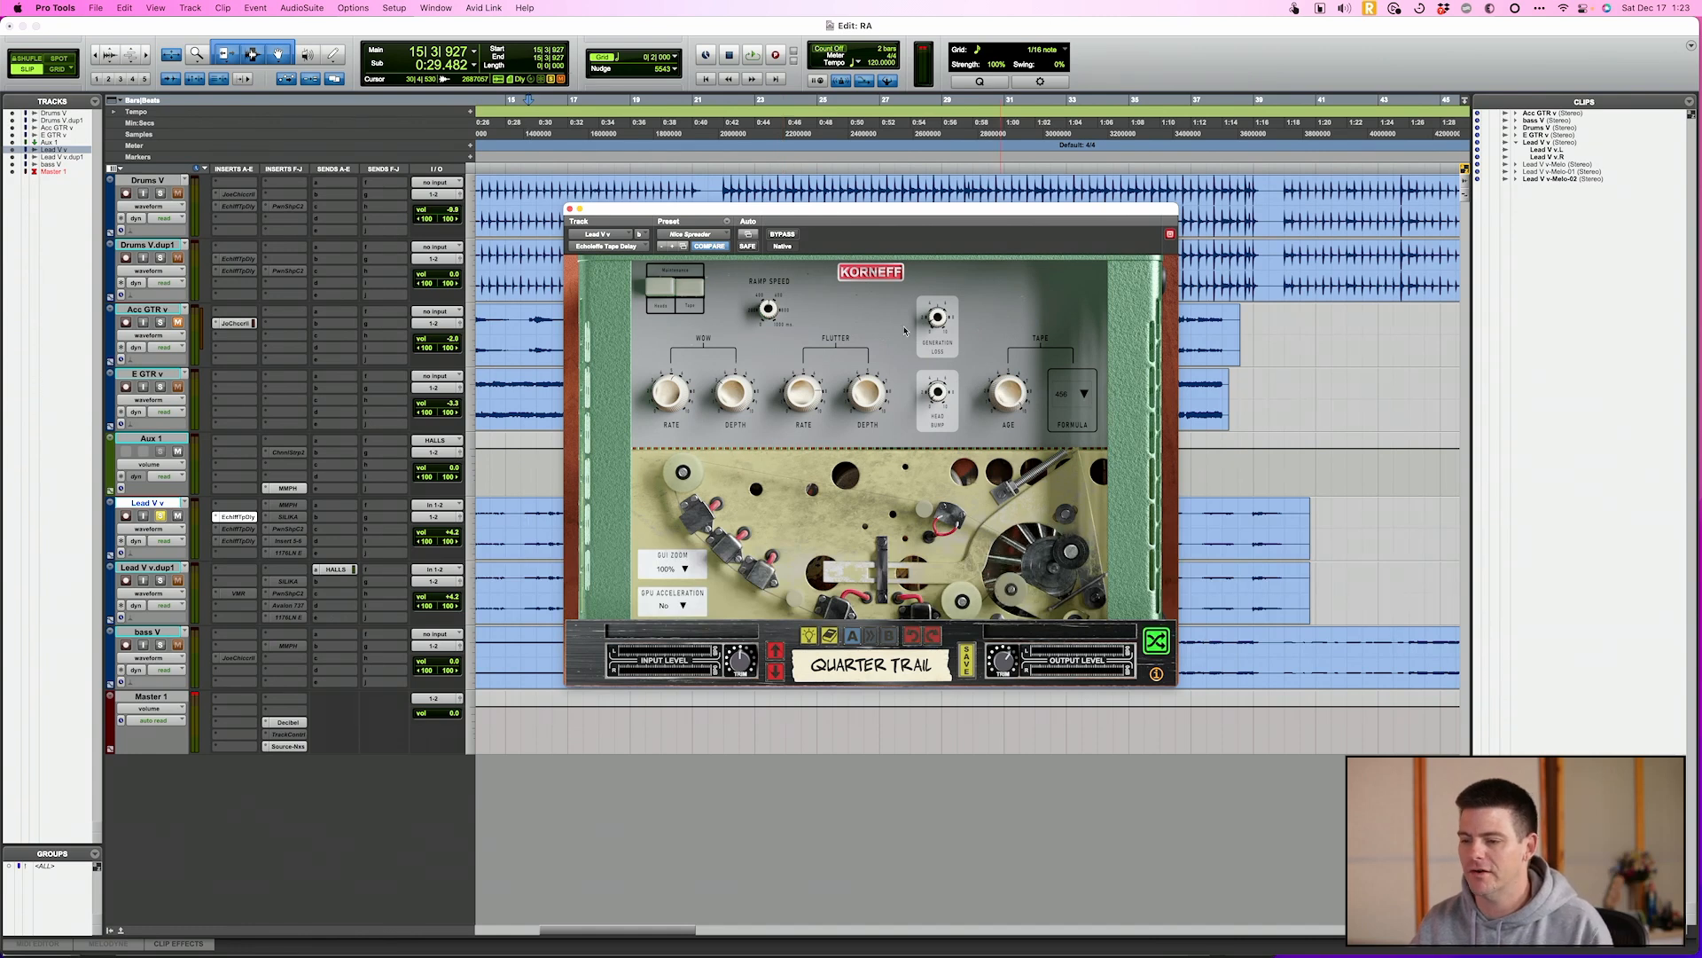
key(space)
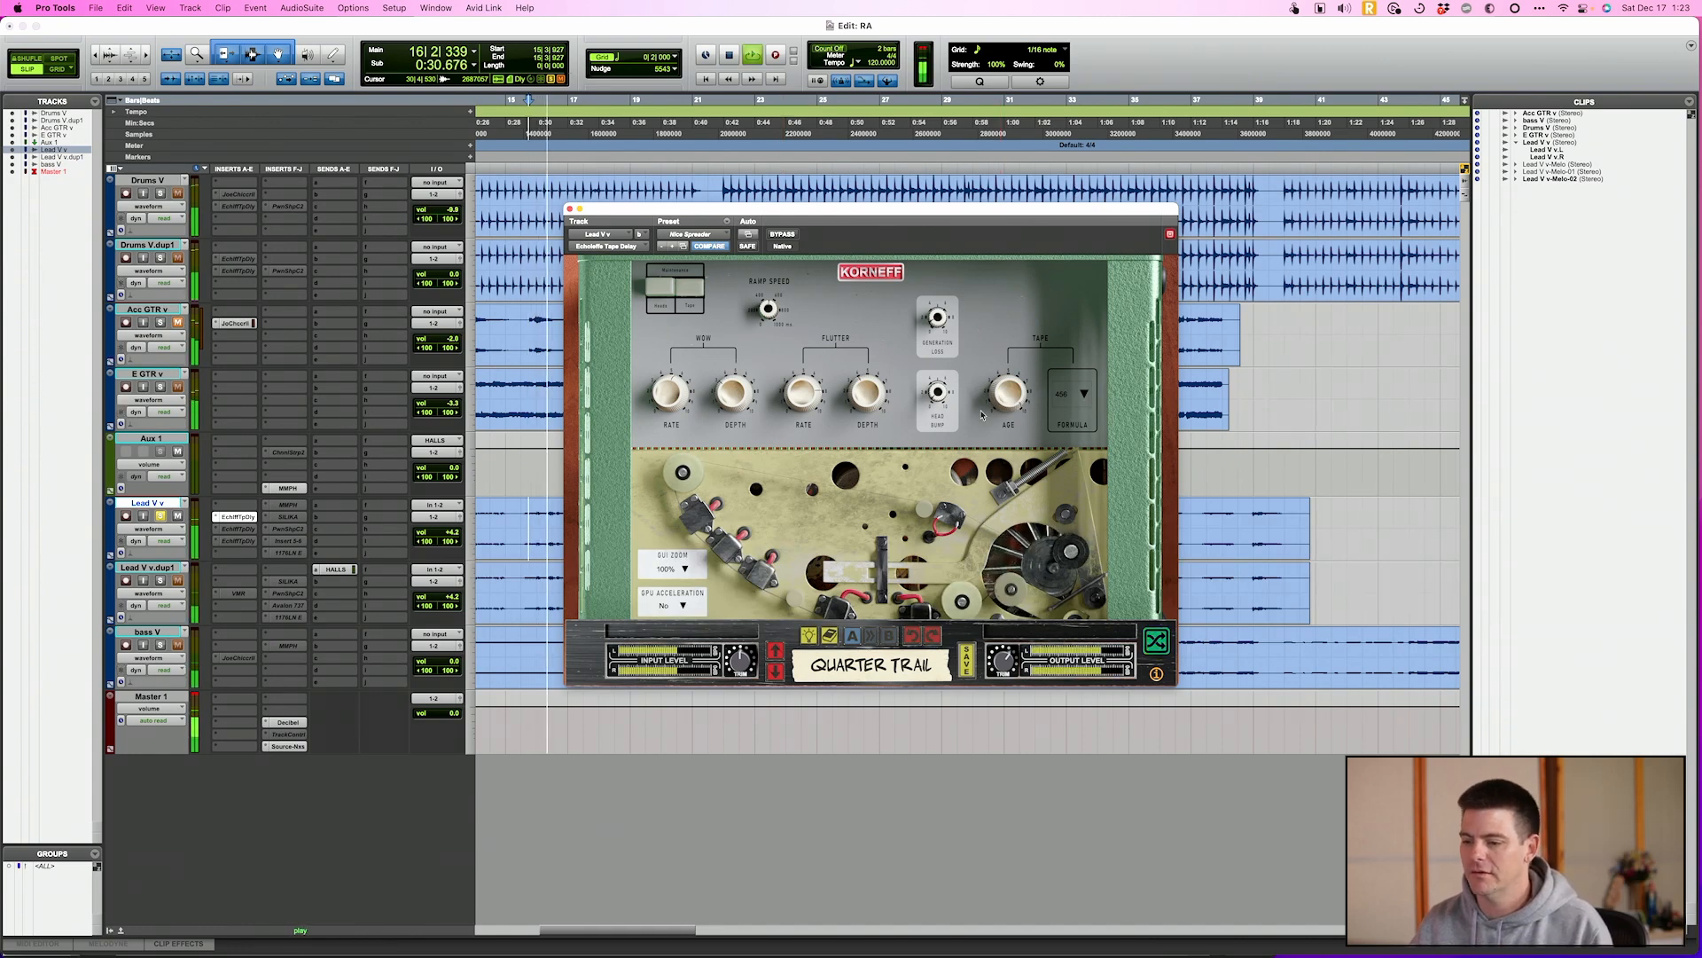
key(space)
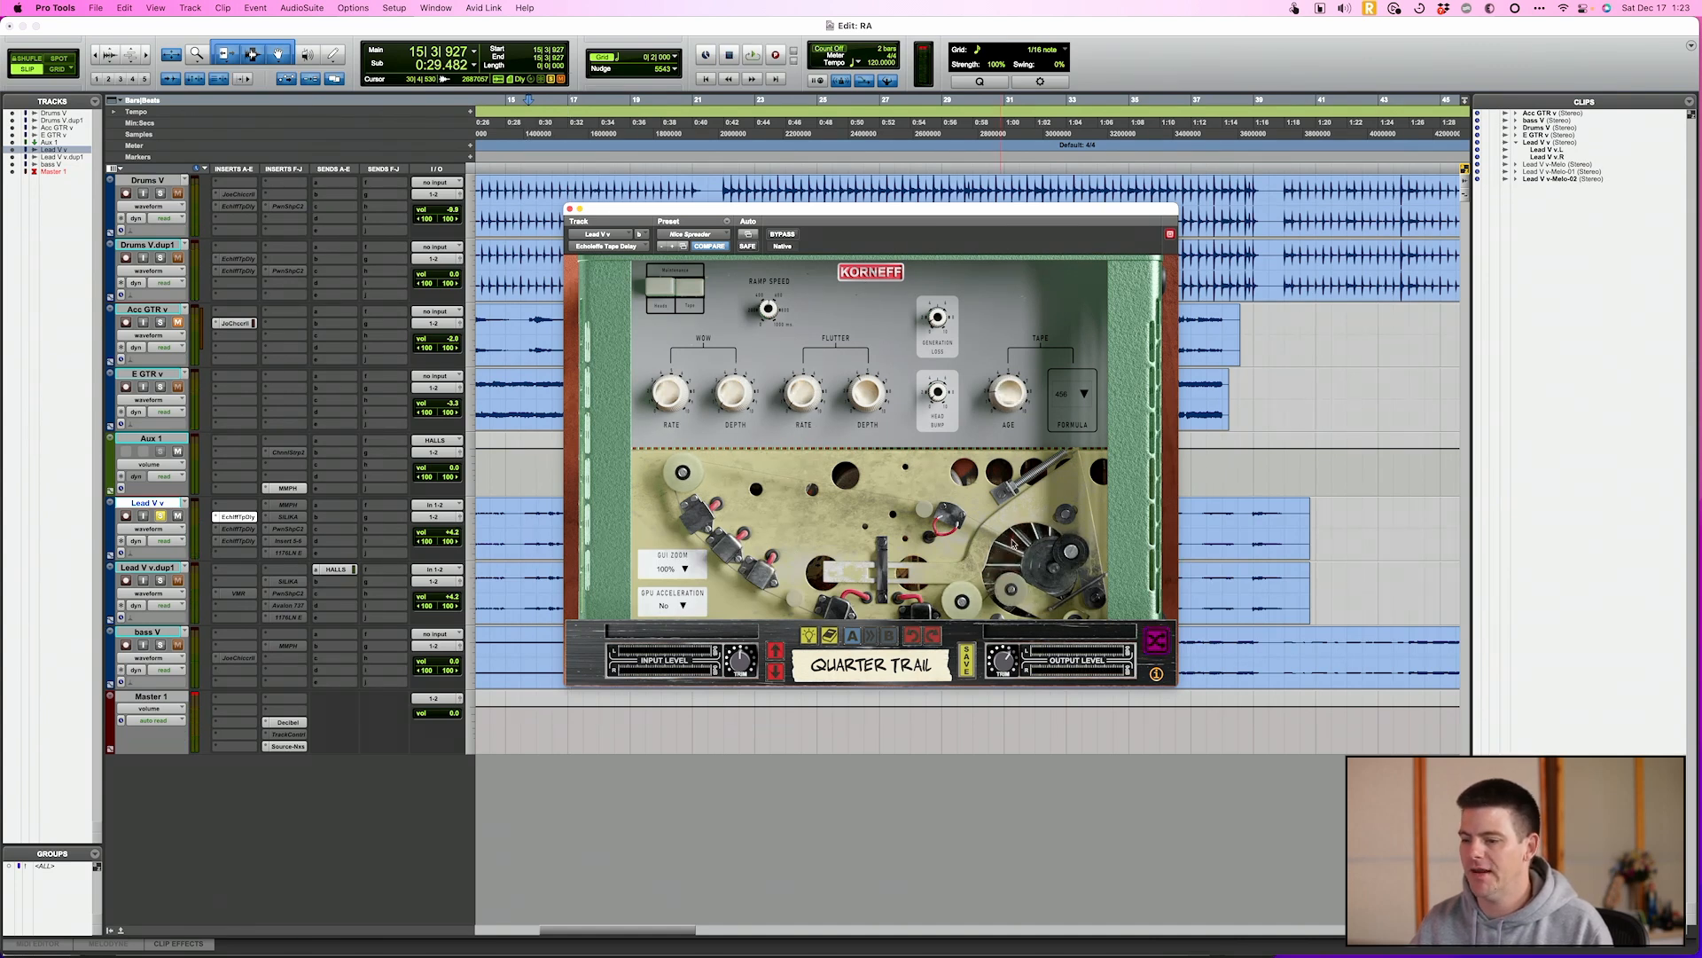
key(space)
mouse_move(927, 326)
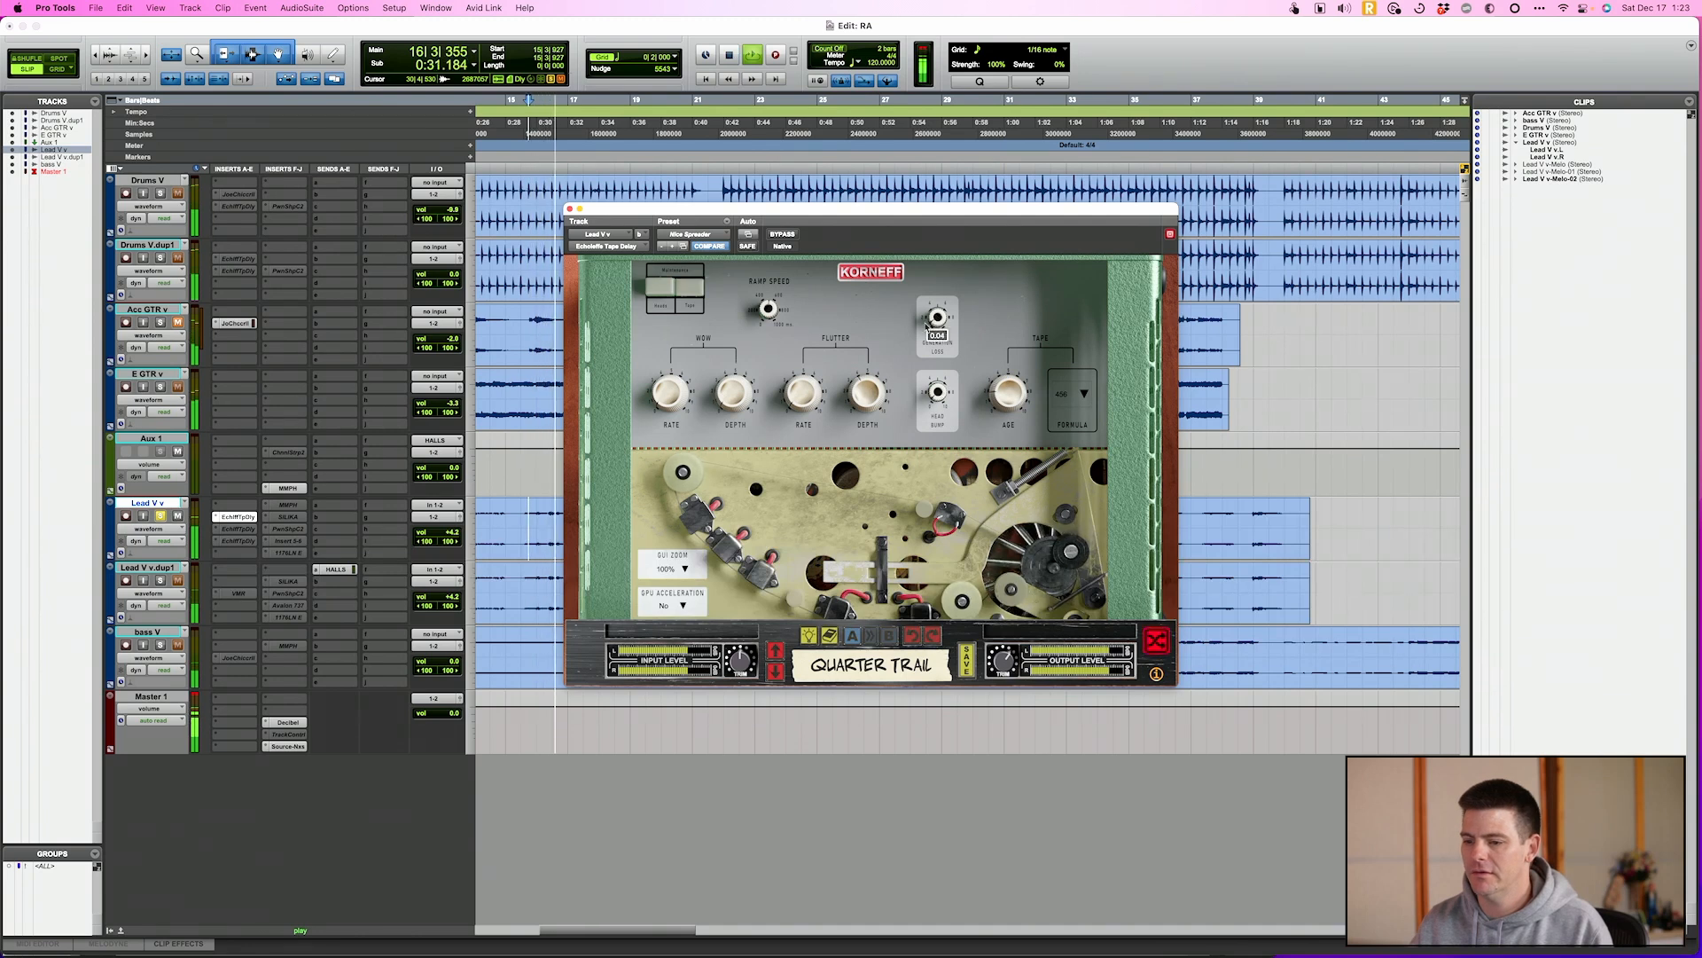
key(space)
key(space)
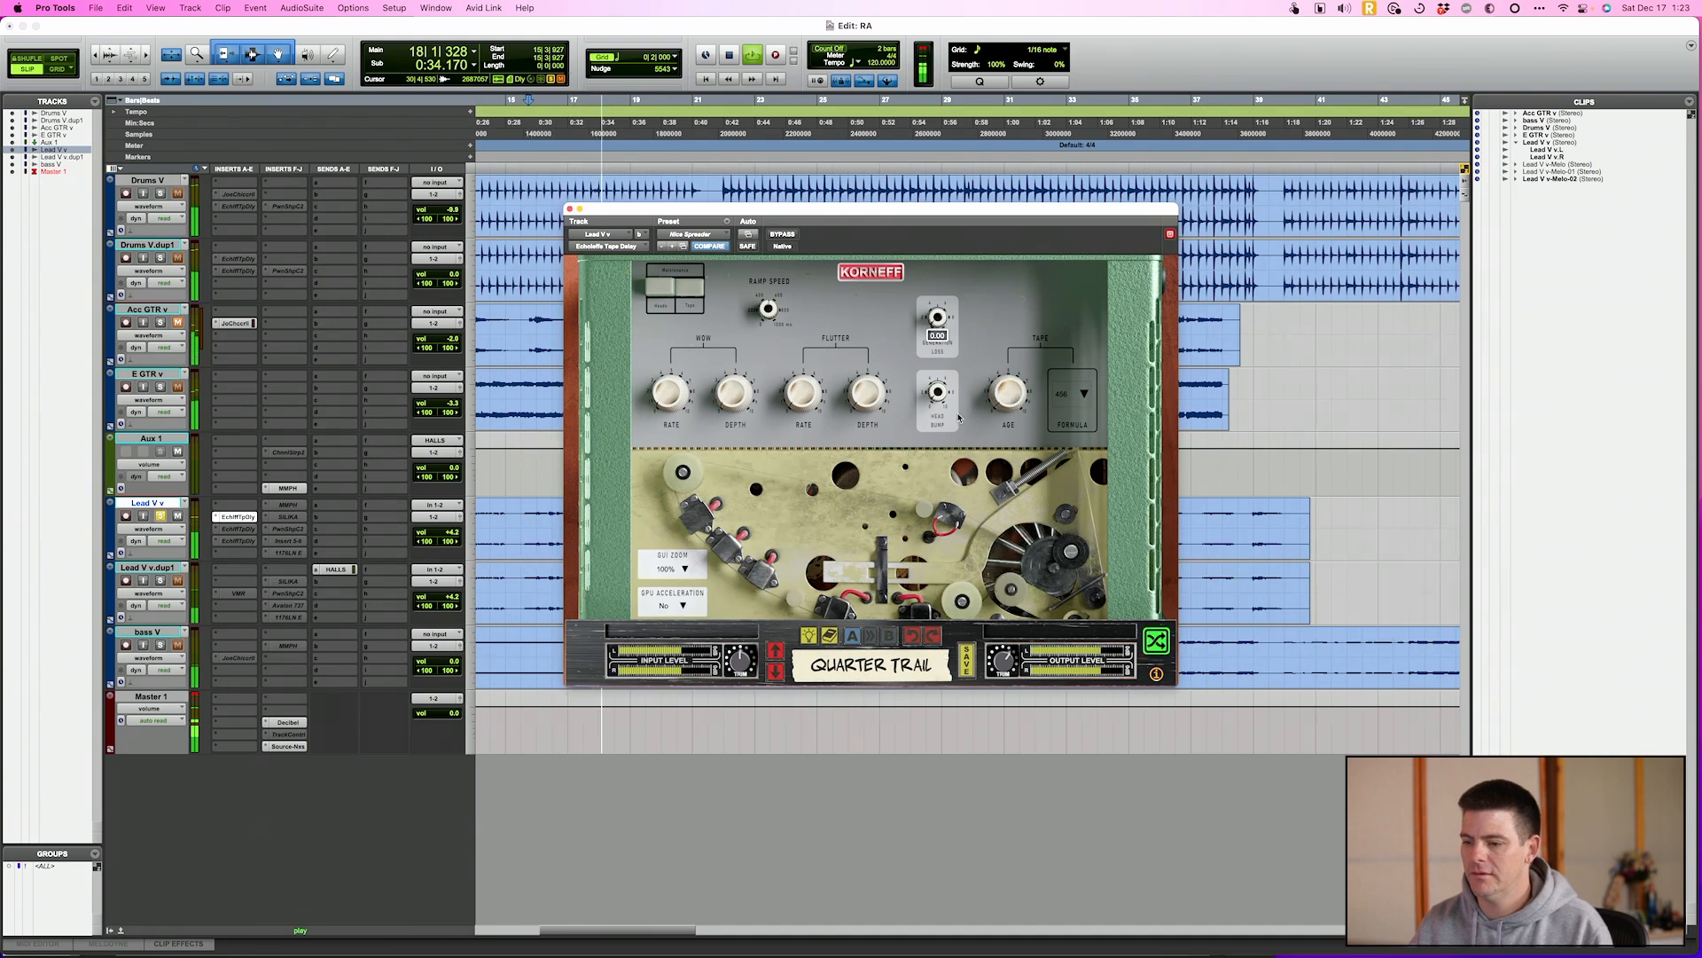
Compare the Lead V v track with the tape delay bypassed and active during playback
click(784, 235)
click(784, 235)
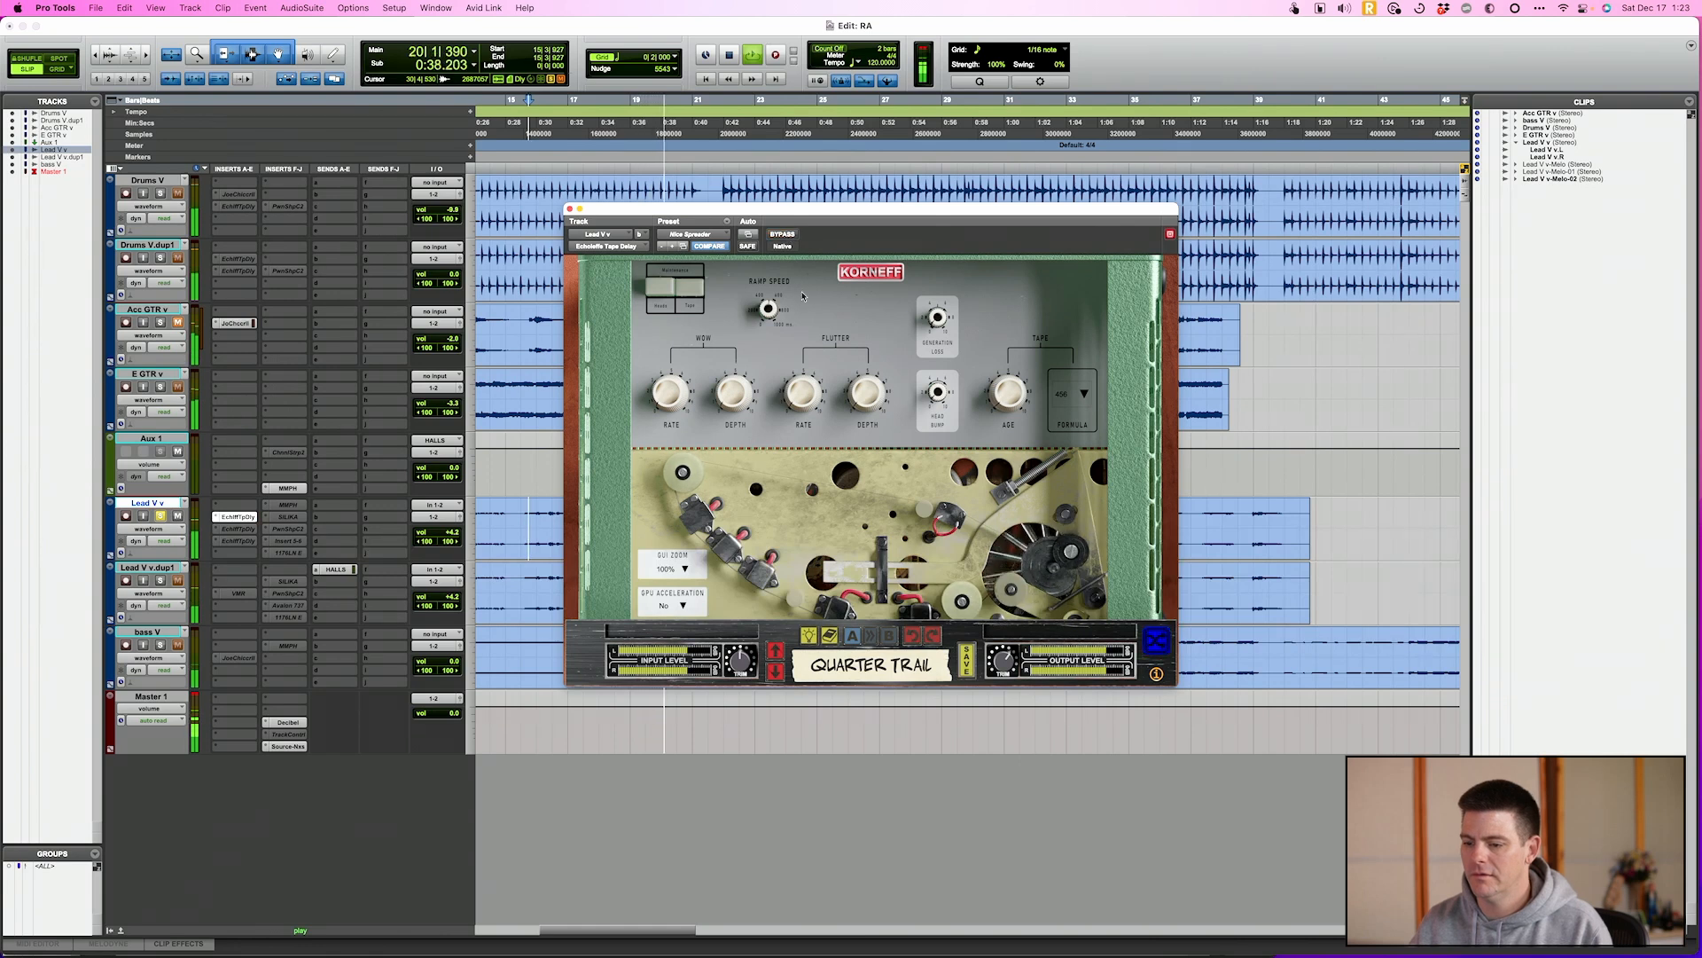
key(space)
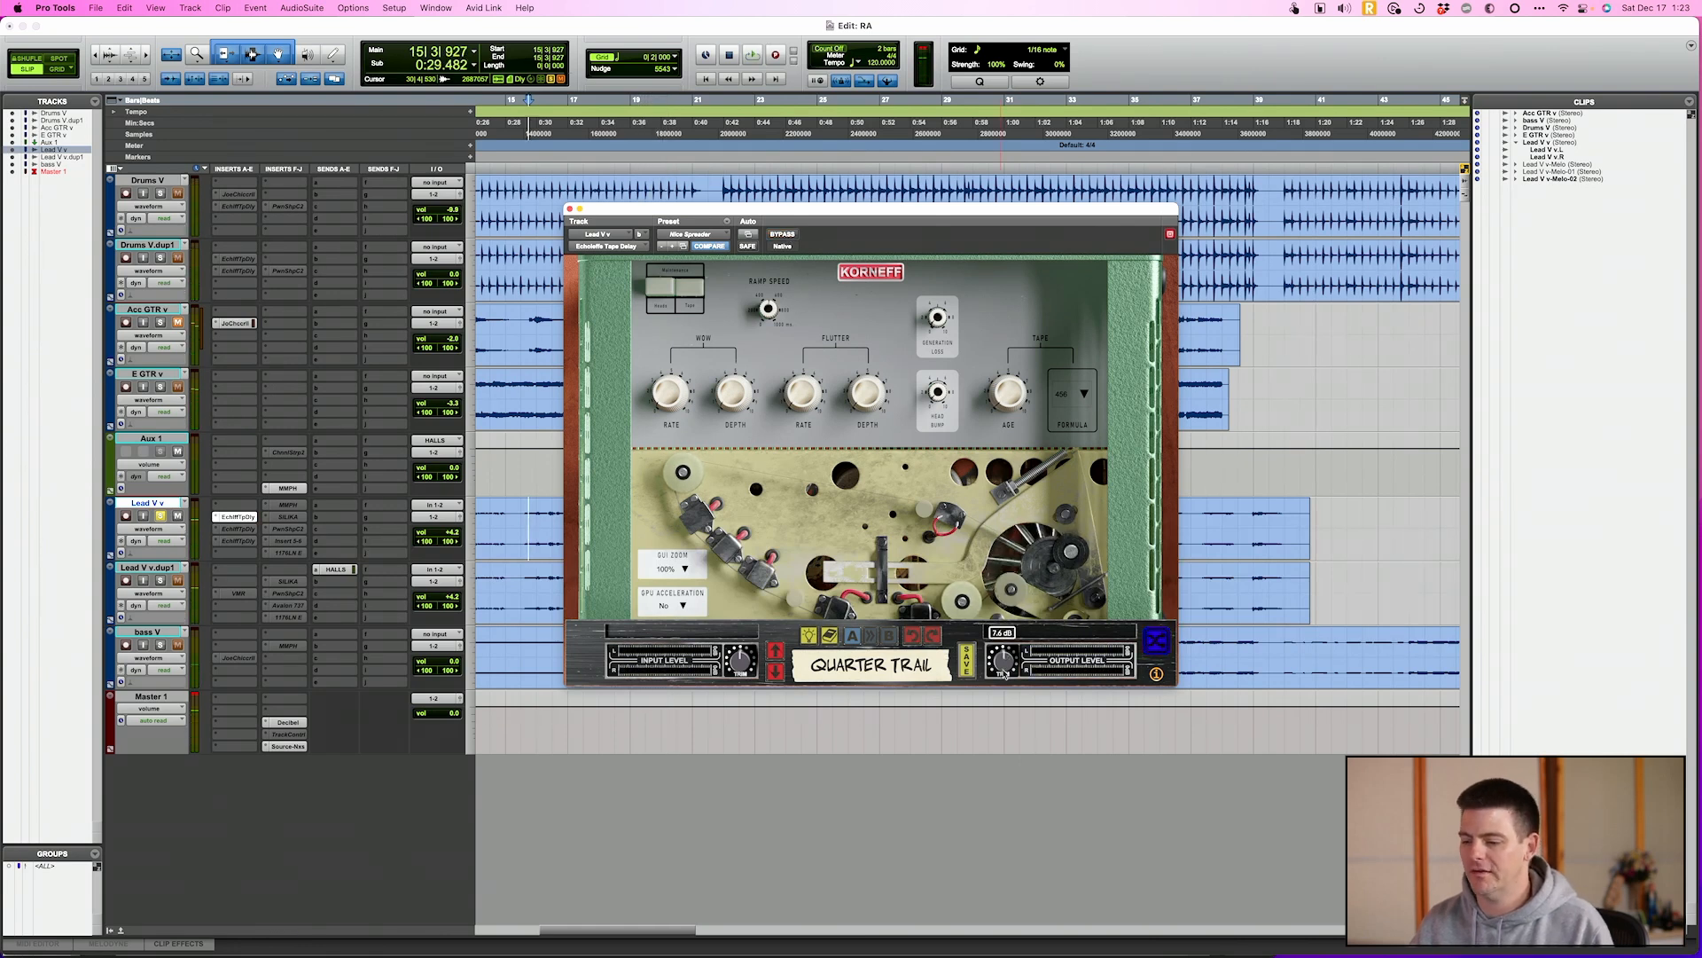
key(space)
click(782, 235)
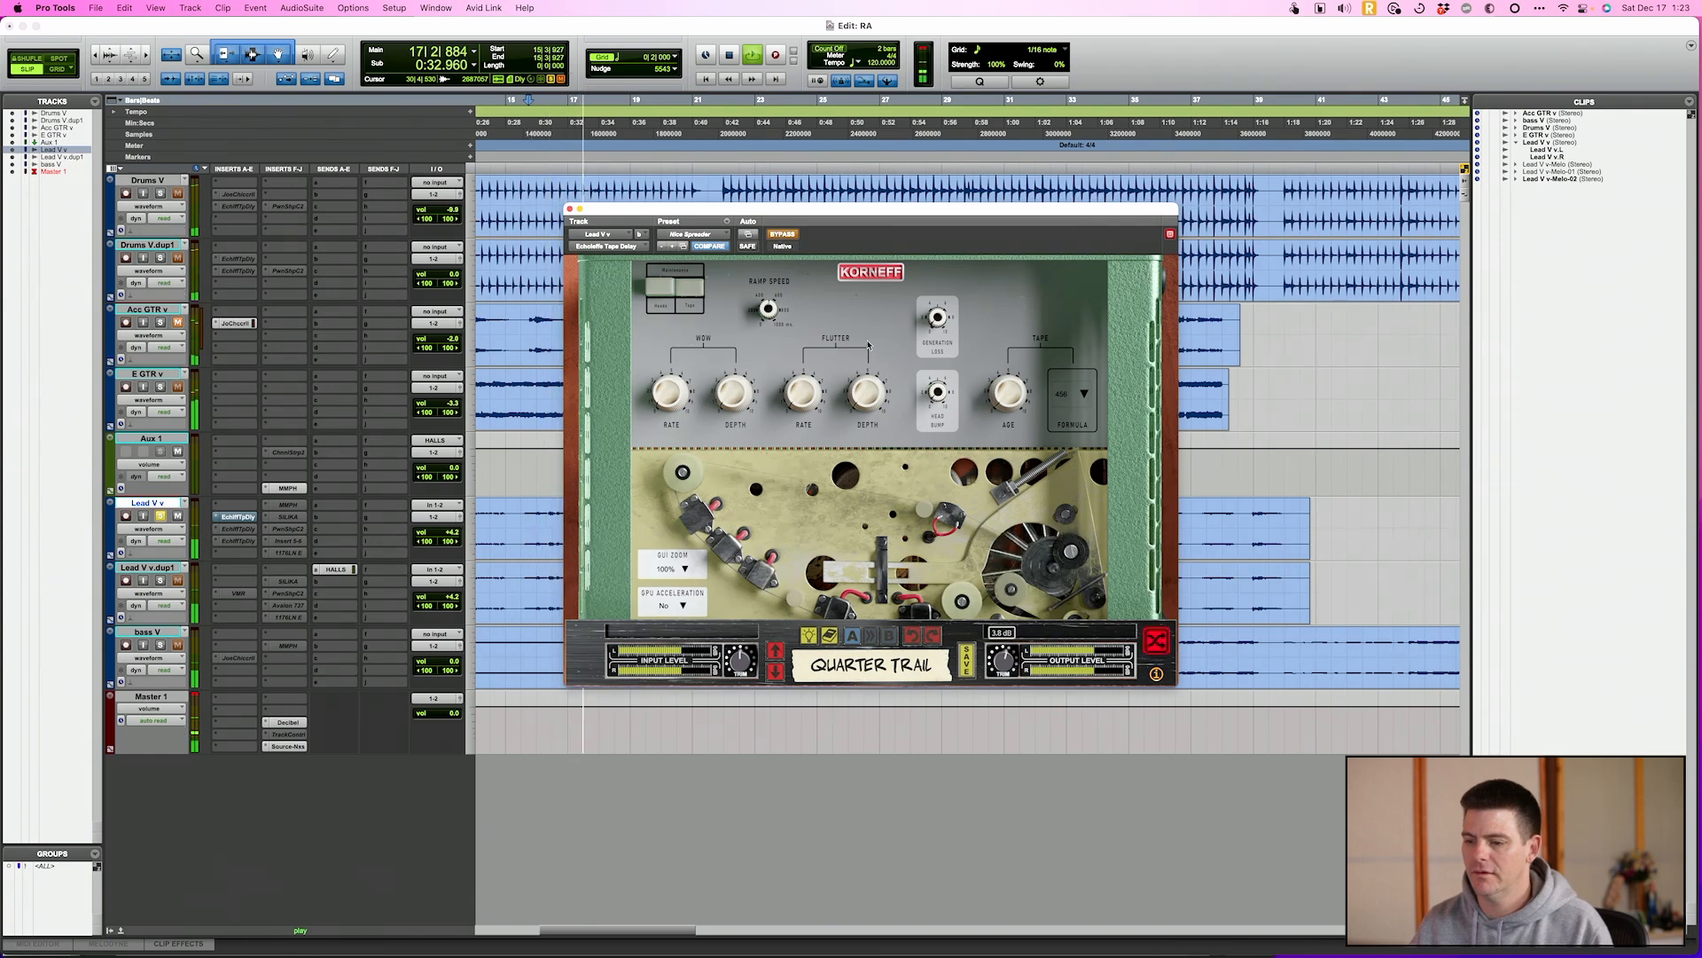
click(786, 236)
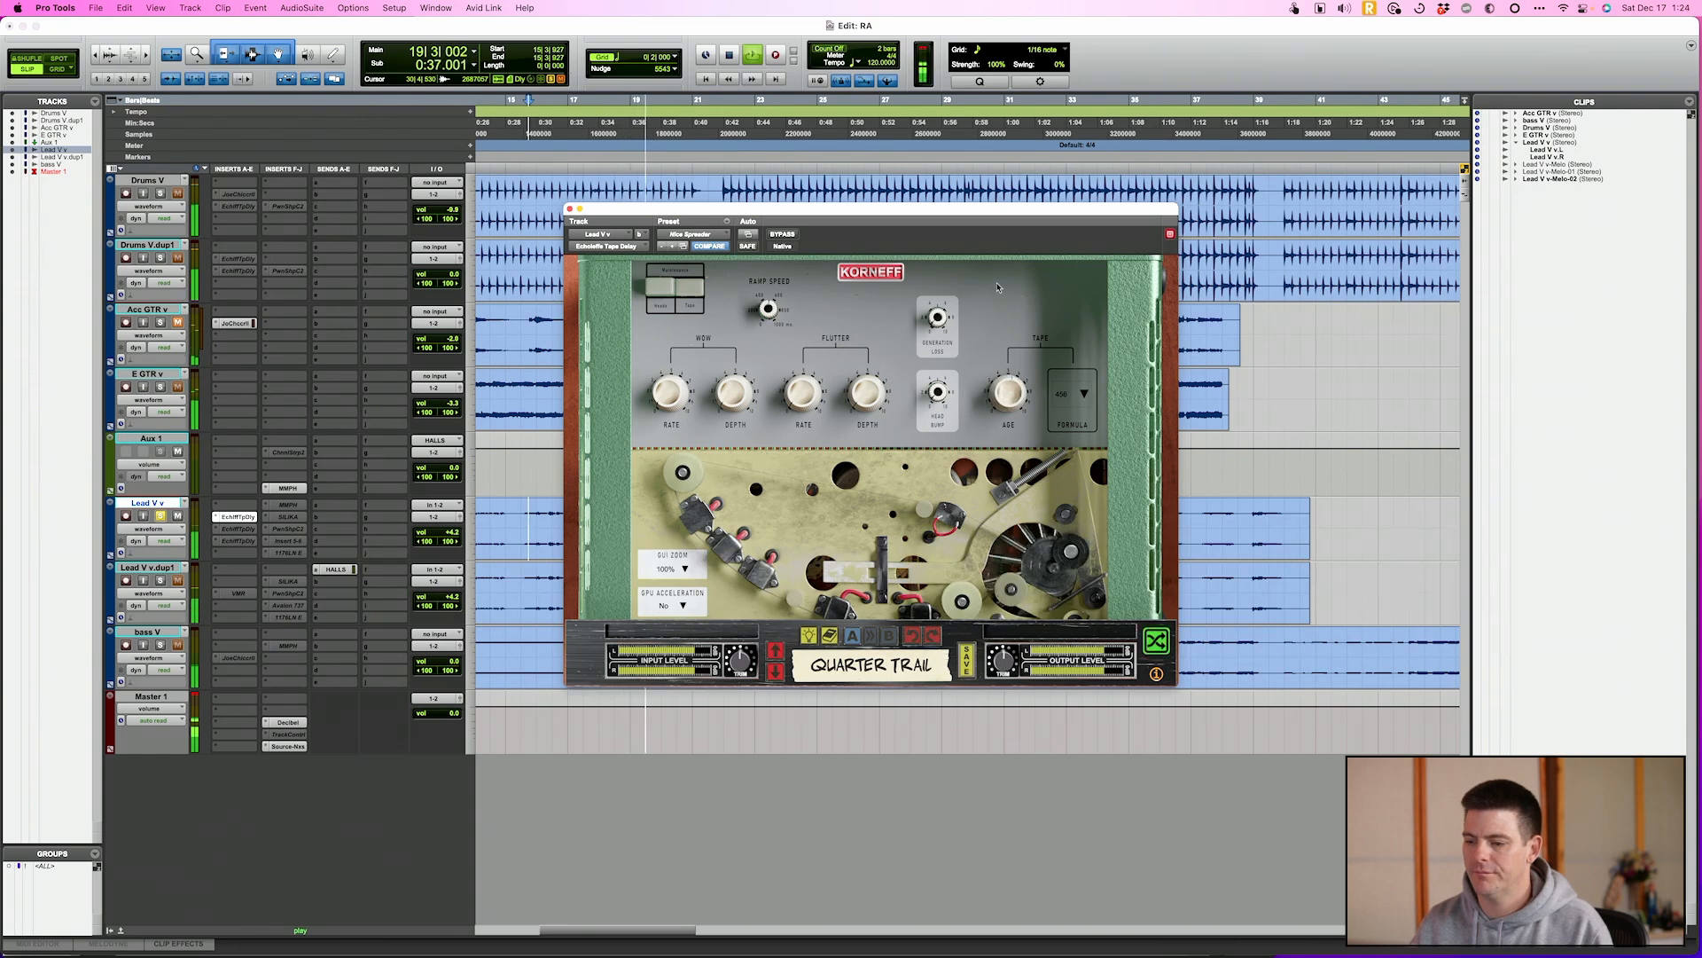
Stop playback, switch the tape delay to Tube Preamp Mode on its front face, and return to its rear settings
key(space)
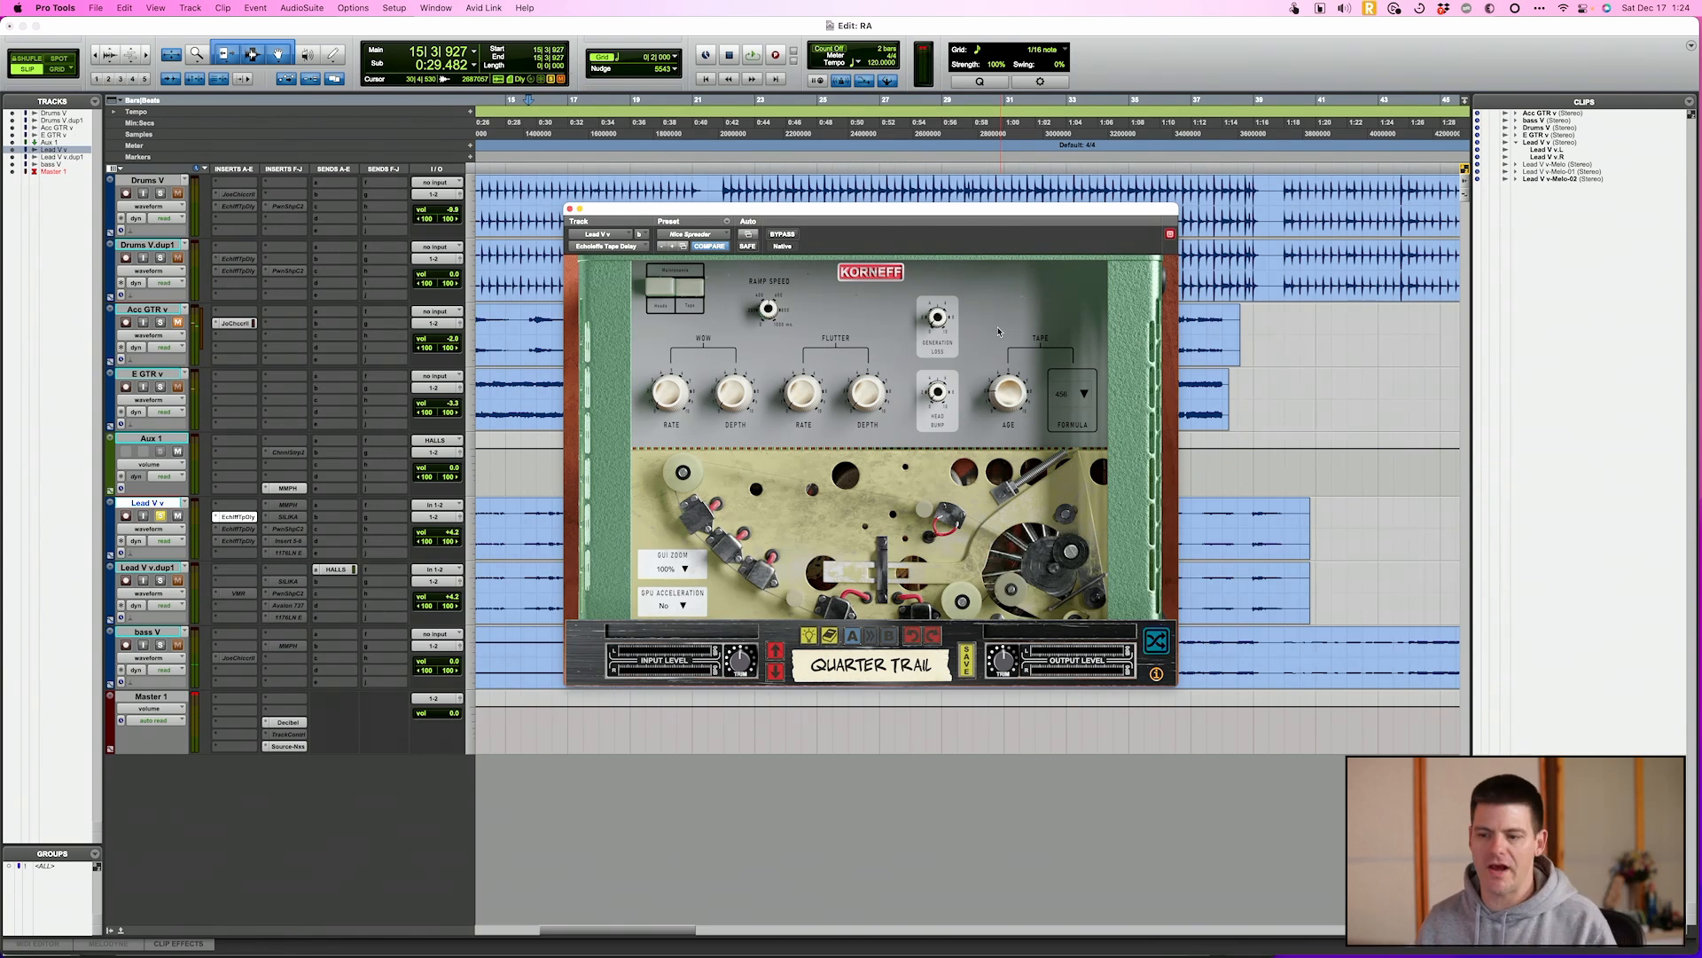
click(891, 278)
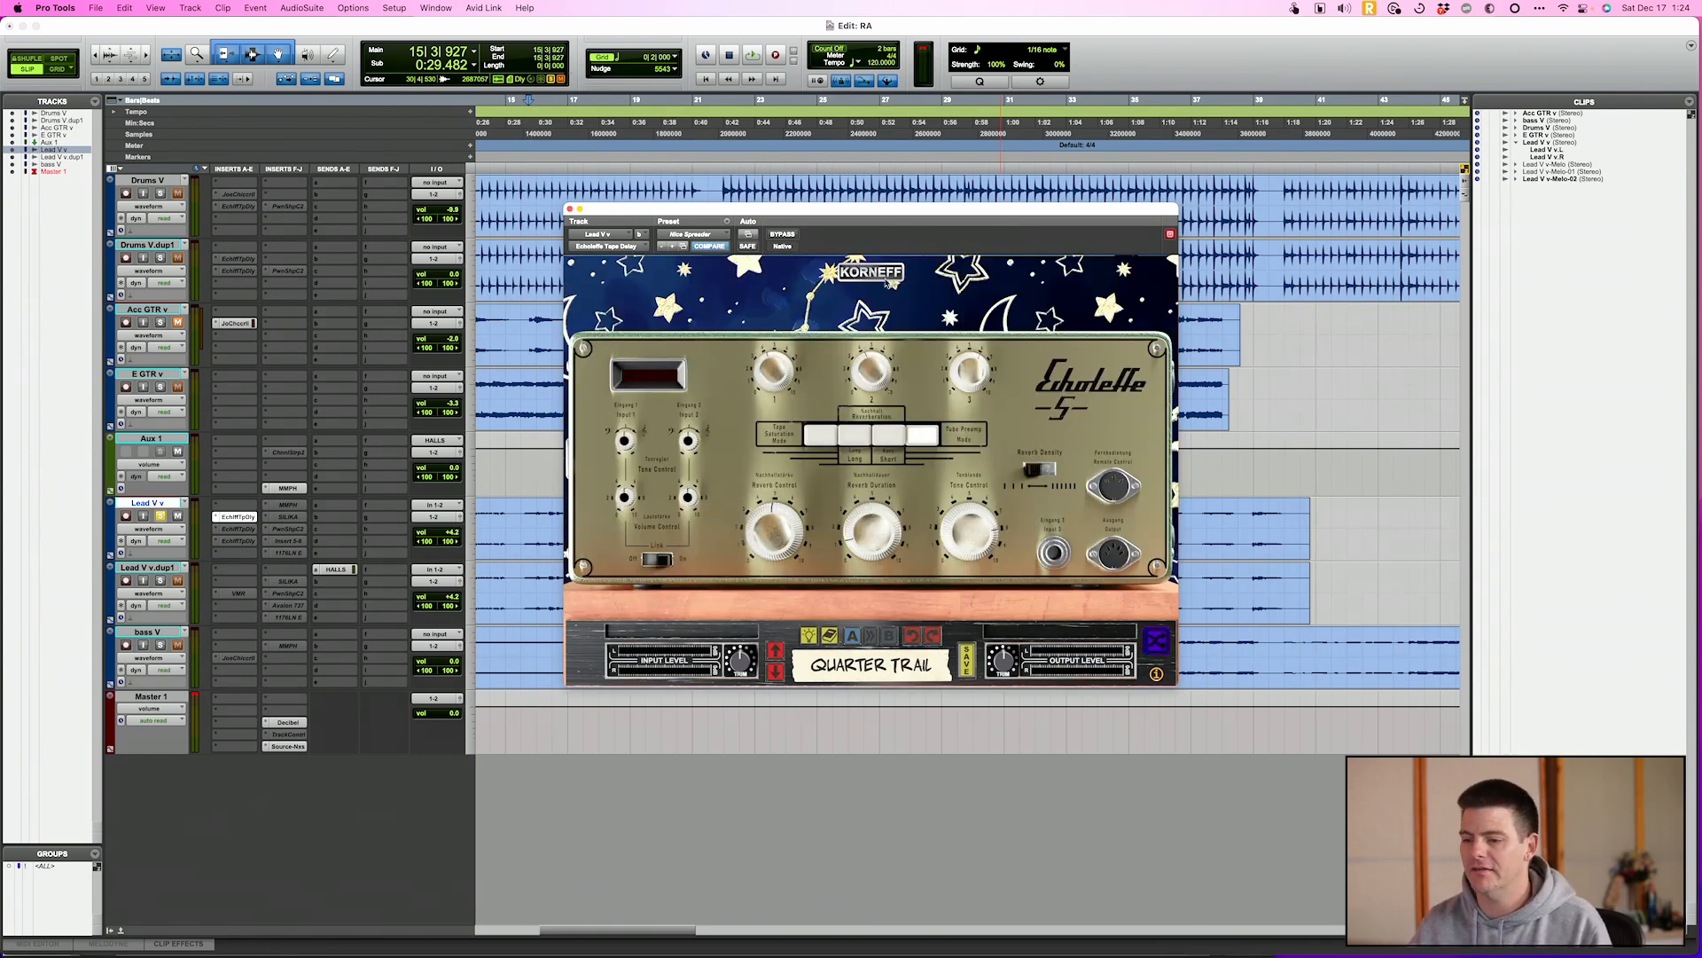
click(887, 272)
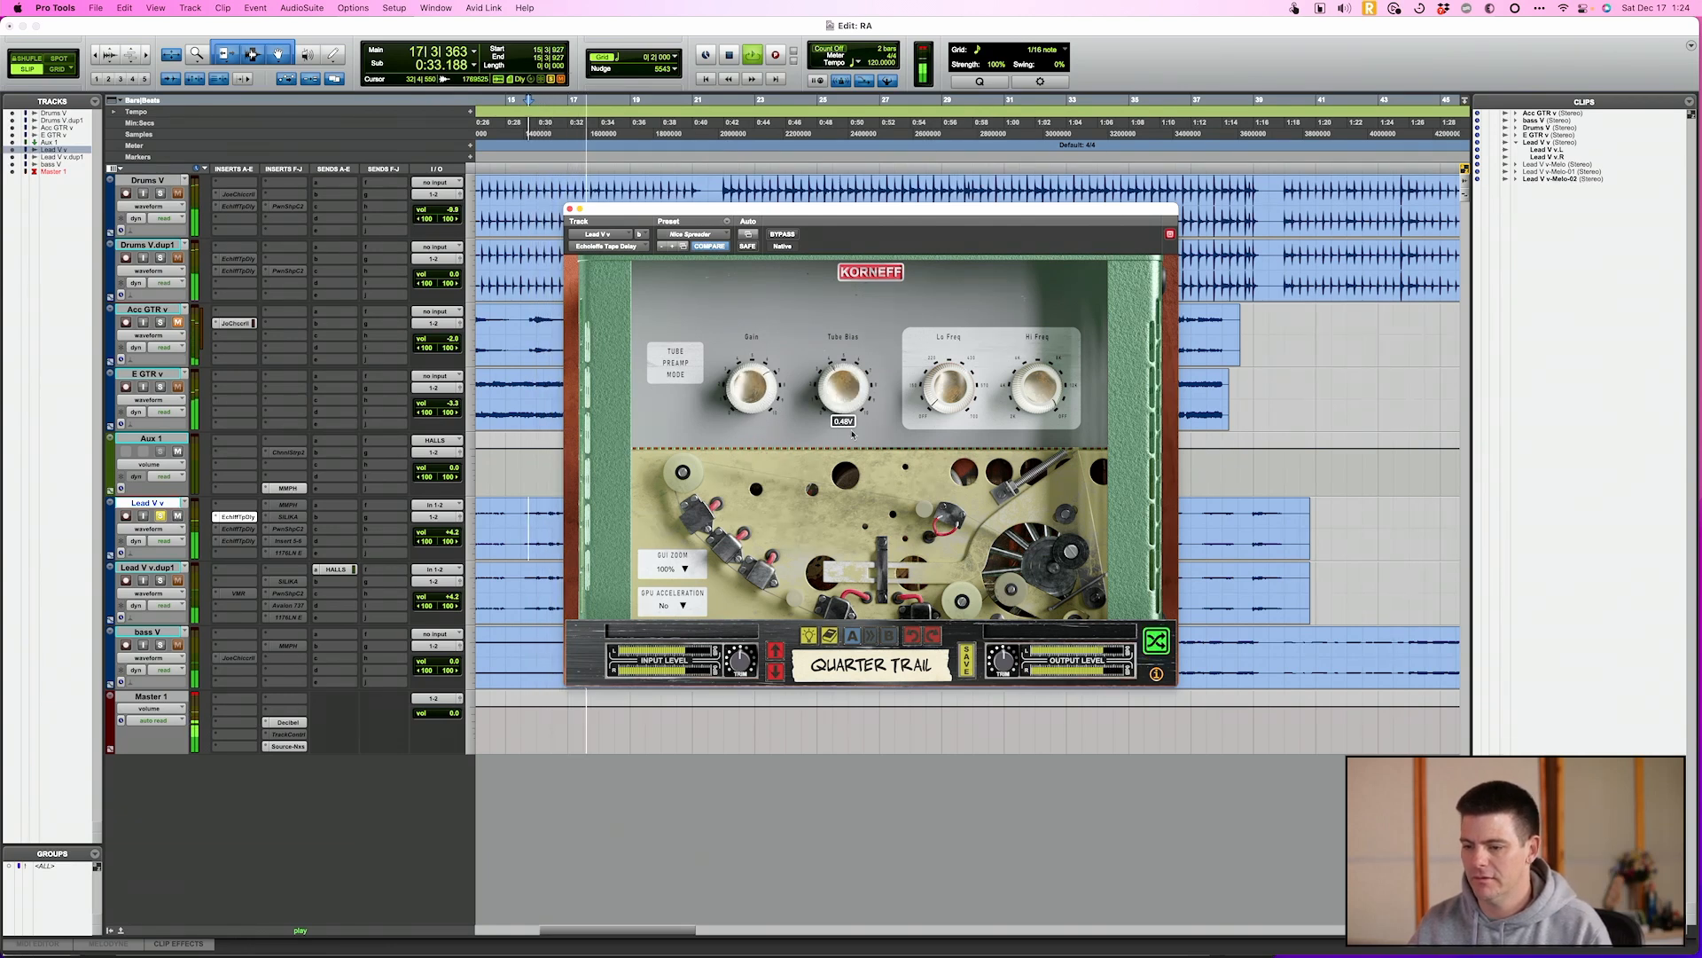
Set the tube preamp's Gain to about 3.48 dB and its Tube Bias to about 0.26 V during playback
drag(751, 387, 772, 526)
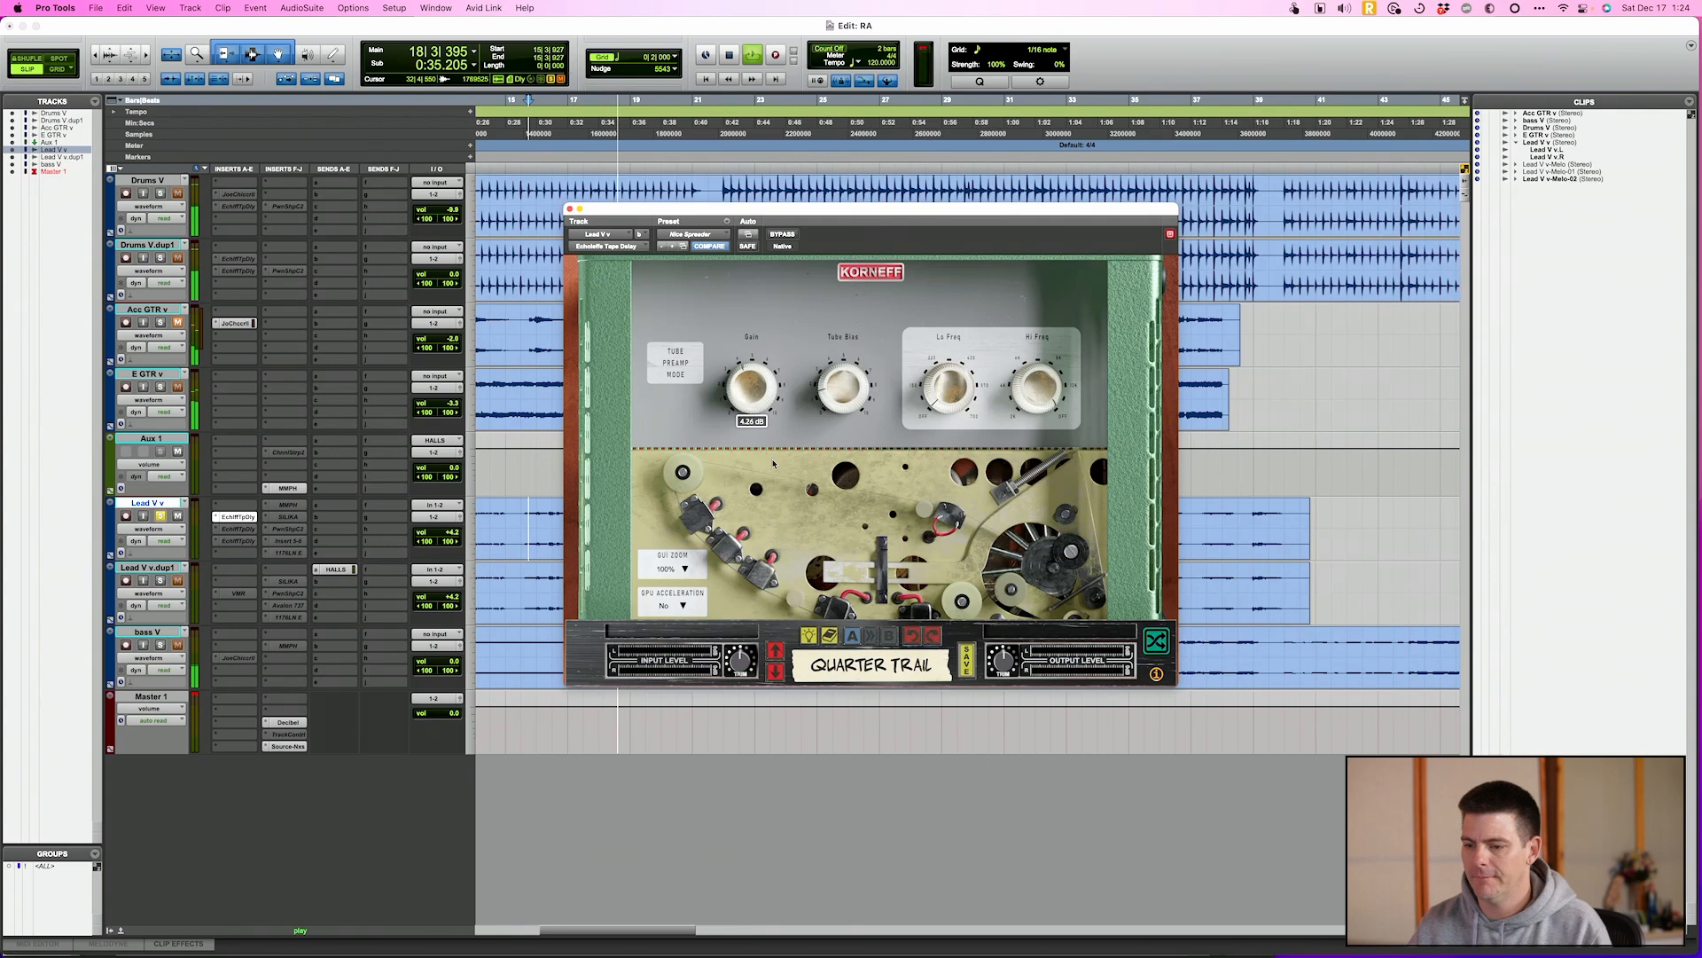
drag(837, 405, 835, 389)
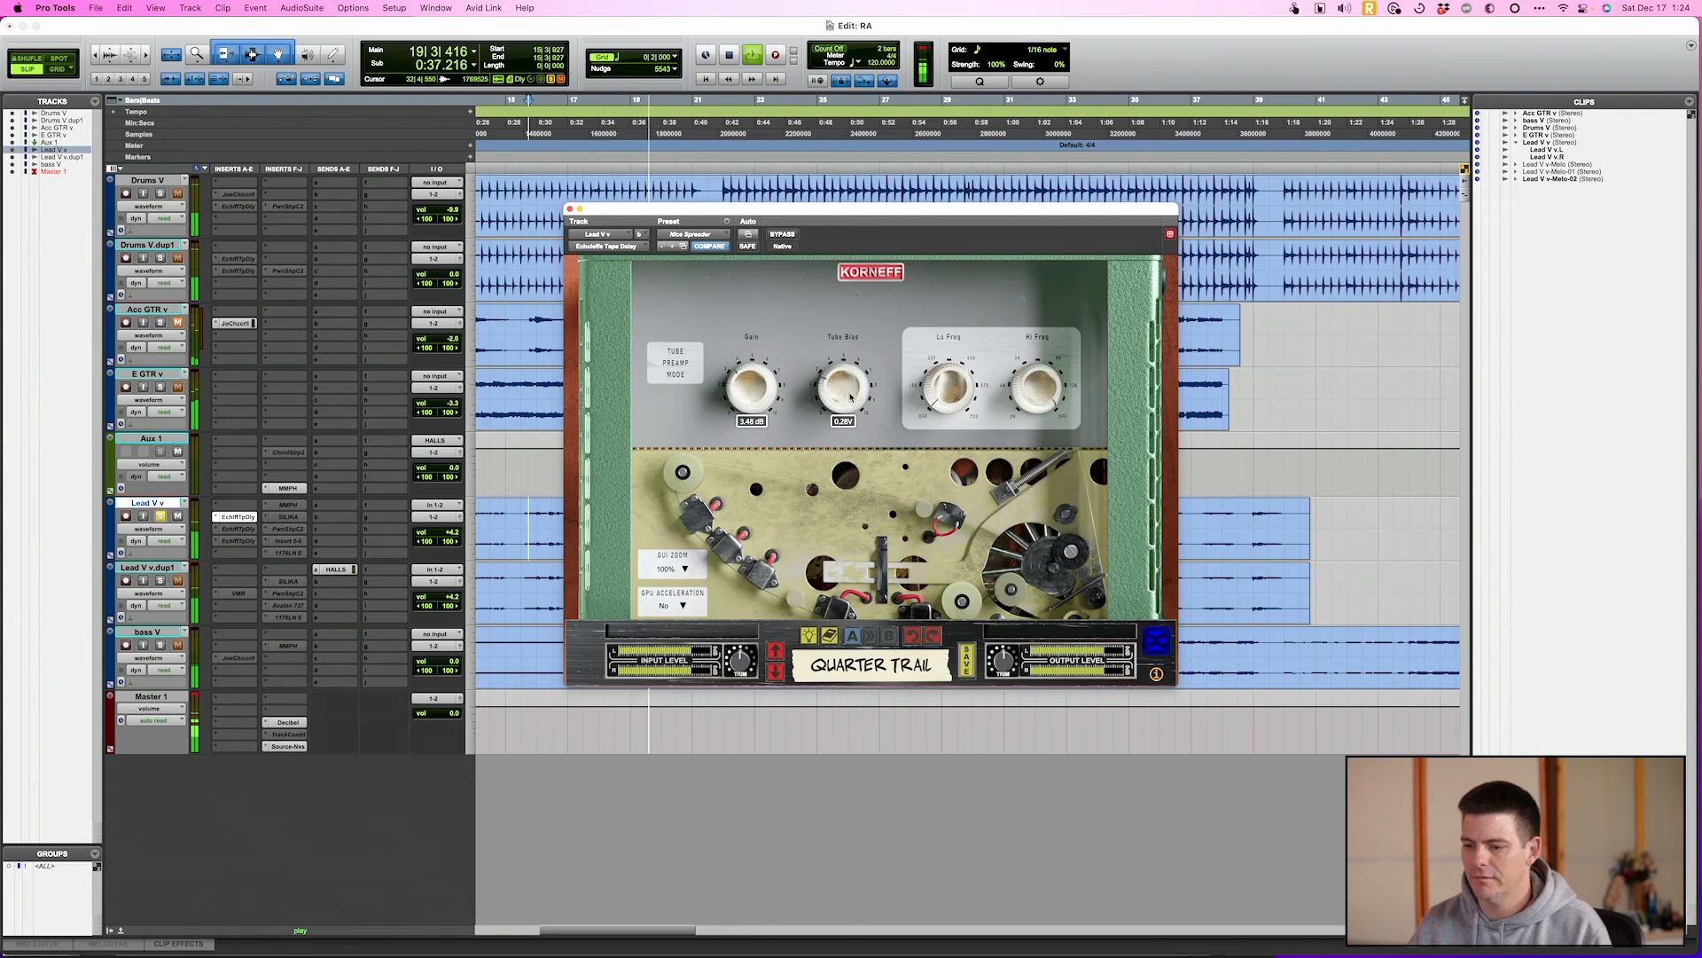
Compare the Lead V v track with the tube preamp bypassed and active, and replay the section before stopping
click(794, 235)
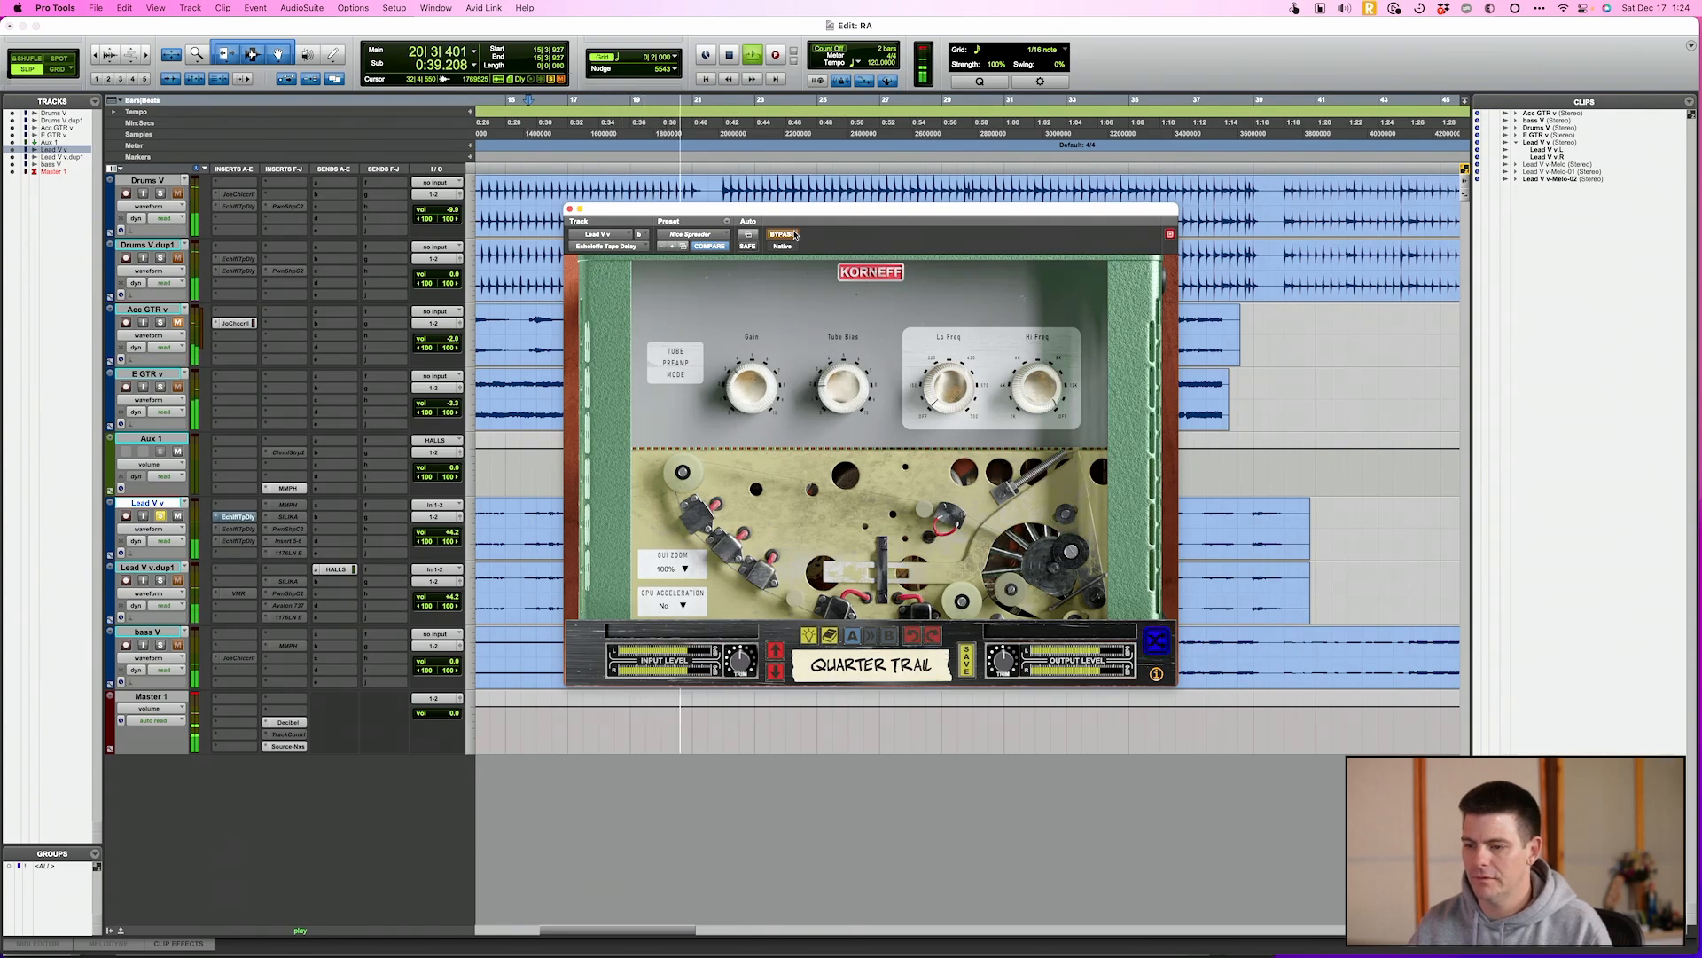
click(795, 235)
key(space)
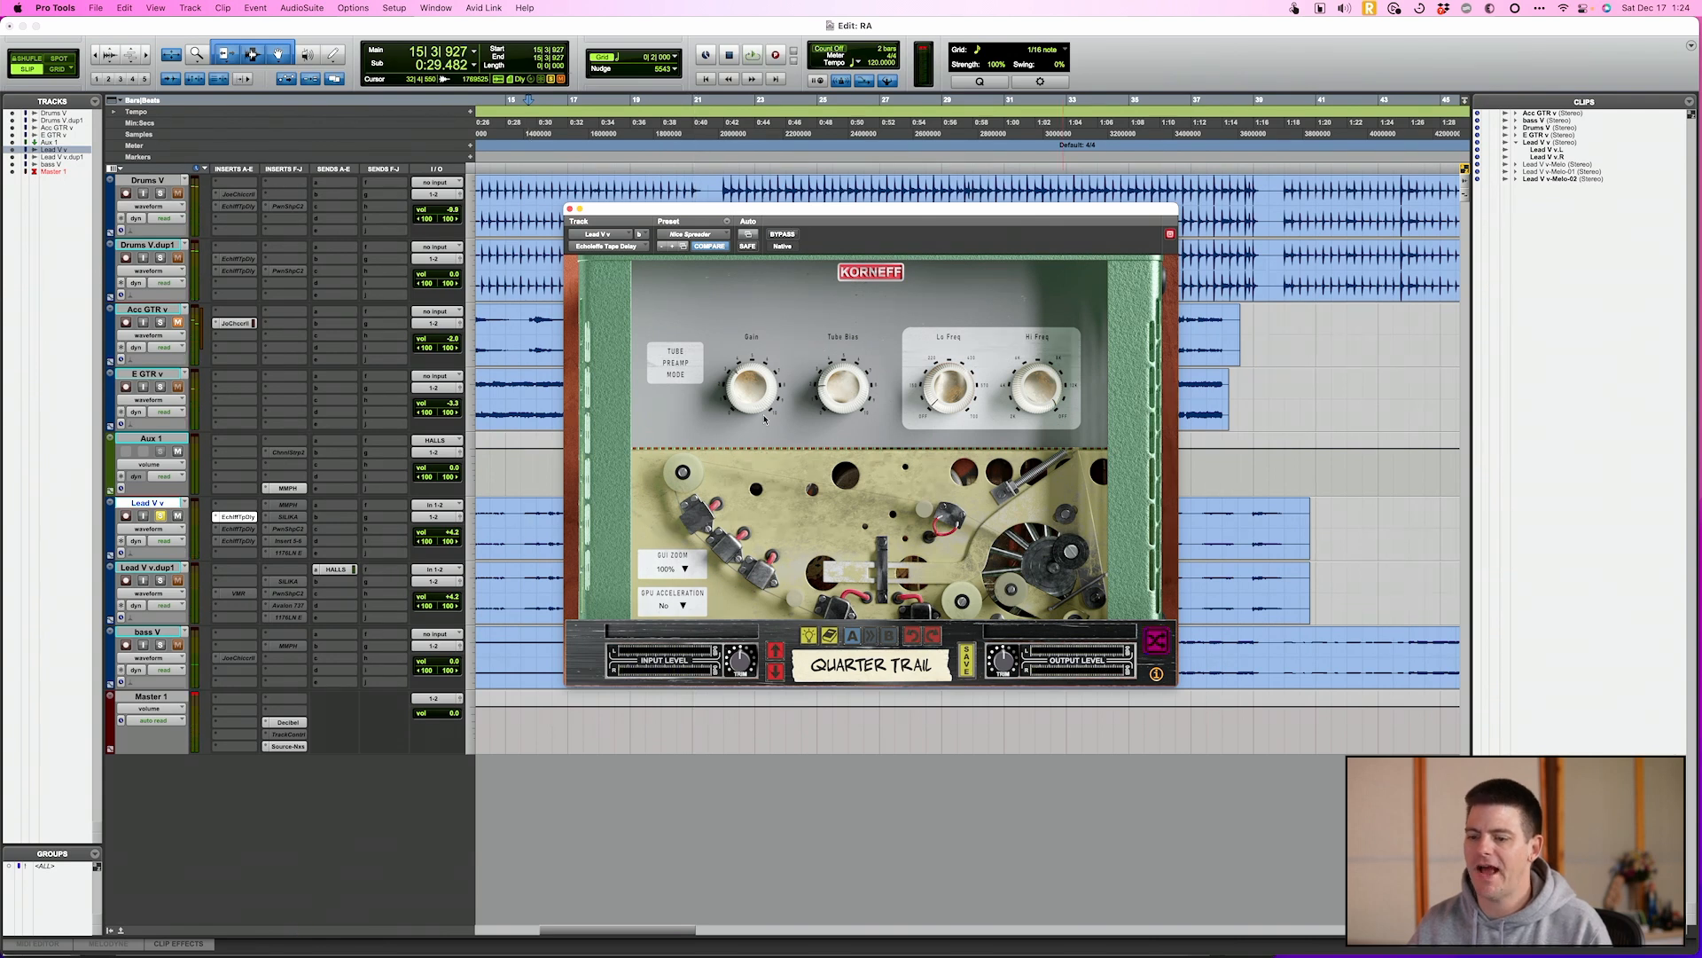
key(space)
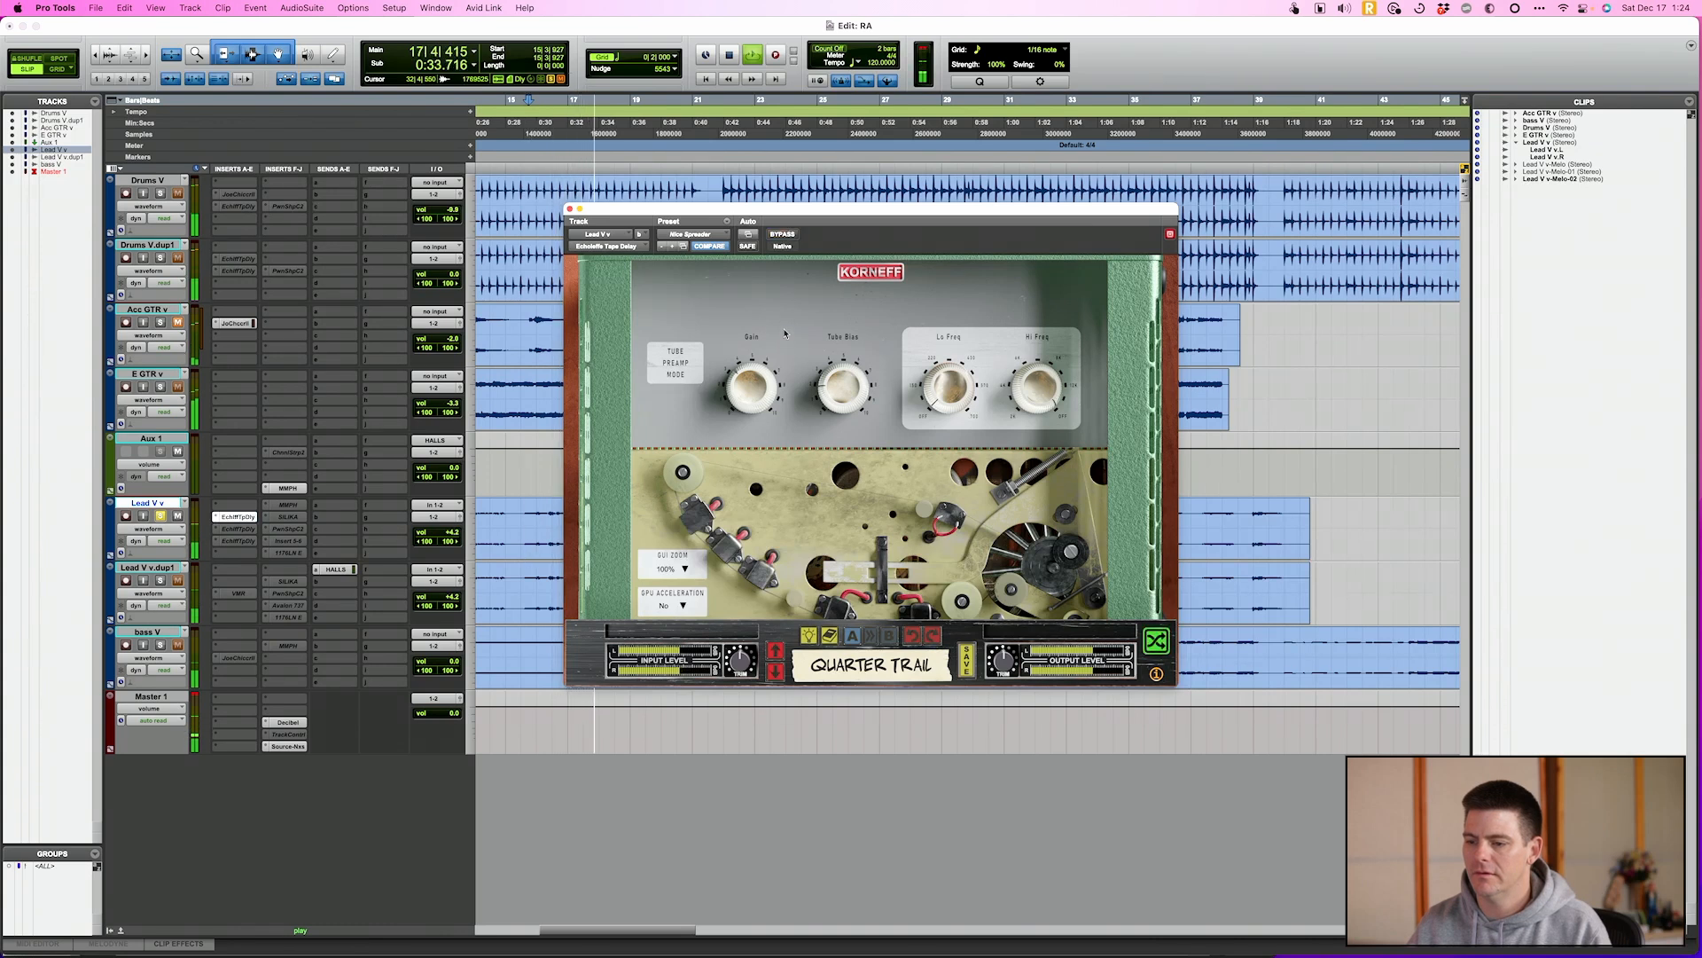
key(space)
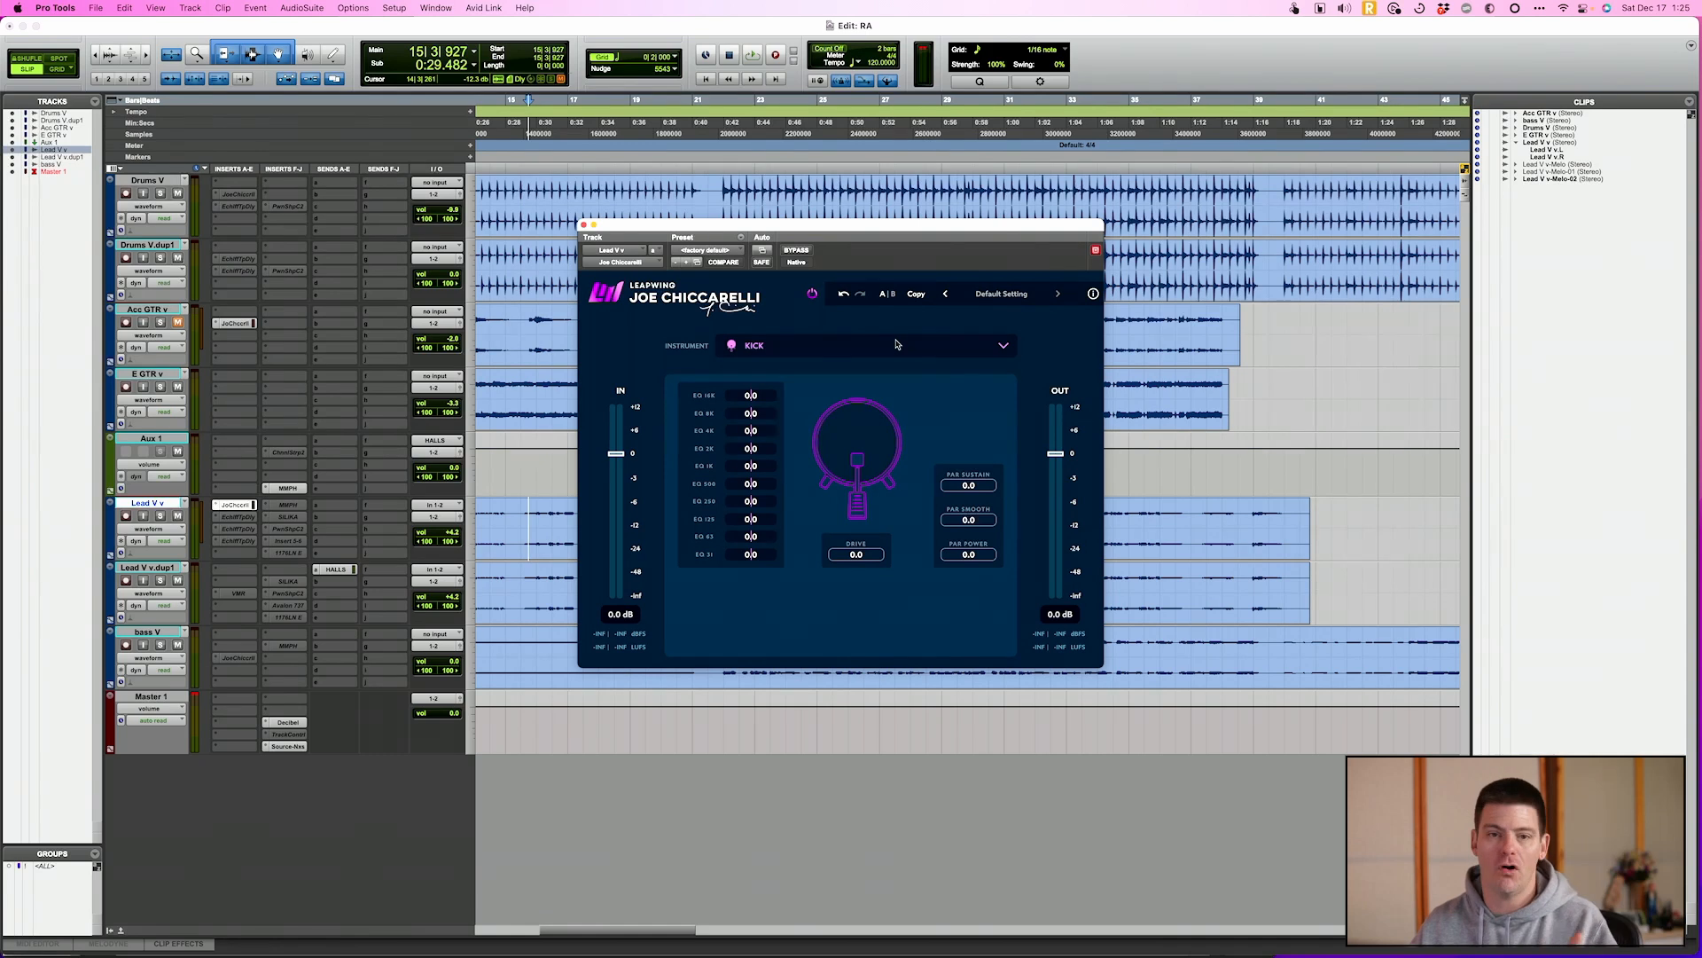
View the Snare controls and the instrument choices in the Joe Chiccarelli plug-in, and return it to Kick
click(888, 355)
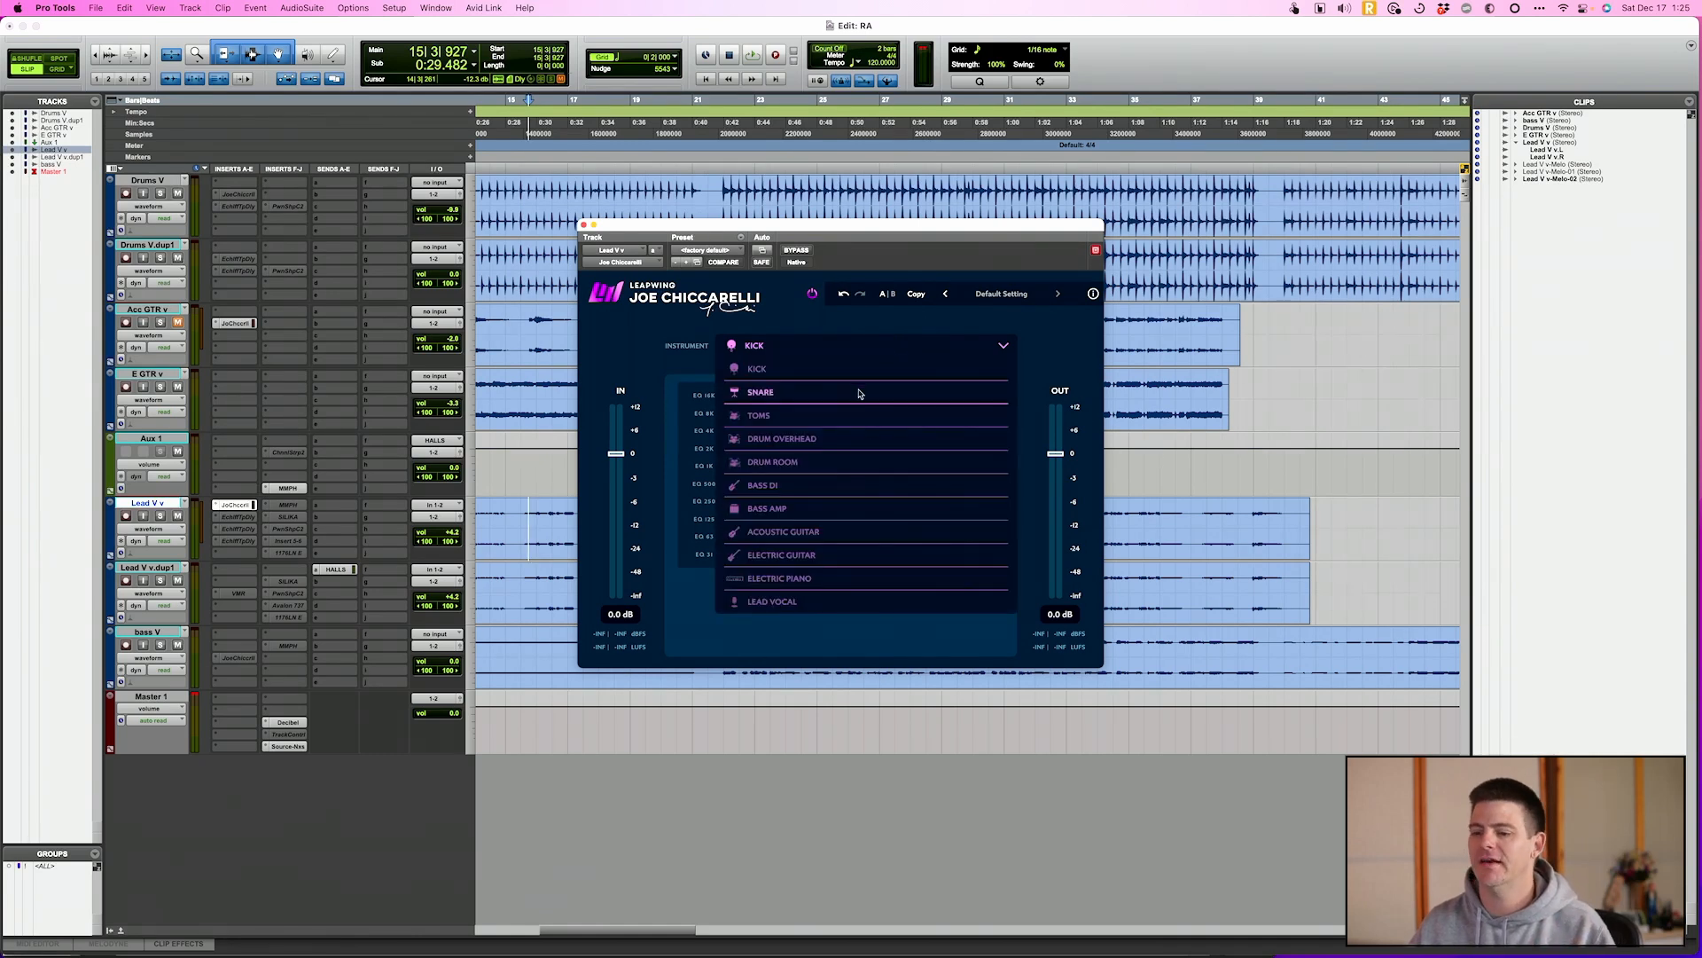
click(858, 392)
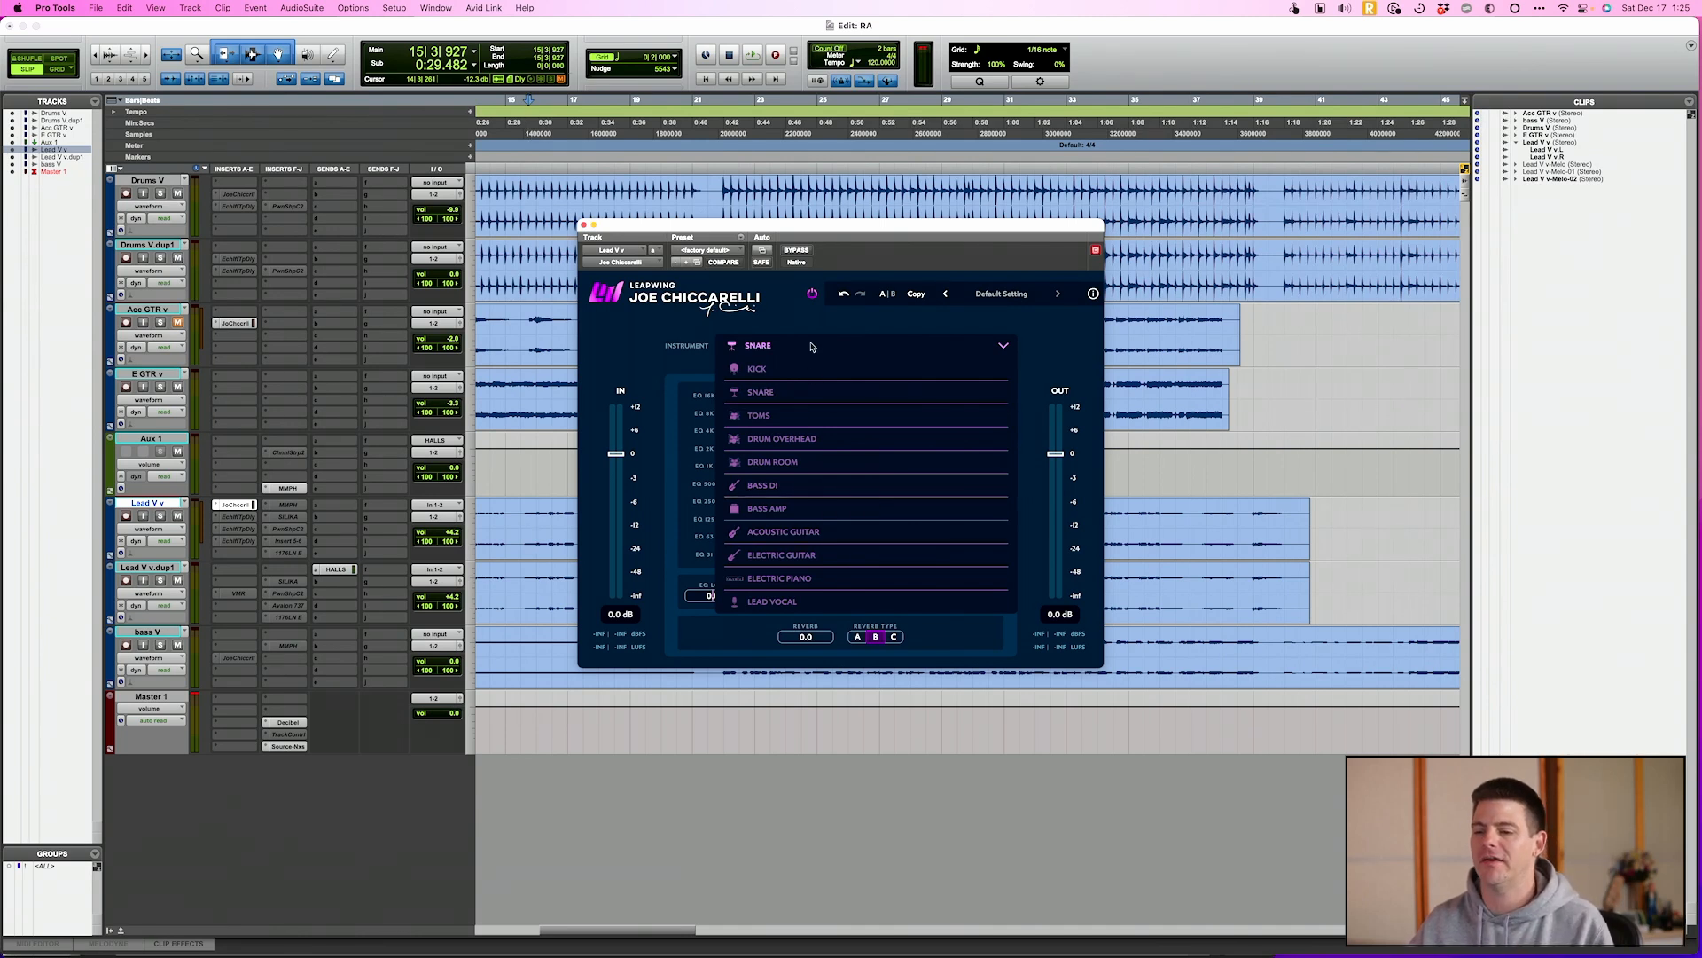
click(808, 376)
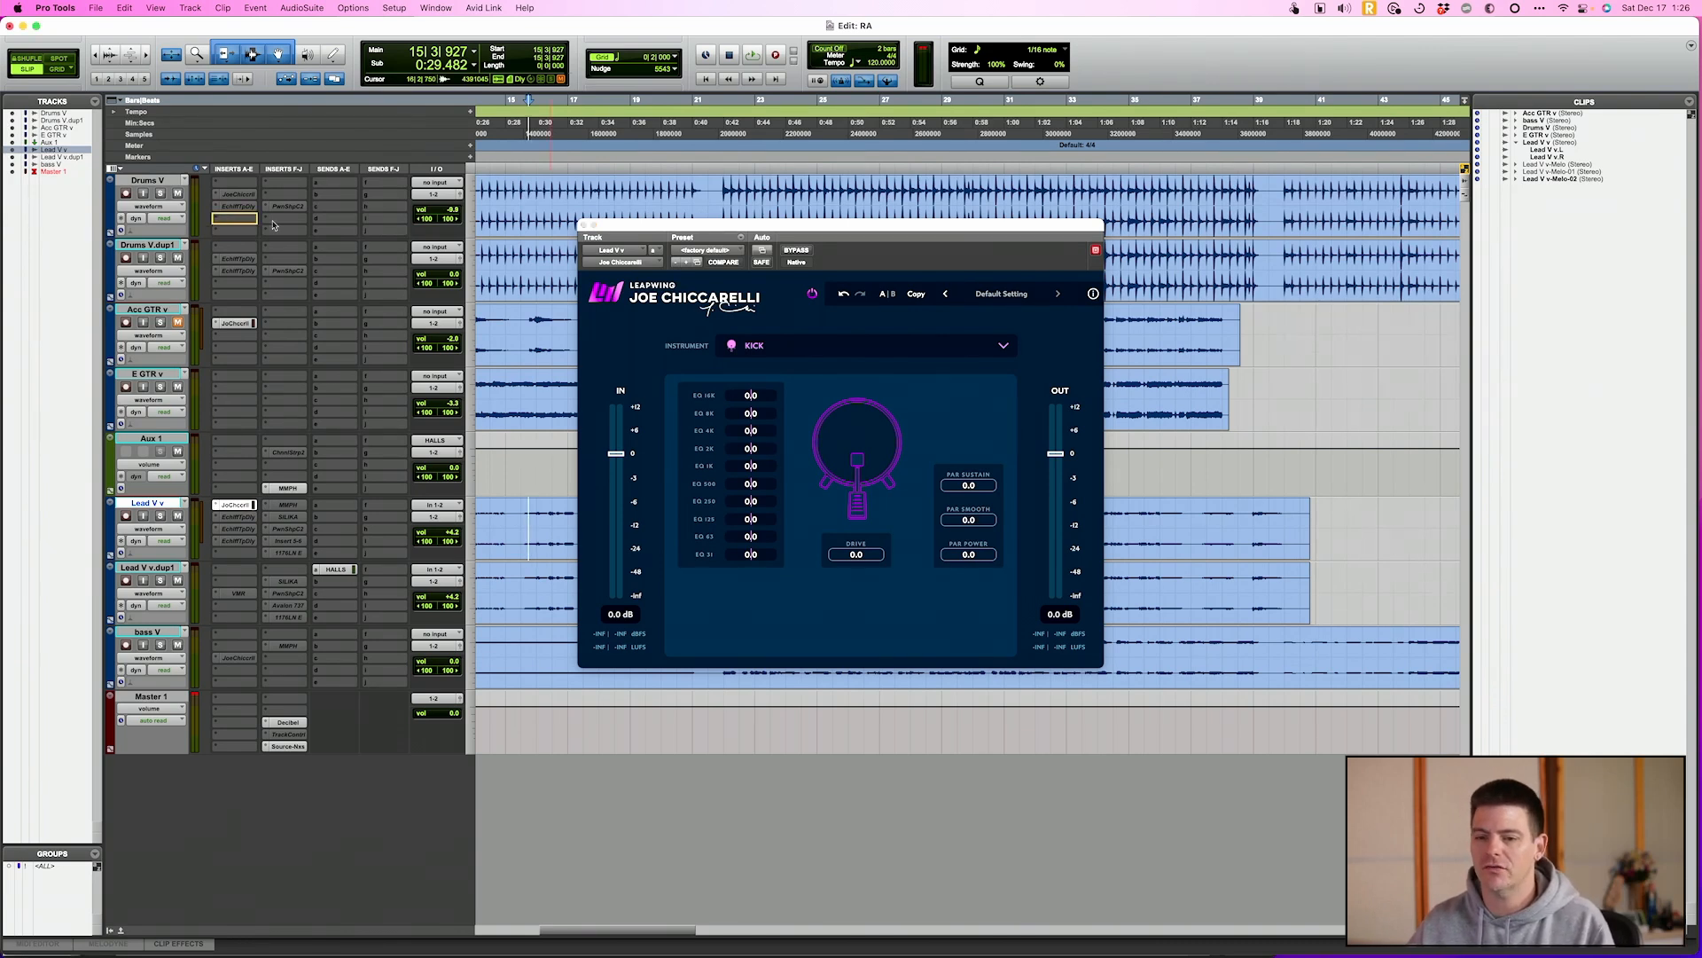
Move the Joe Chiccarelli plug-in to the Drums V track, place the playback start at bar 22, and reposition the plug-in window
drag(274, 225, 266, 224)
click(706, 191)
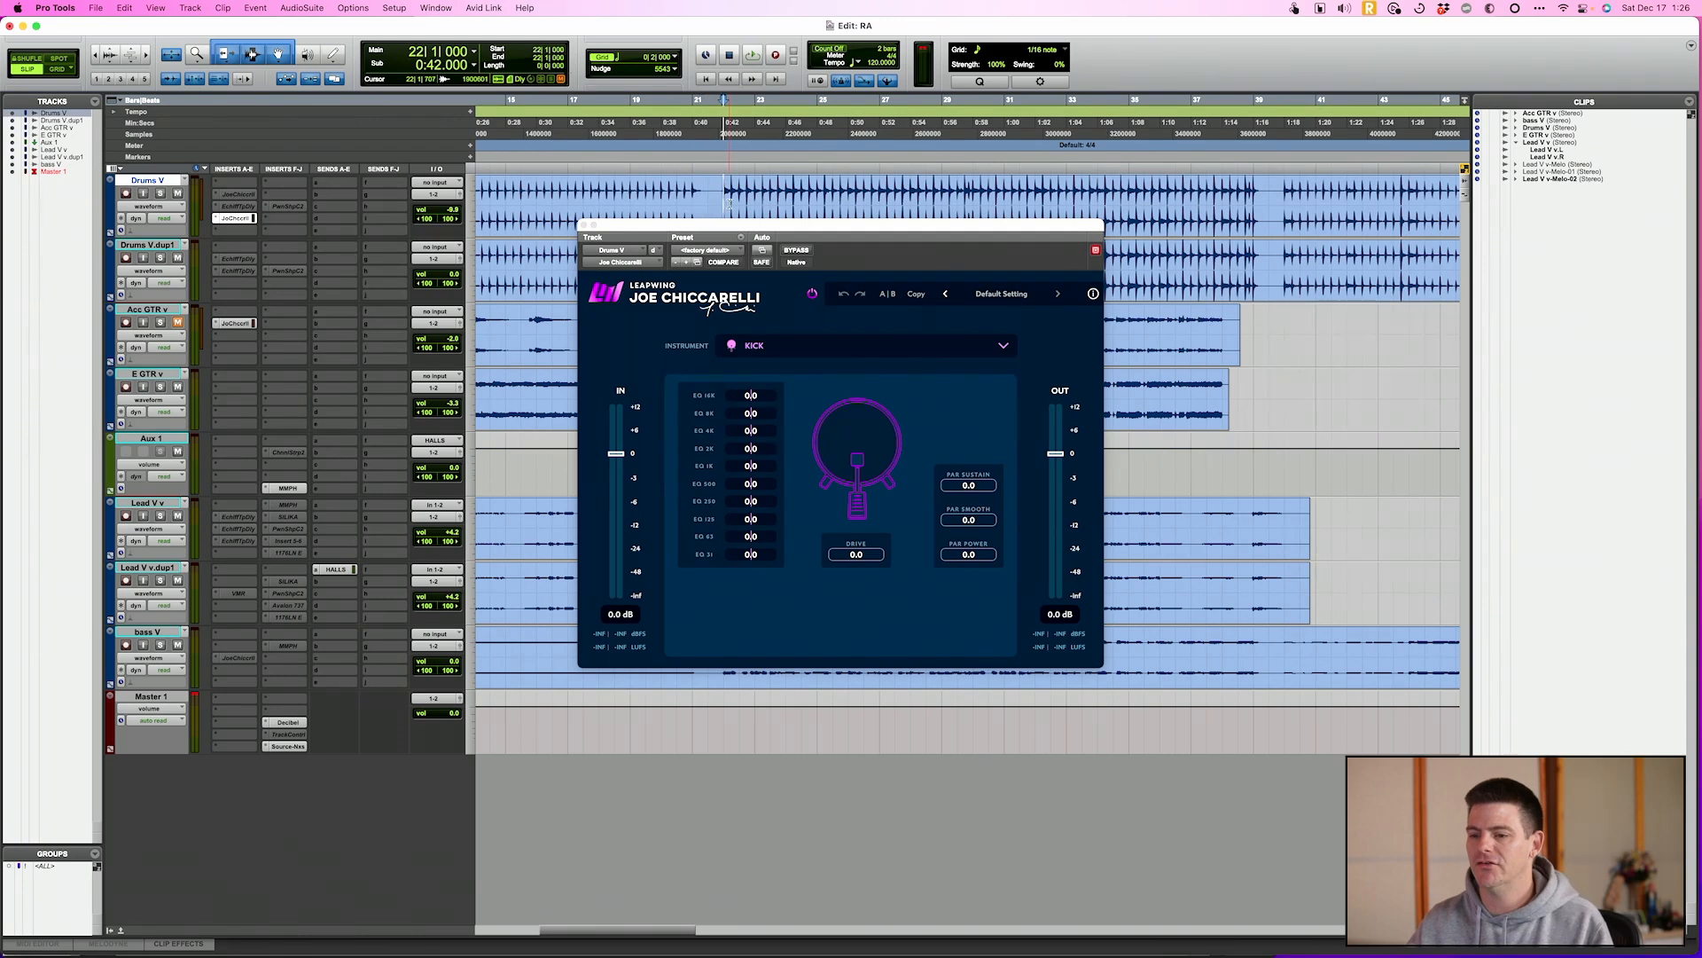
drag(721, 223, 678, 256)
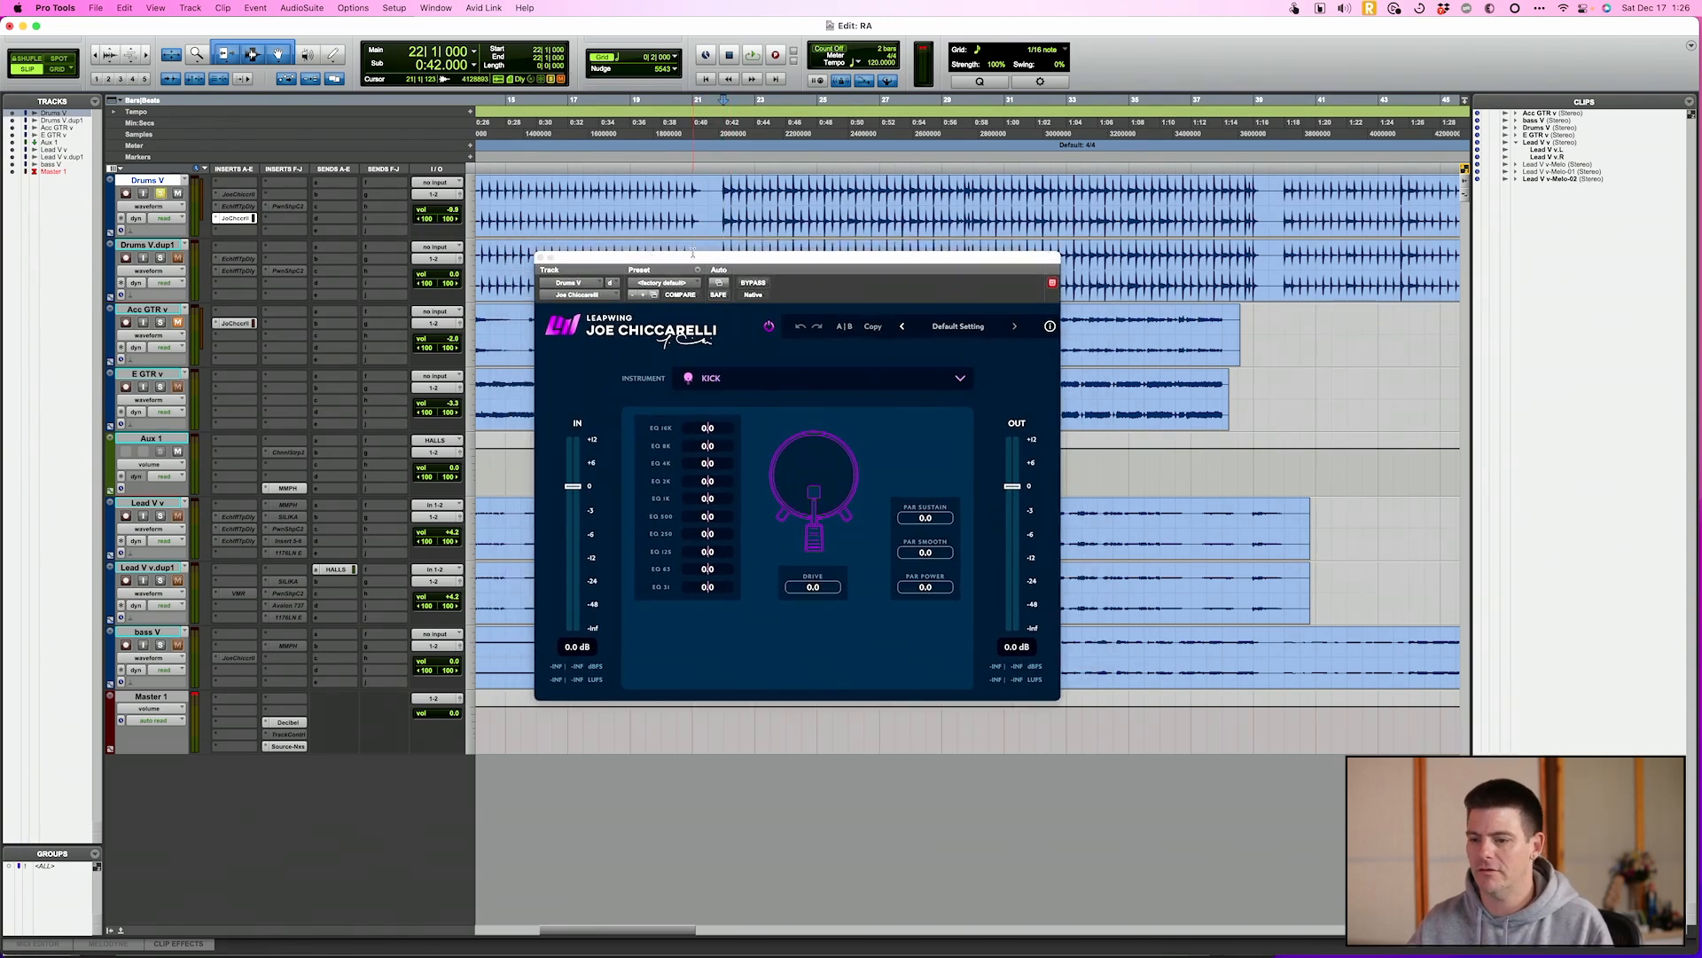
mouse_move(692, 252)
mouse_down()
mouse_move(620, 228)
mouse_move(693, 246)
mouse_up()
Play the drums with Drive at 57.4, Par Power at 73.2 and output at -2.7 dB, comparing against bypass
key(space)
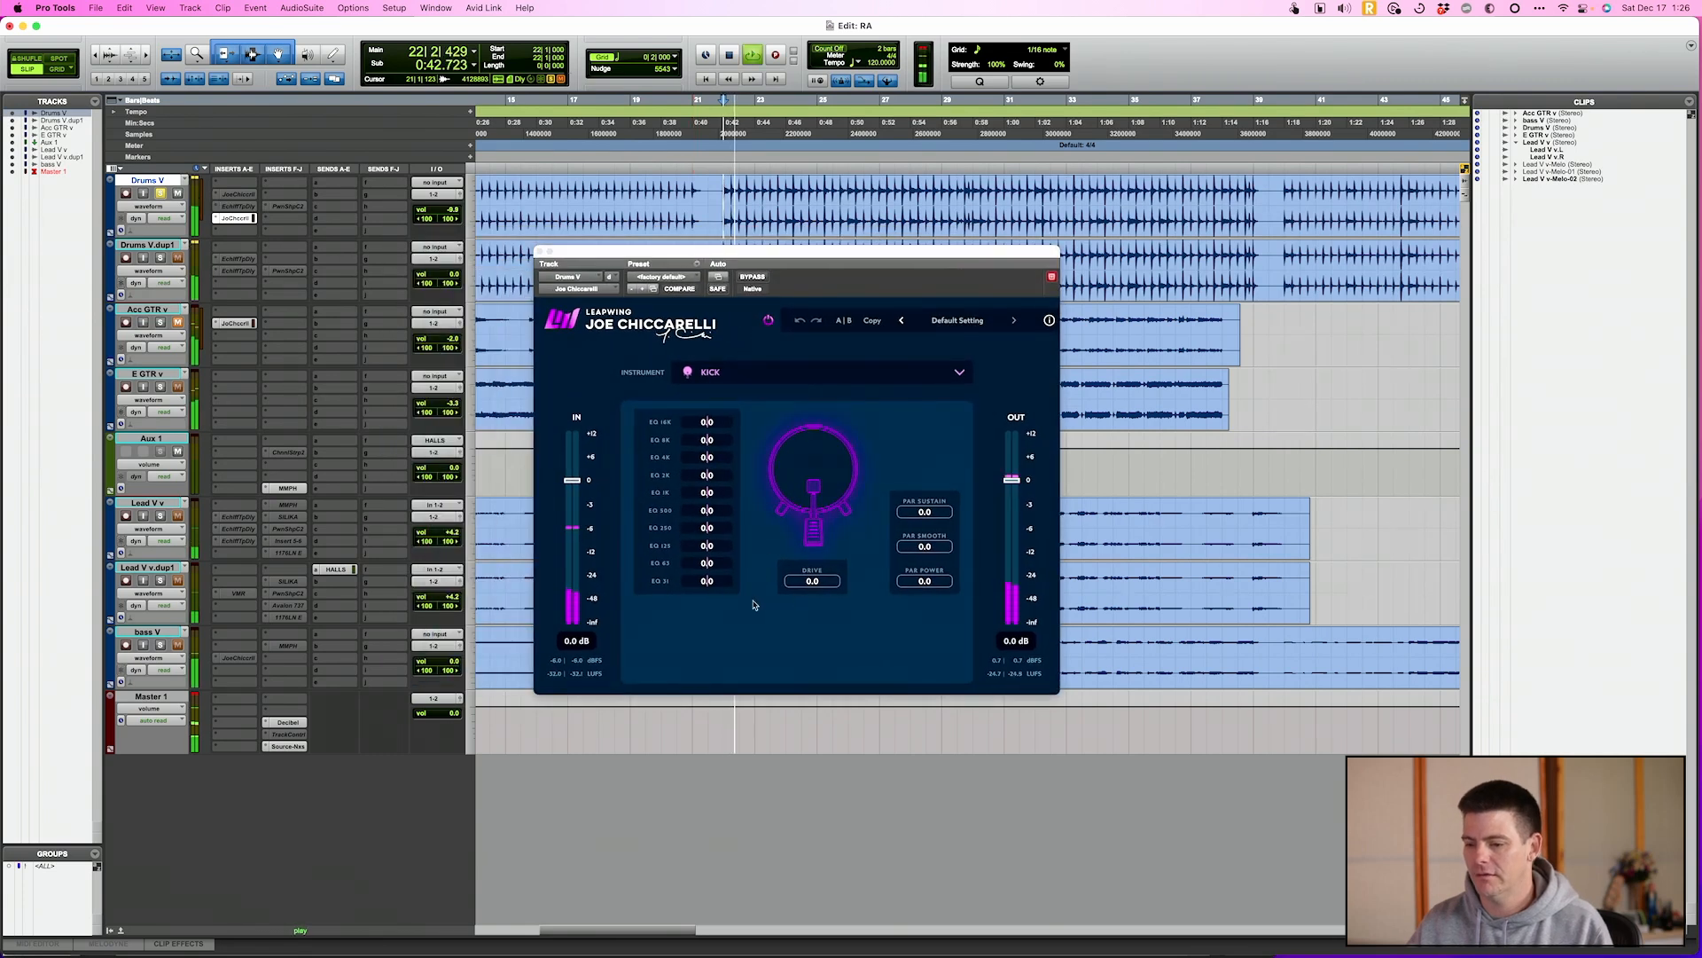
drag(800, 585, 966, 582)
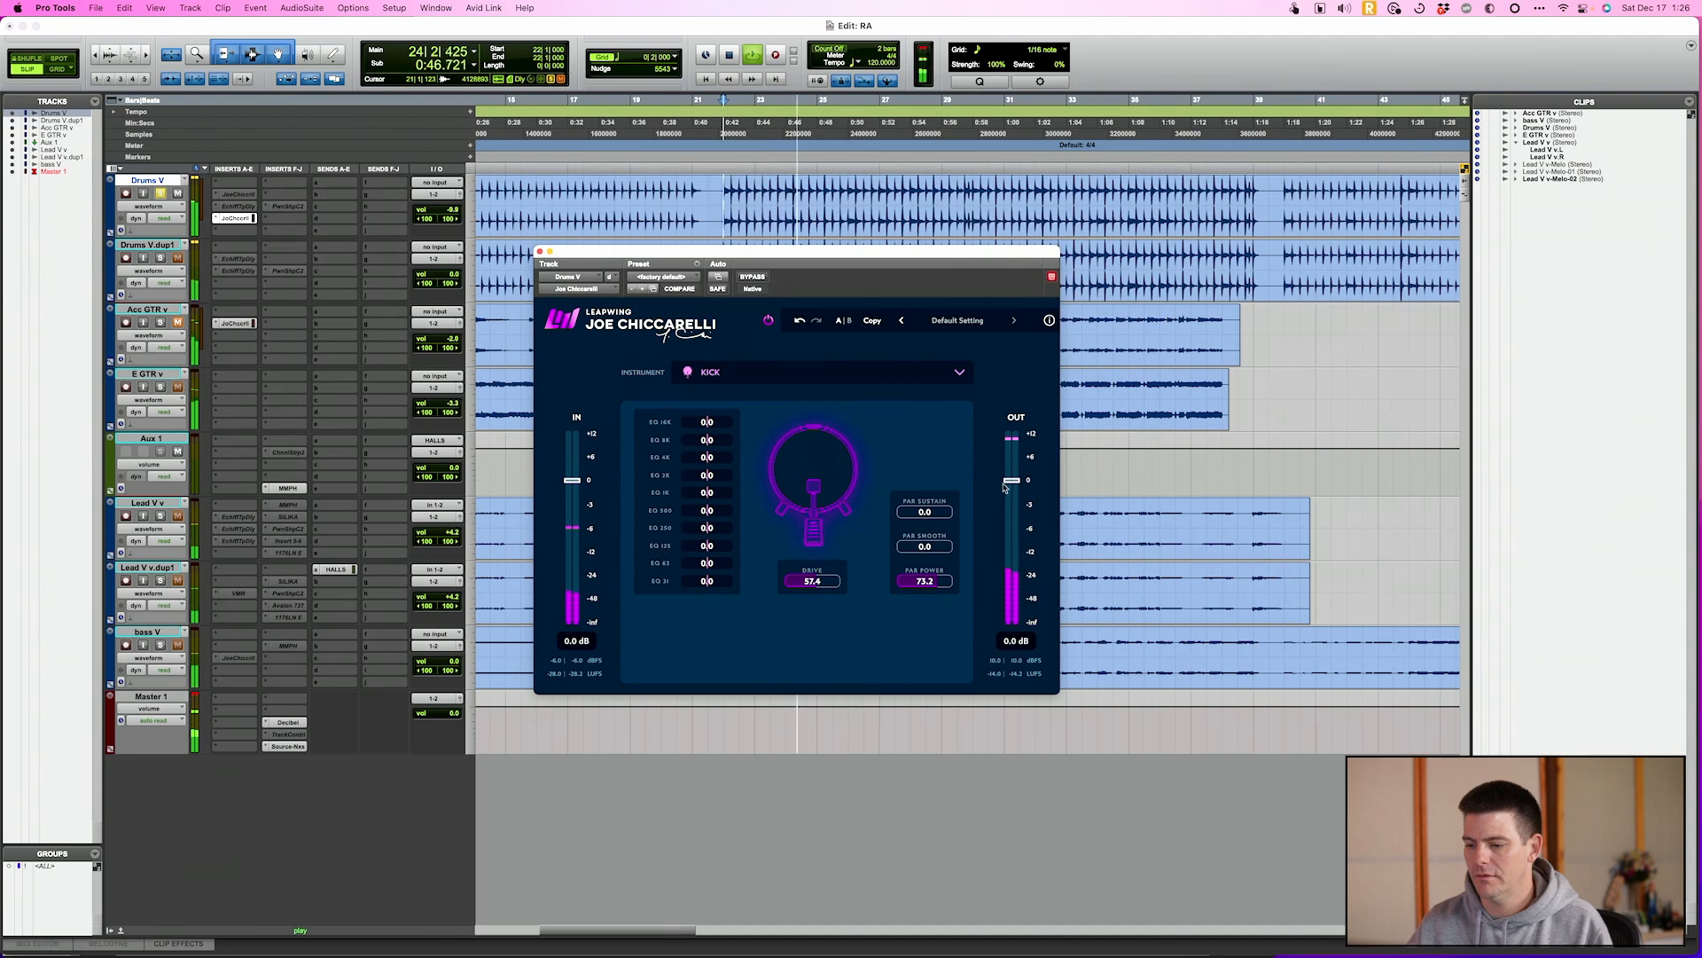
drag(1004, 485, 1004, 507)
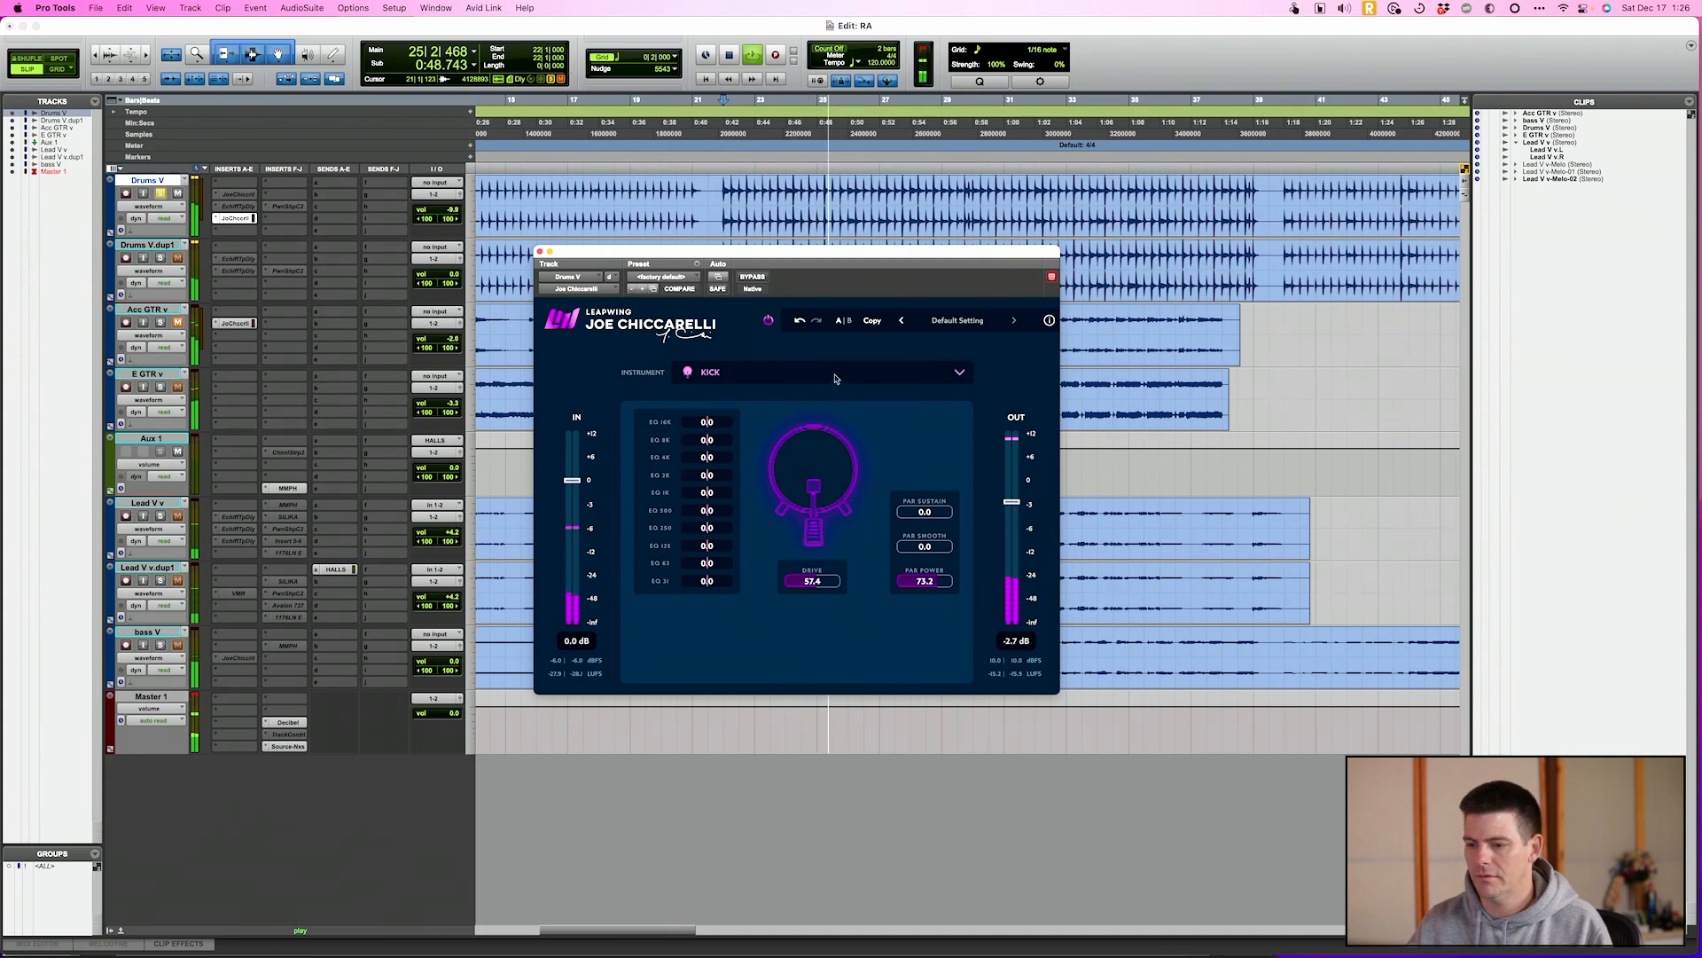
click(750, 278)
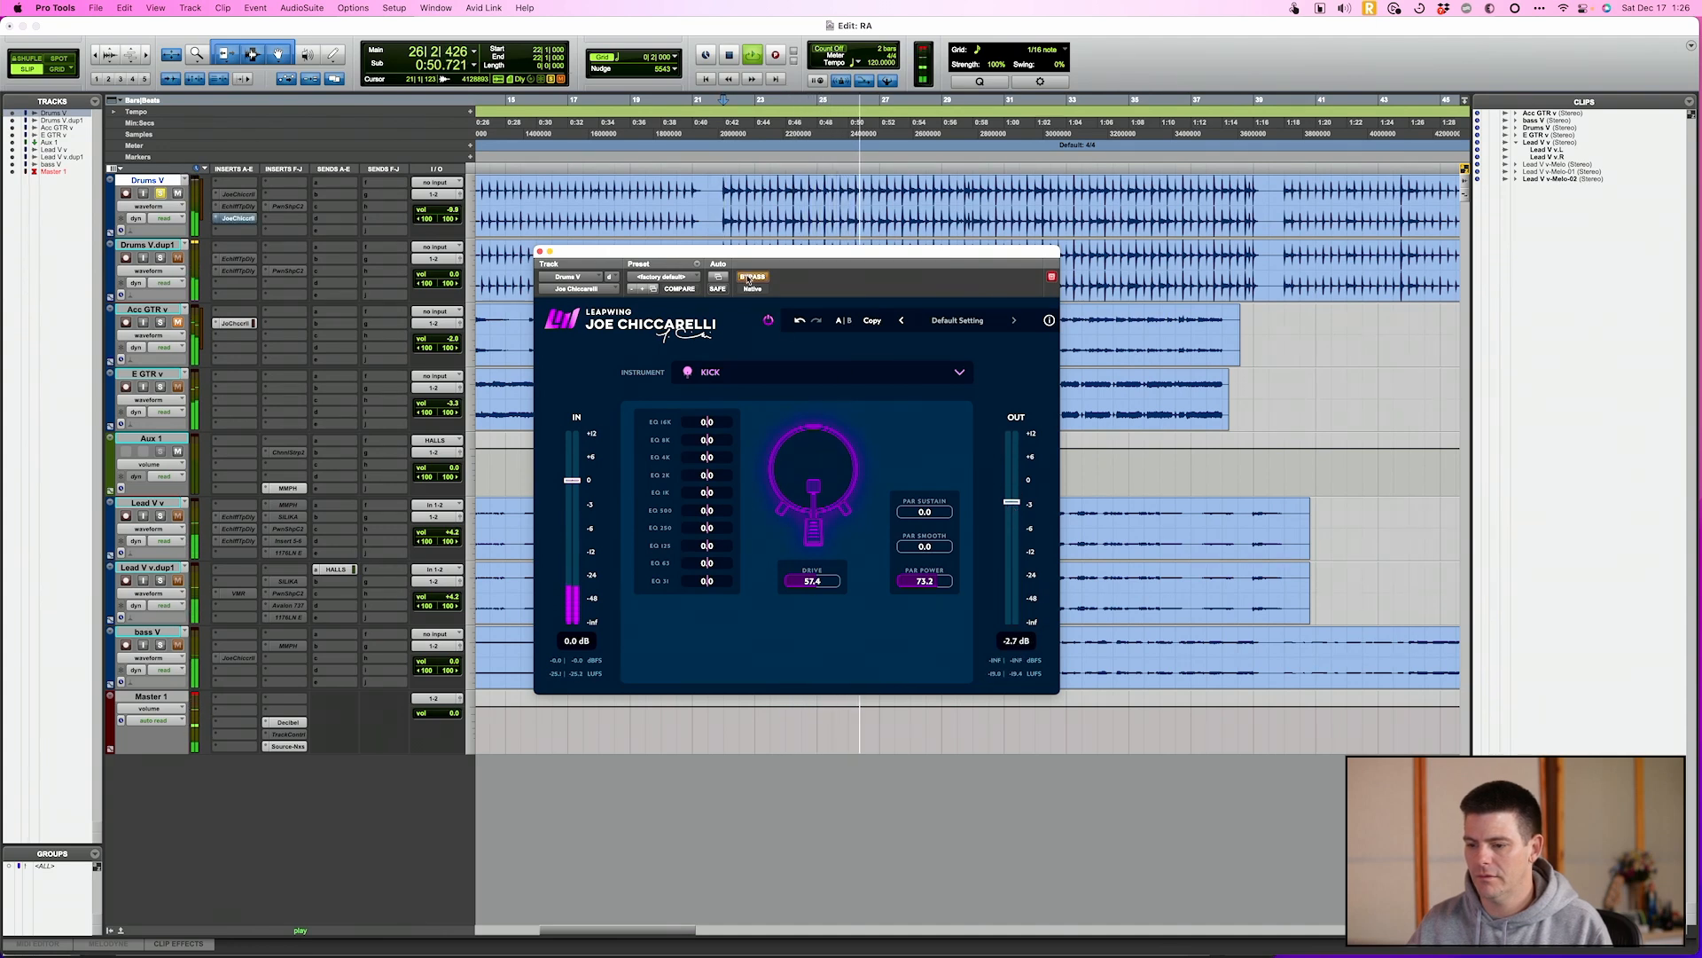
click(759, 278)
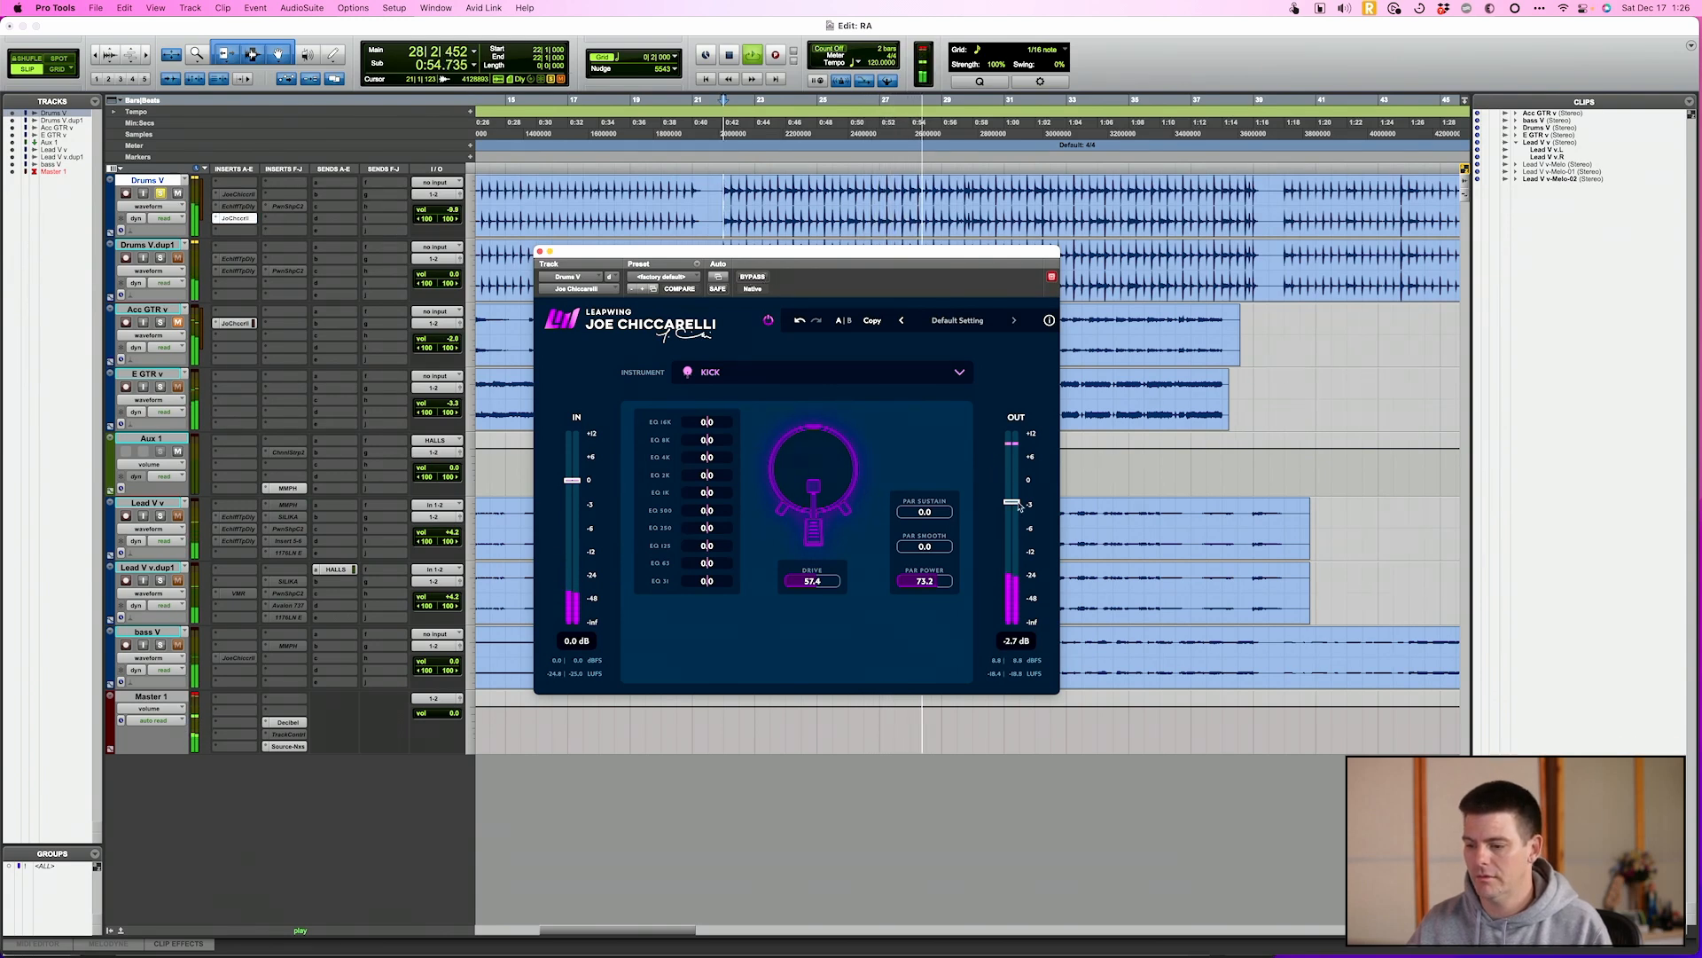
Reset Par Power to 0.0, lower the output to -5.5 dB, and audition Par Smooth at 100.0 before resetting it to 0.0
drag(939, 585, 984, 549)
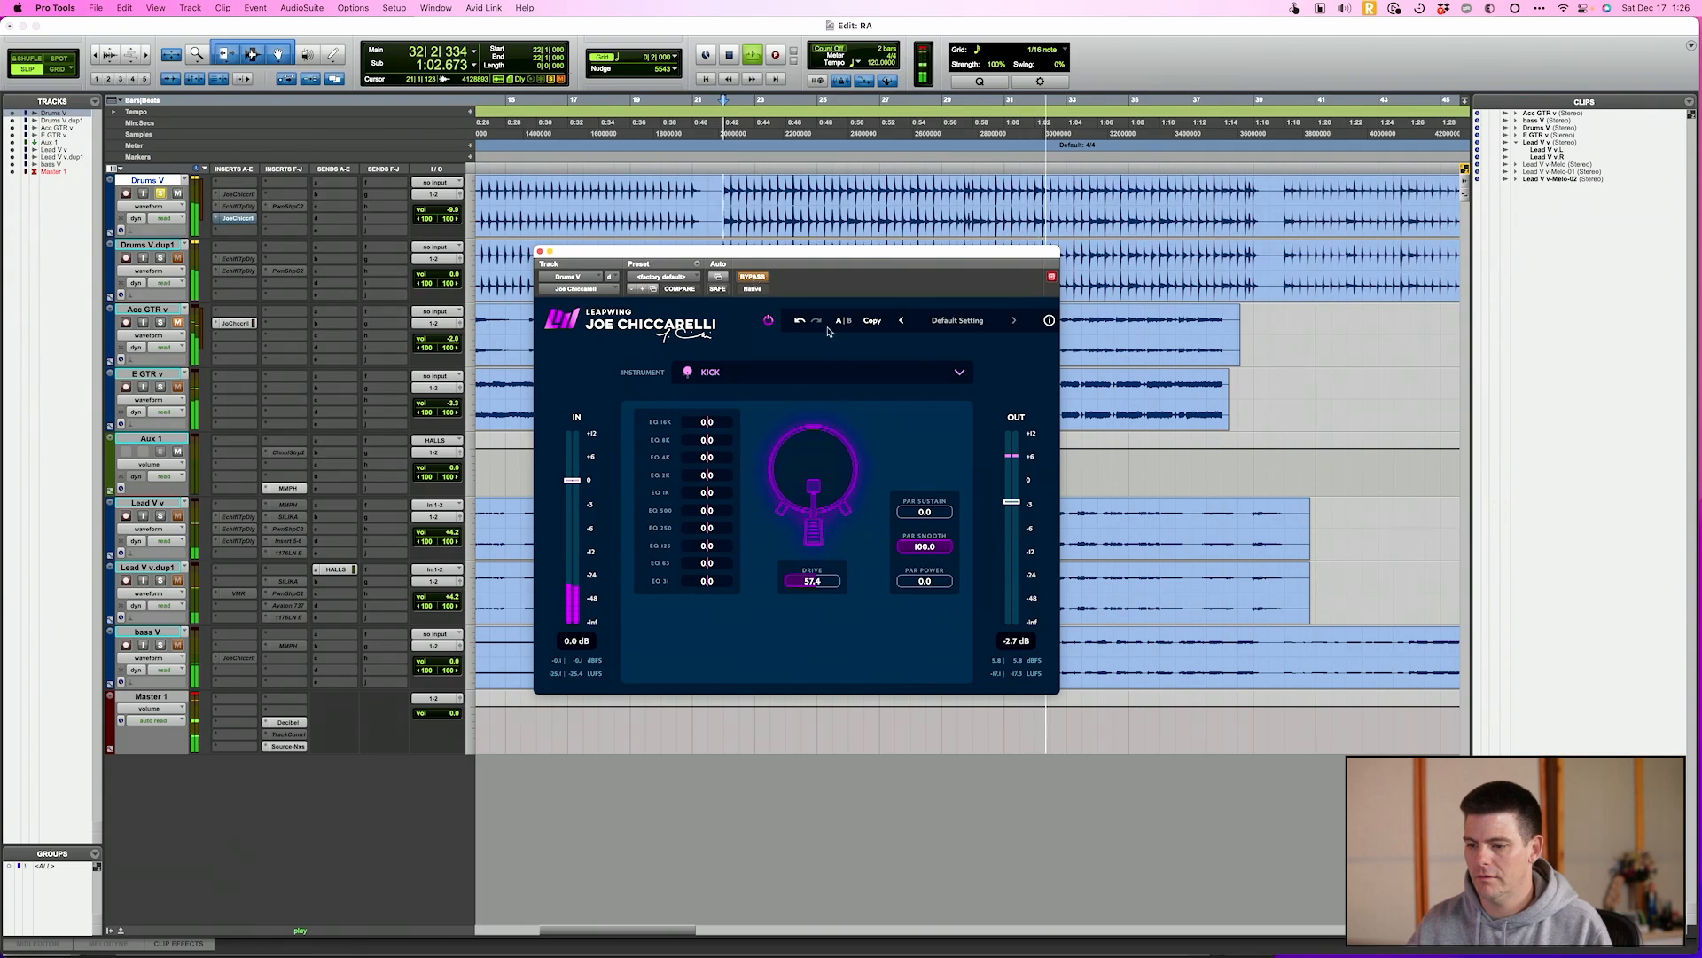
drag(1015, 508, 1015, 530)
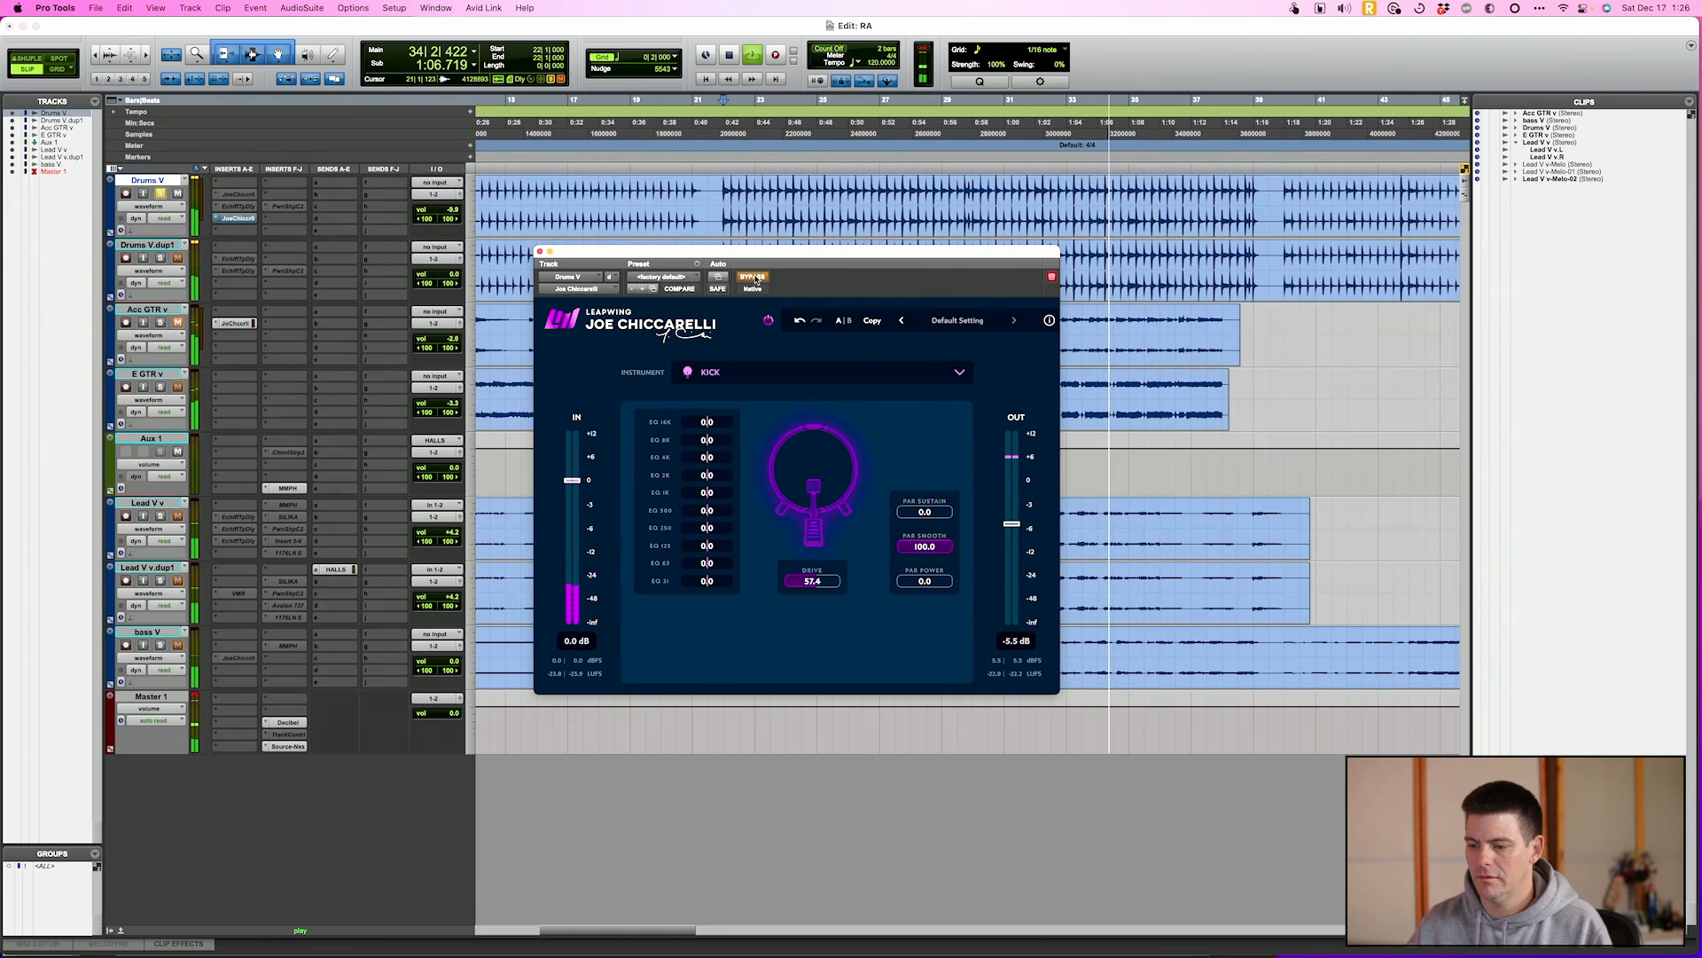
drag(945, 549, 786, 530)
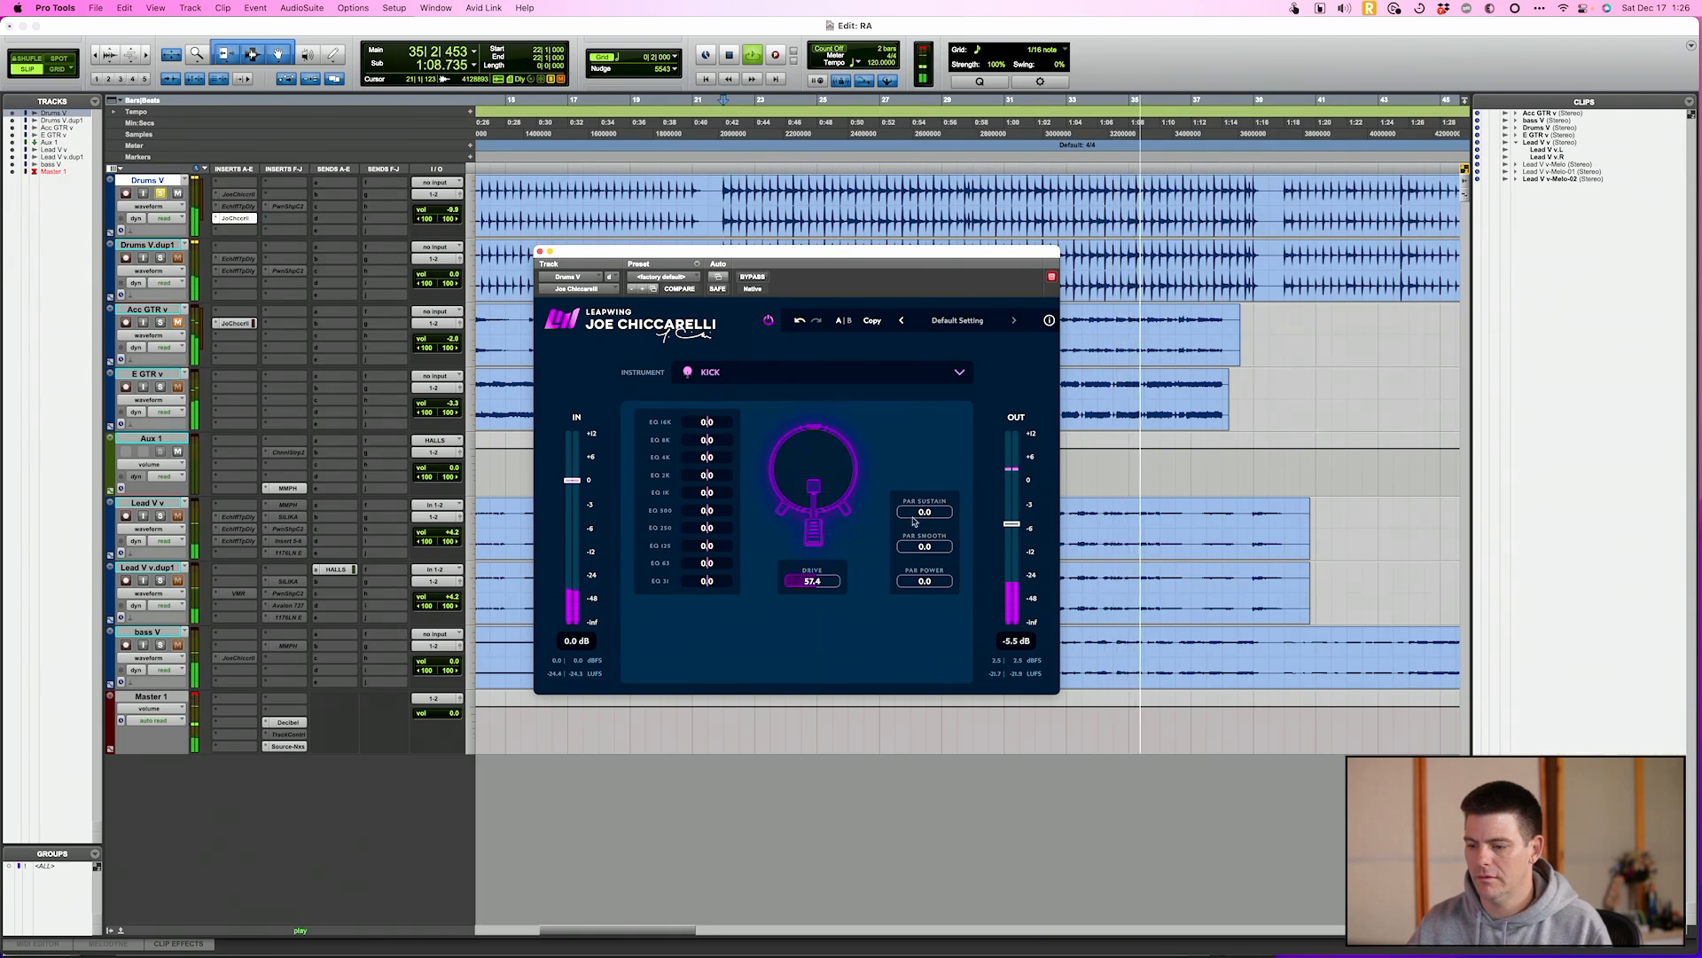
Try Par Sustain at 100.0 on the drums, reset it and Drive to 0.0, and stop playback
drag(911, 514, 973, 510)
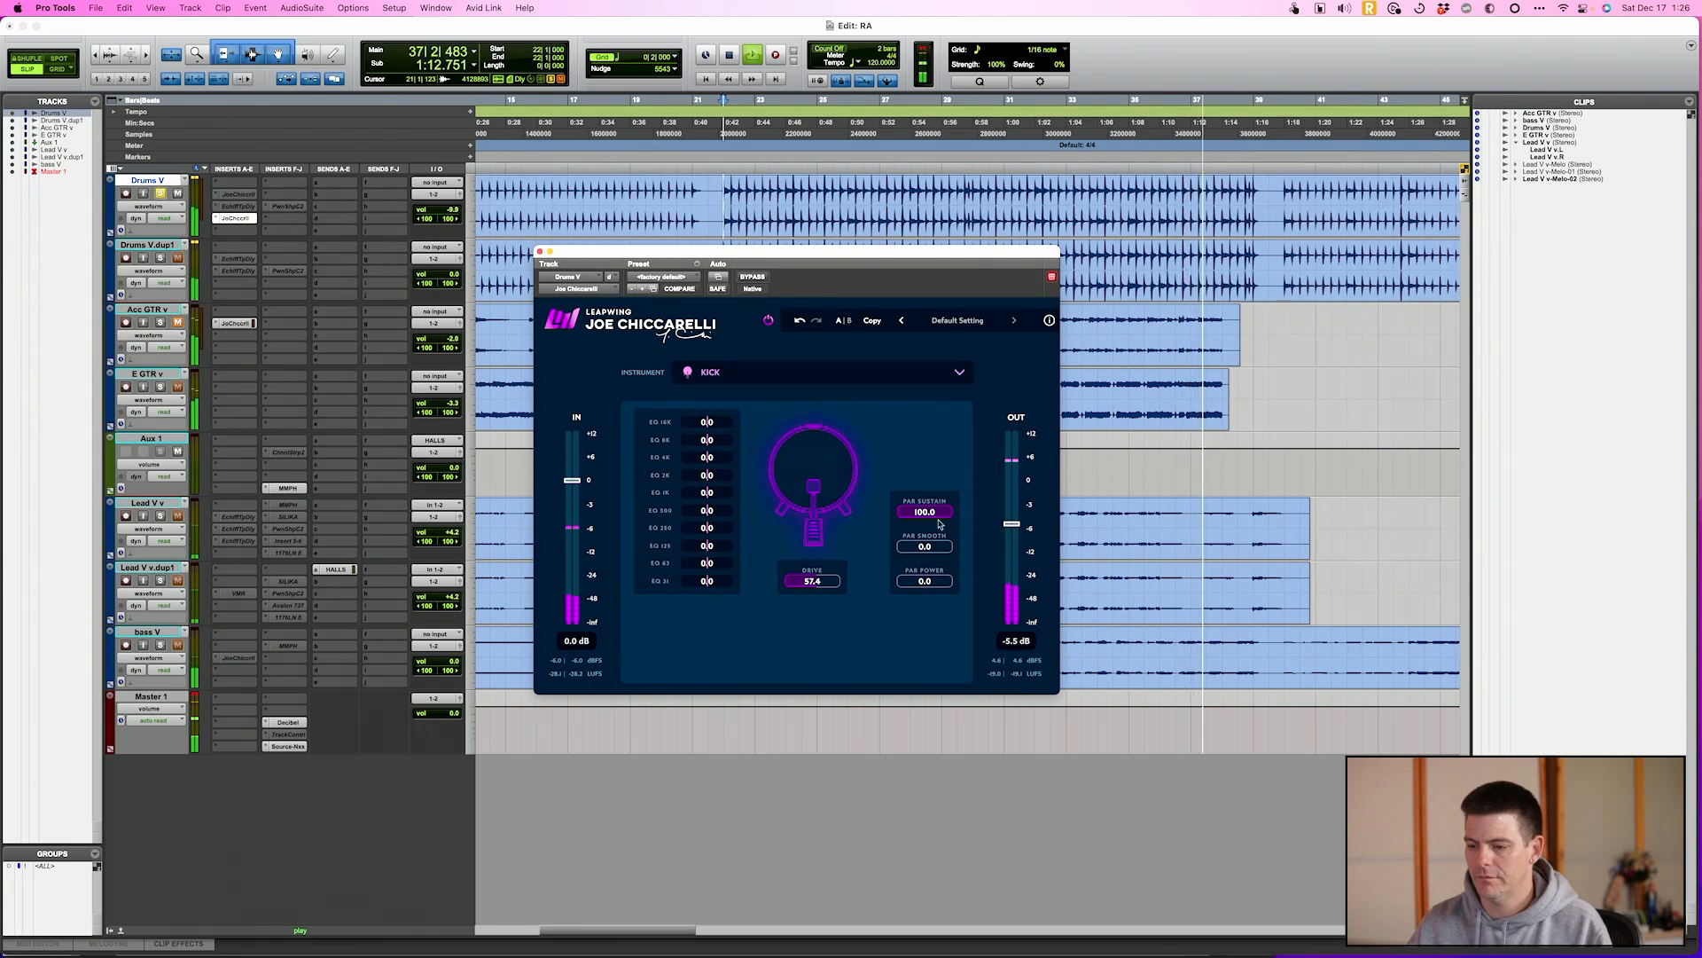
mouse_move(942, 519)
mouse_down()
mouse_move(873, 514)
mouse_move(931, 510)
mouse_up()
key(space)
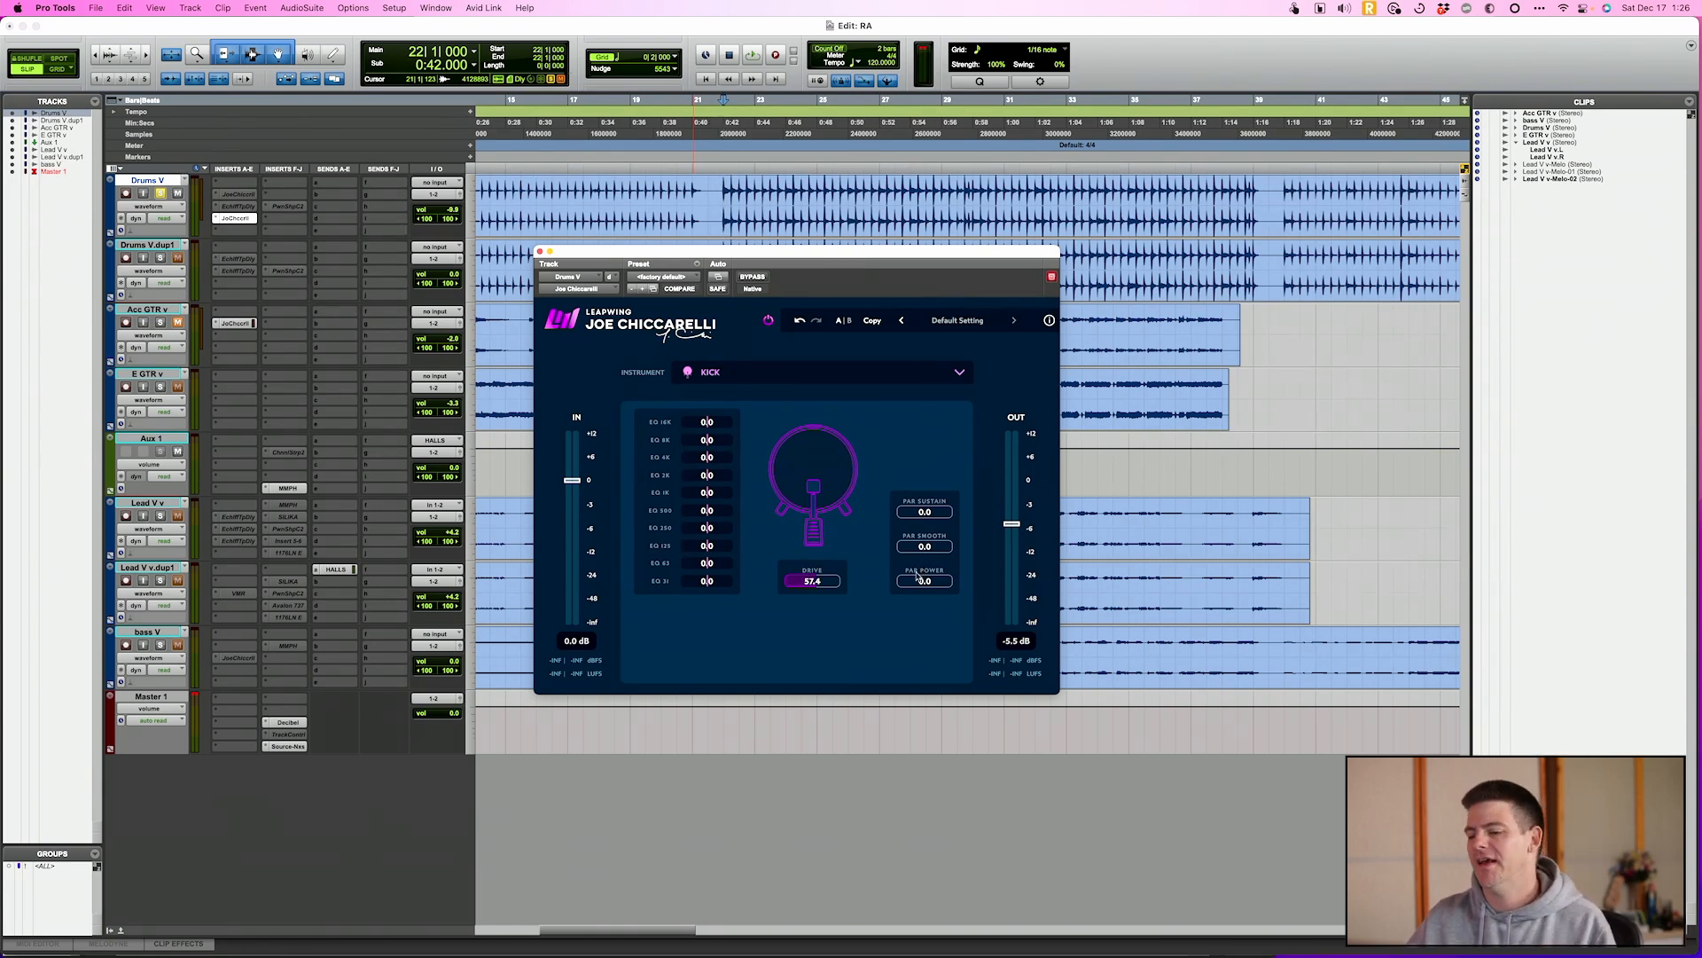
Switch the plug-in's instrument to Lead Vocal and move the plug-in to the first insert of Lead V v.dup1
click(761, 383)
click(747, 623)
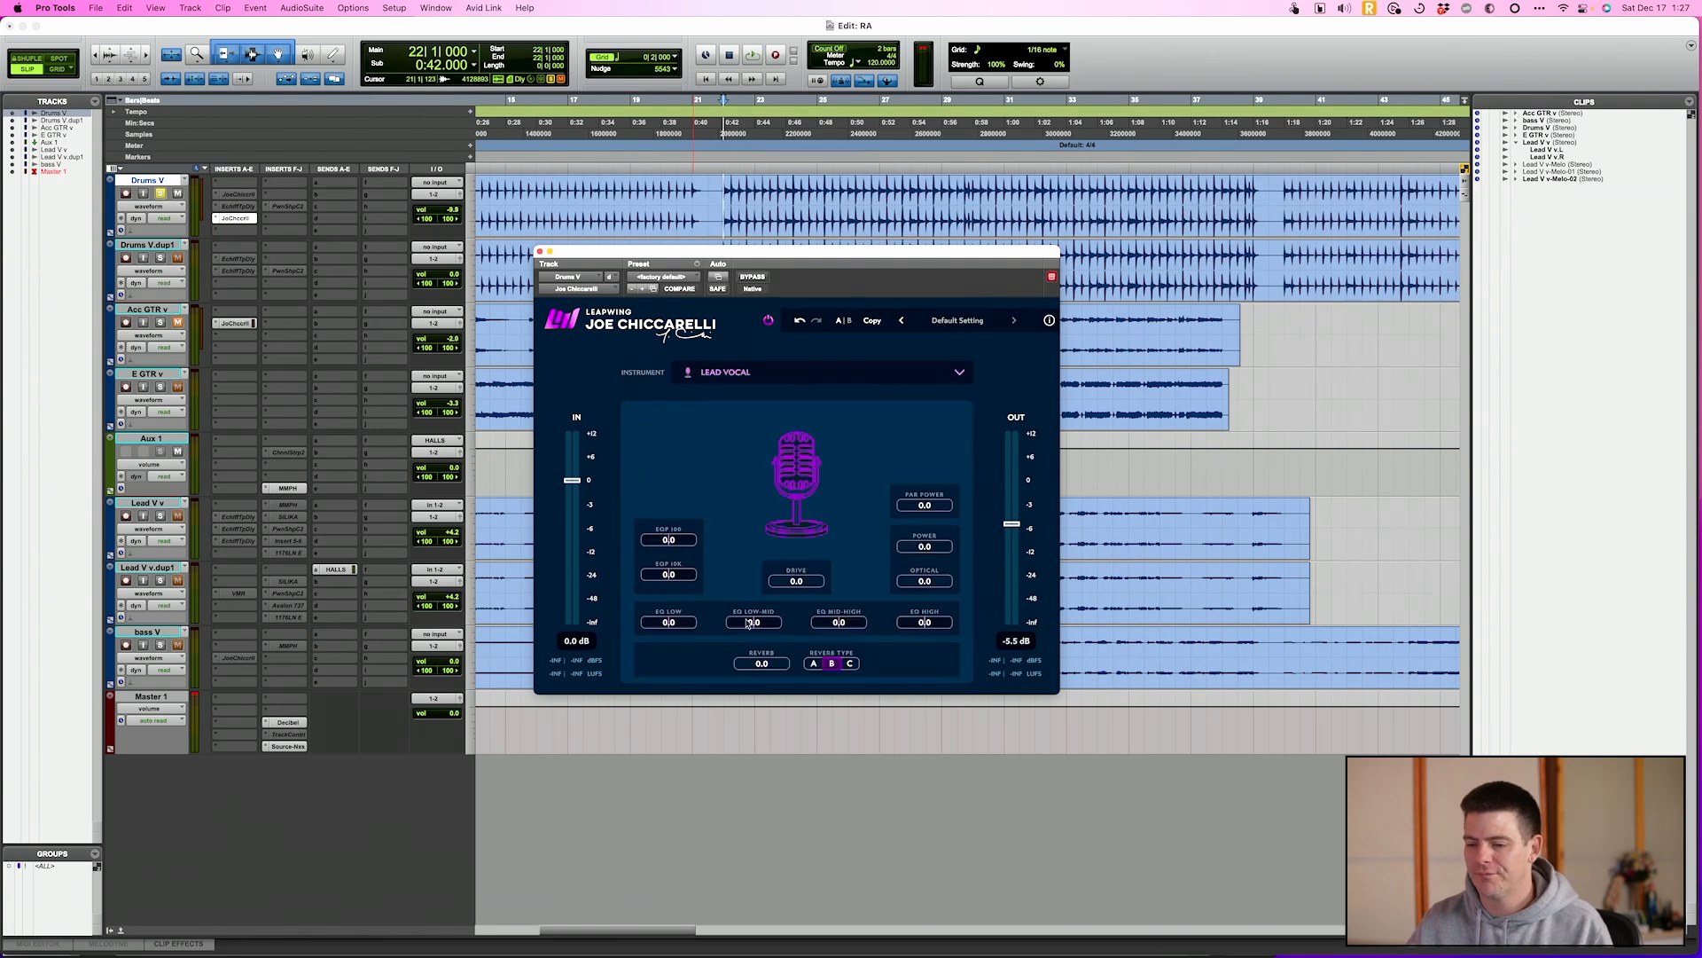
drag(251, 215, 235, 580)
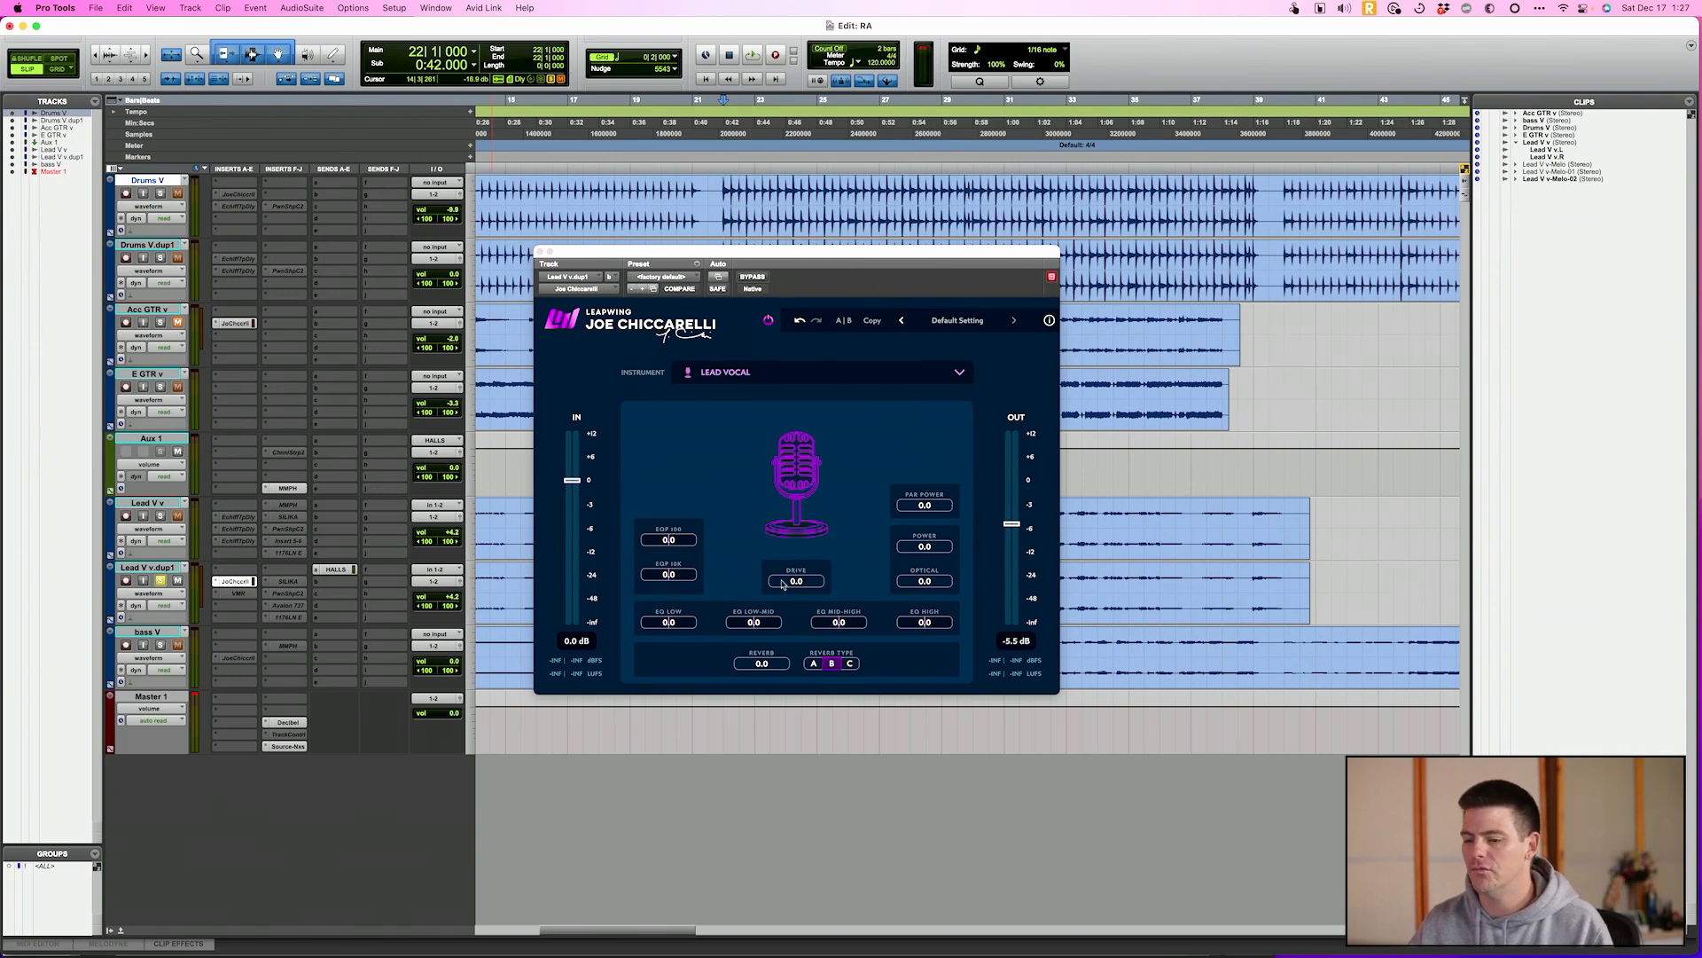
Play the vocal and set Drive to 52.7 with the output lowered to -8.4 dB
key(space)
scroll(803, 581, up, 10)
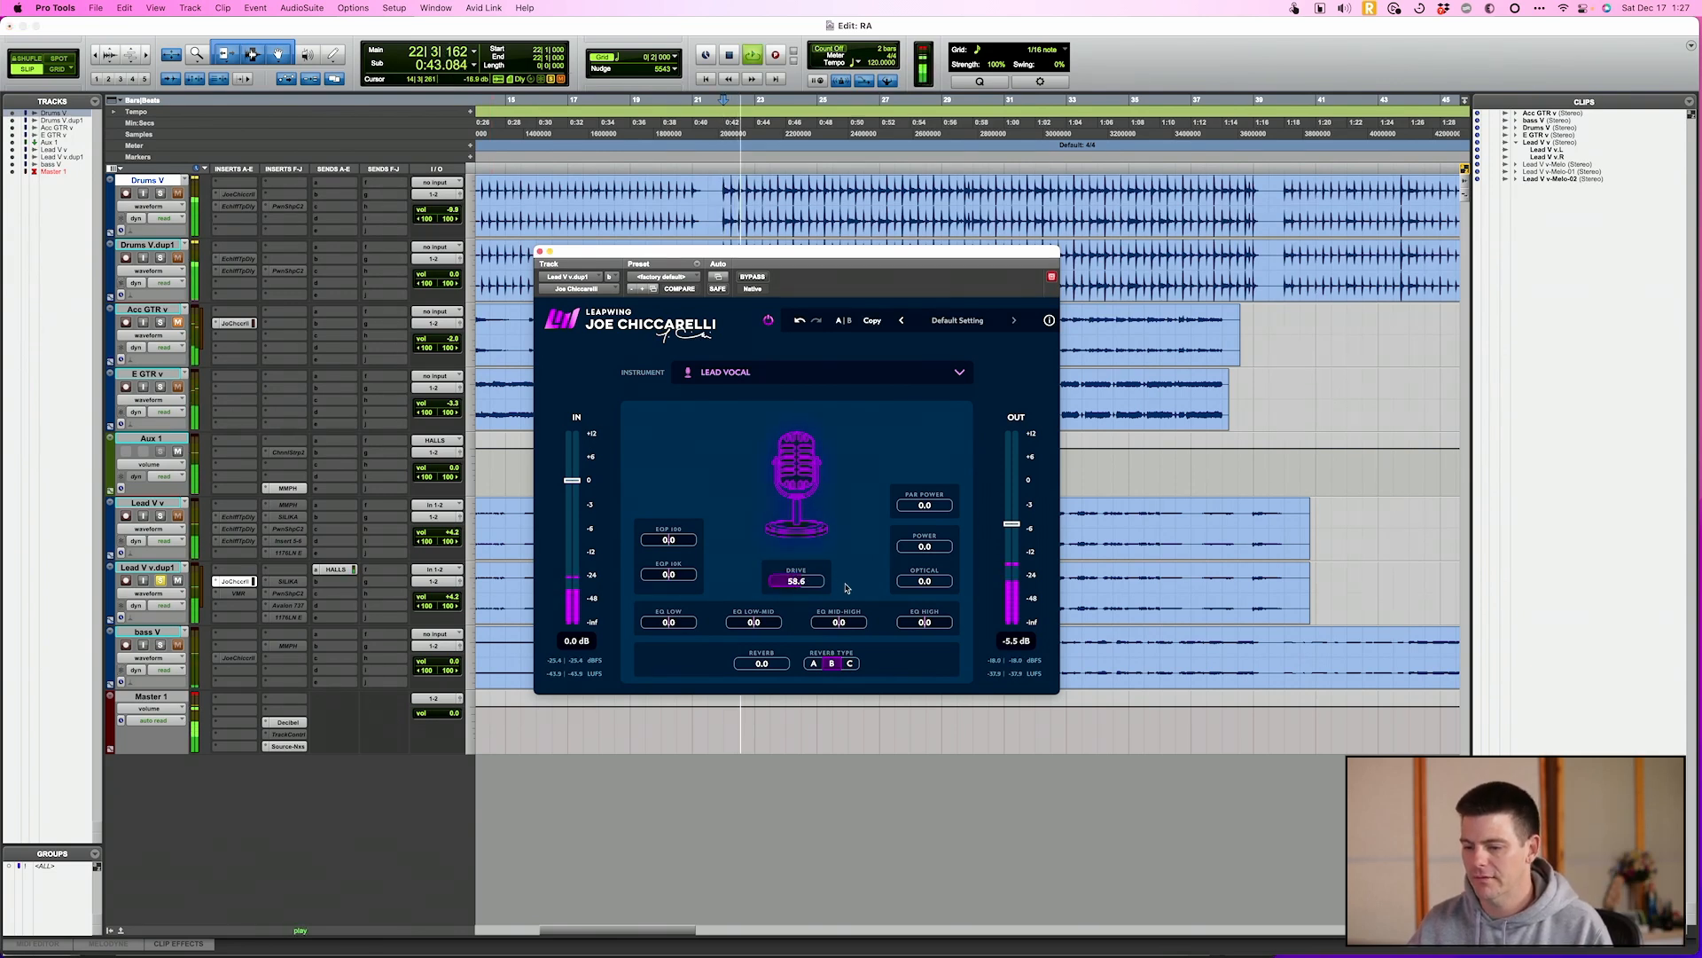
scroll(803, 580, down, 1)
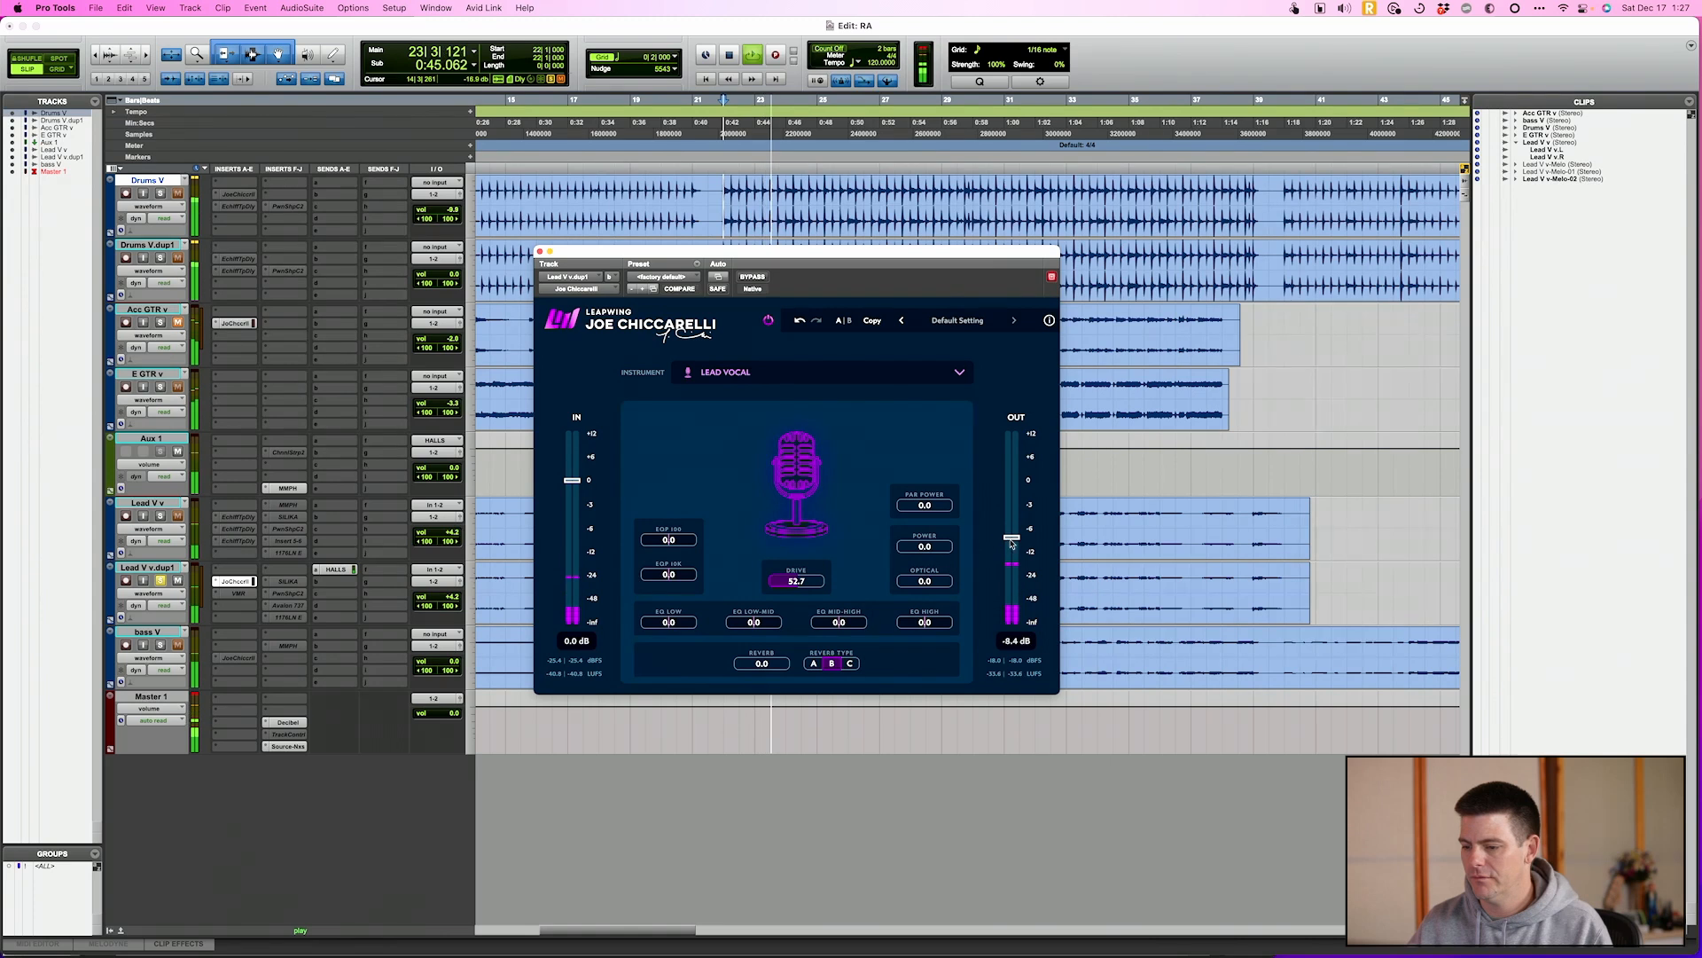
Apply Optical 62.6, Power 16.6, Par Power 66.9, second EQP band 55.5, EQ Low 1.8, EQ Mid-High -2.2, Reverb 30.0 and output -16.4 dB to the vocal
drag(928, 582, 1006, 568)
drag(925, 504, 970, 510)
drag(678, 574, 694, 627)
drag(824, 626, 781, 665)
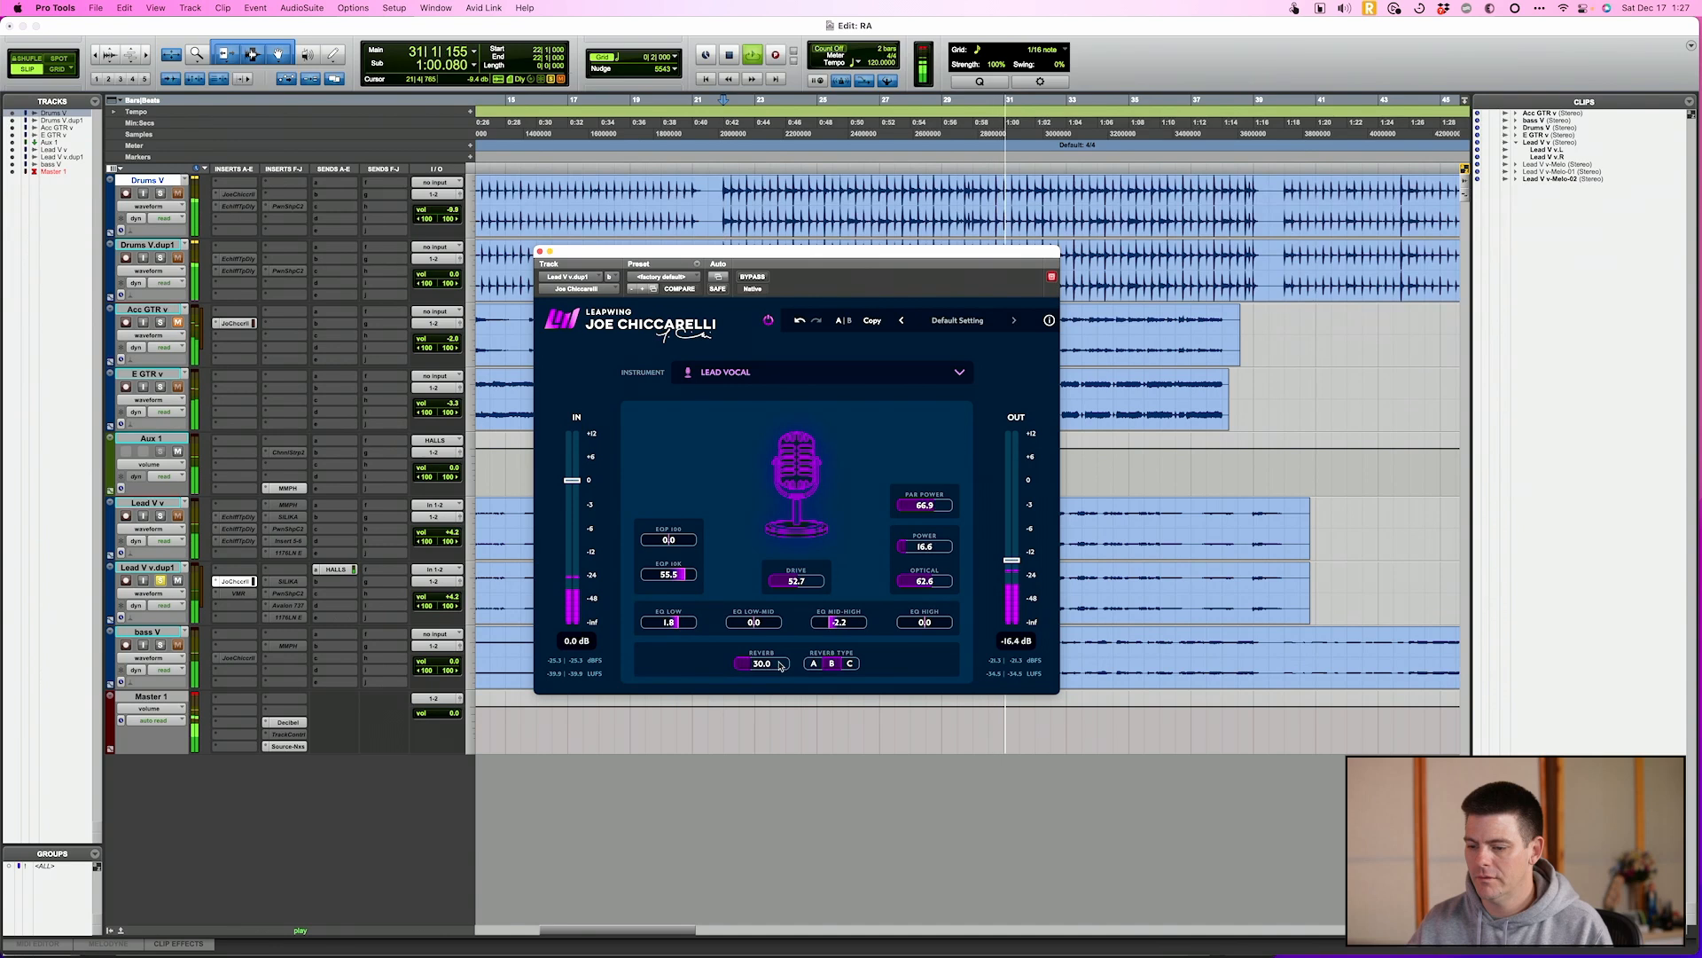
Compare the Lead V v.dup1 vocal with the Joe Chiccarelli processing bypassed and active
click(752, 277)
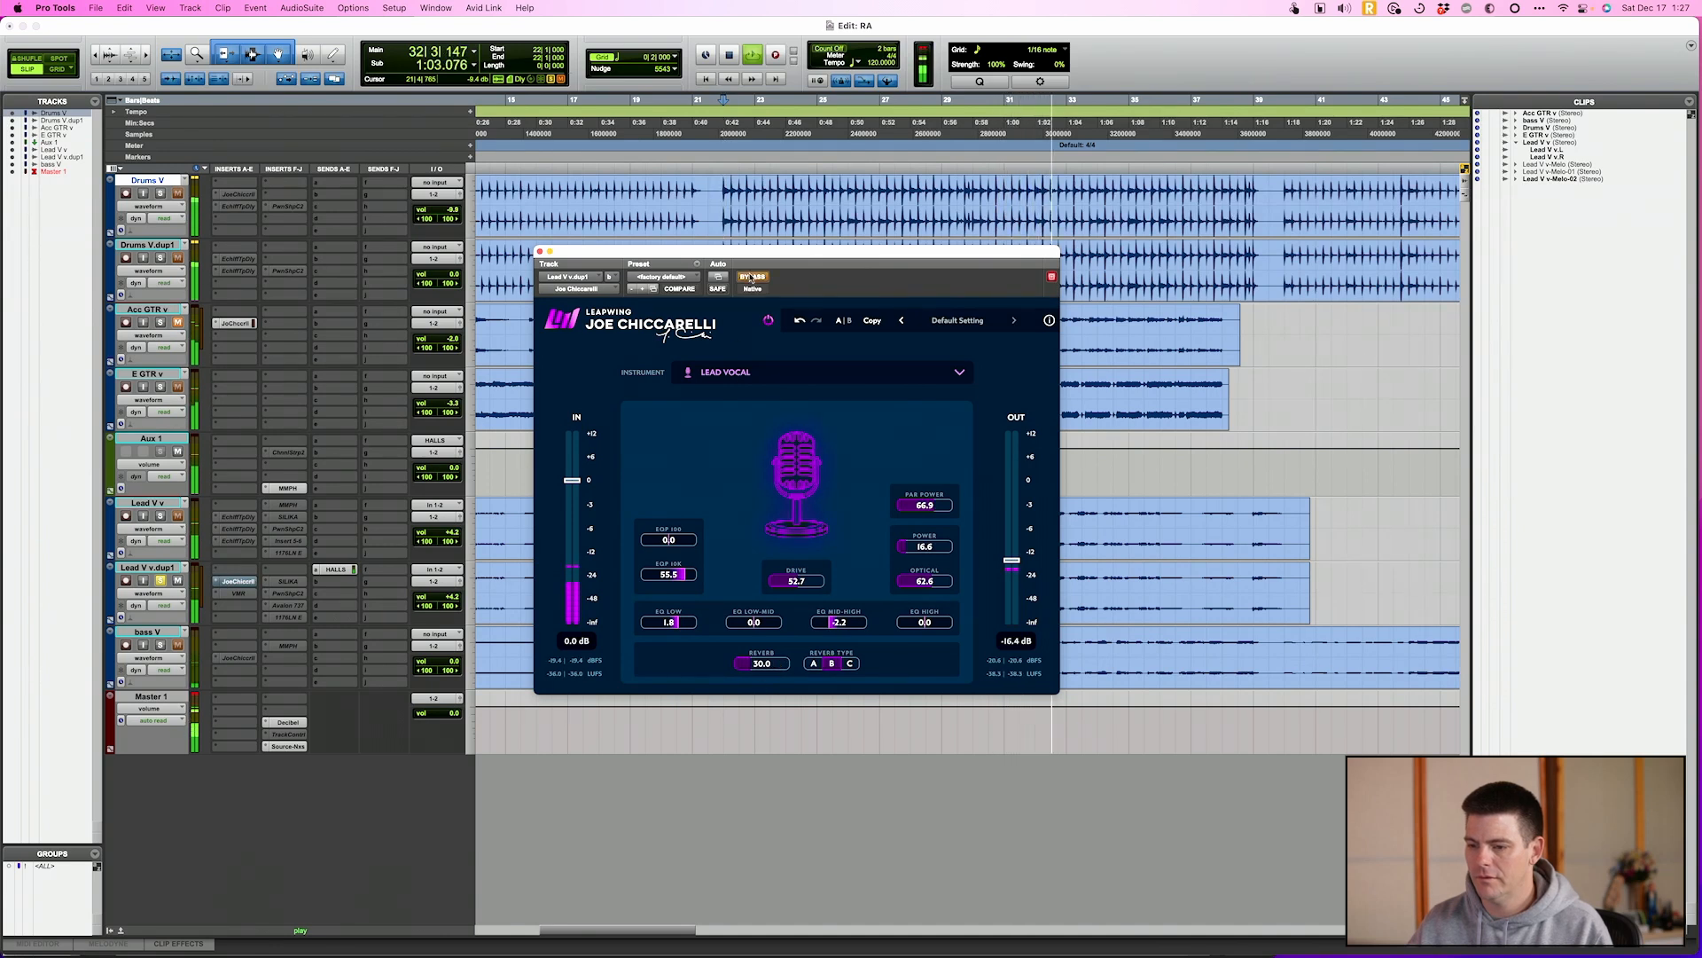
click(752, 278)
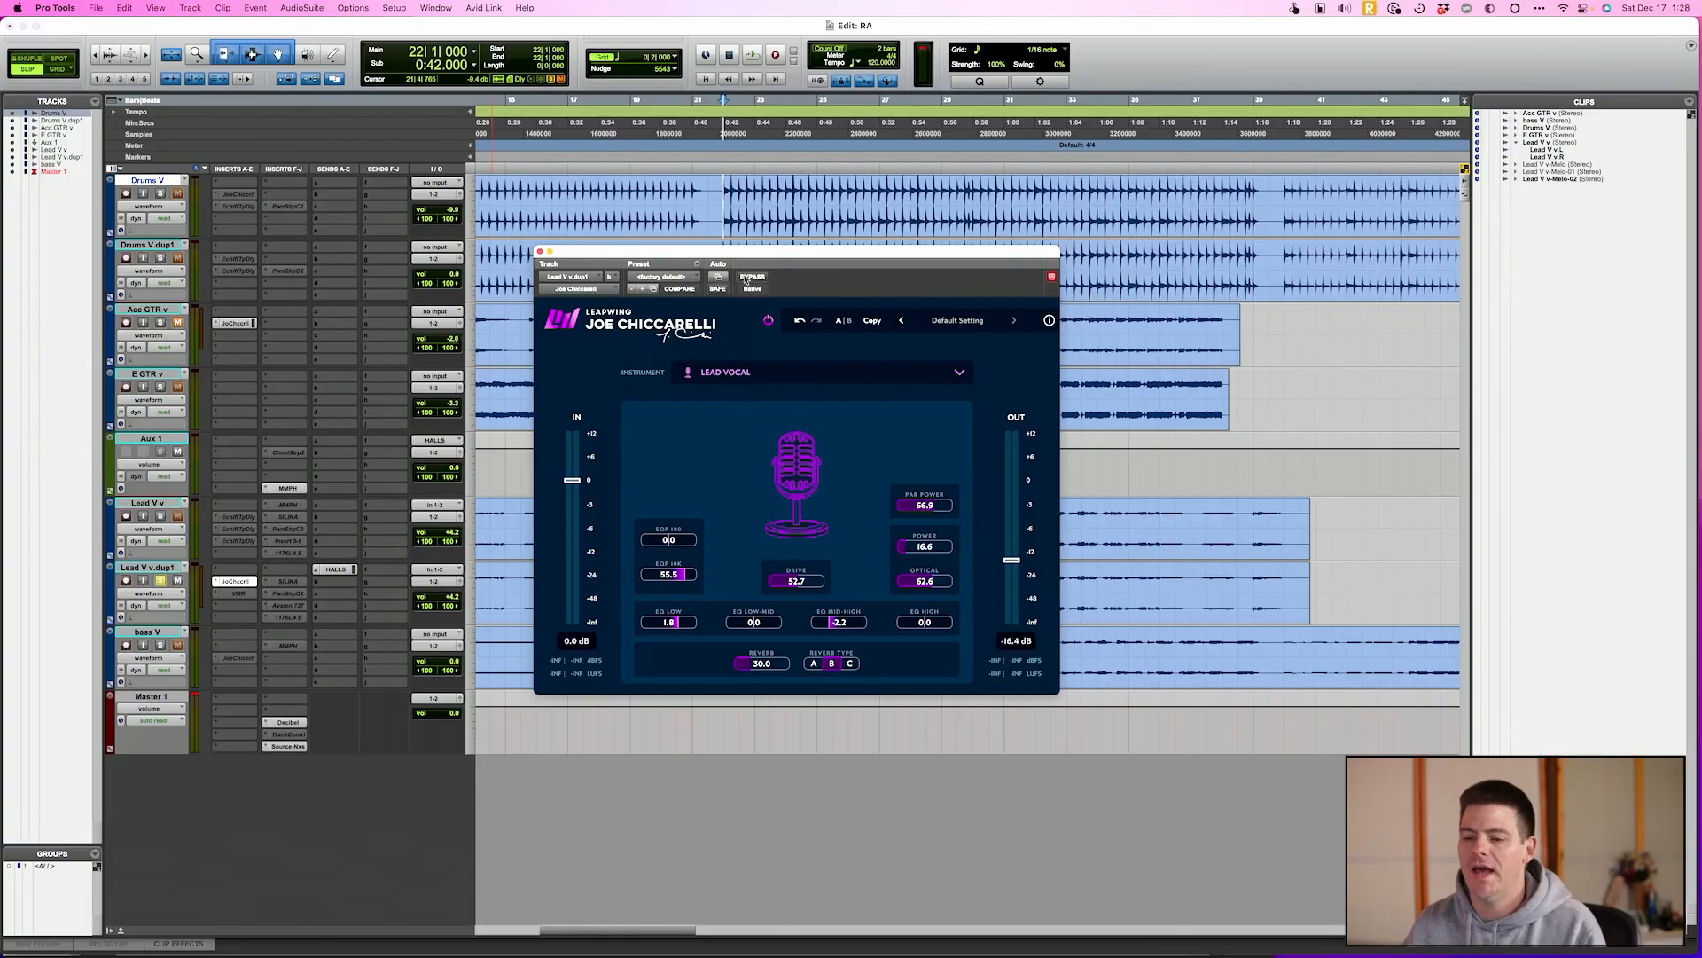
Show the available instruments in the Joe Chiccarelli plug-in and choose Drum Overhead
click(718, 371)
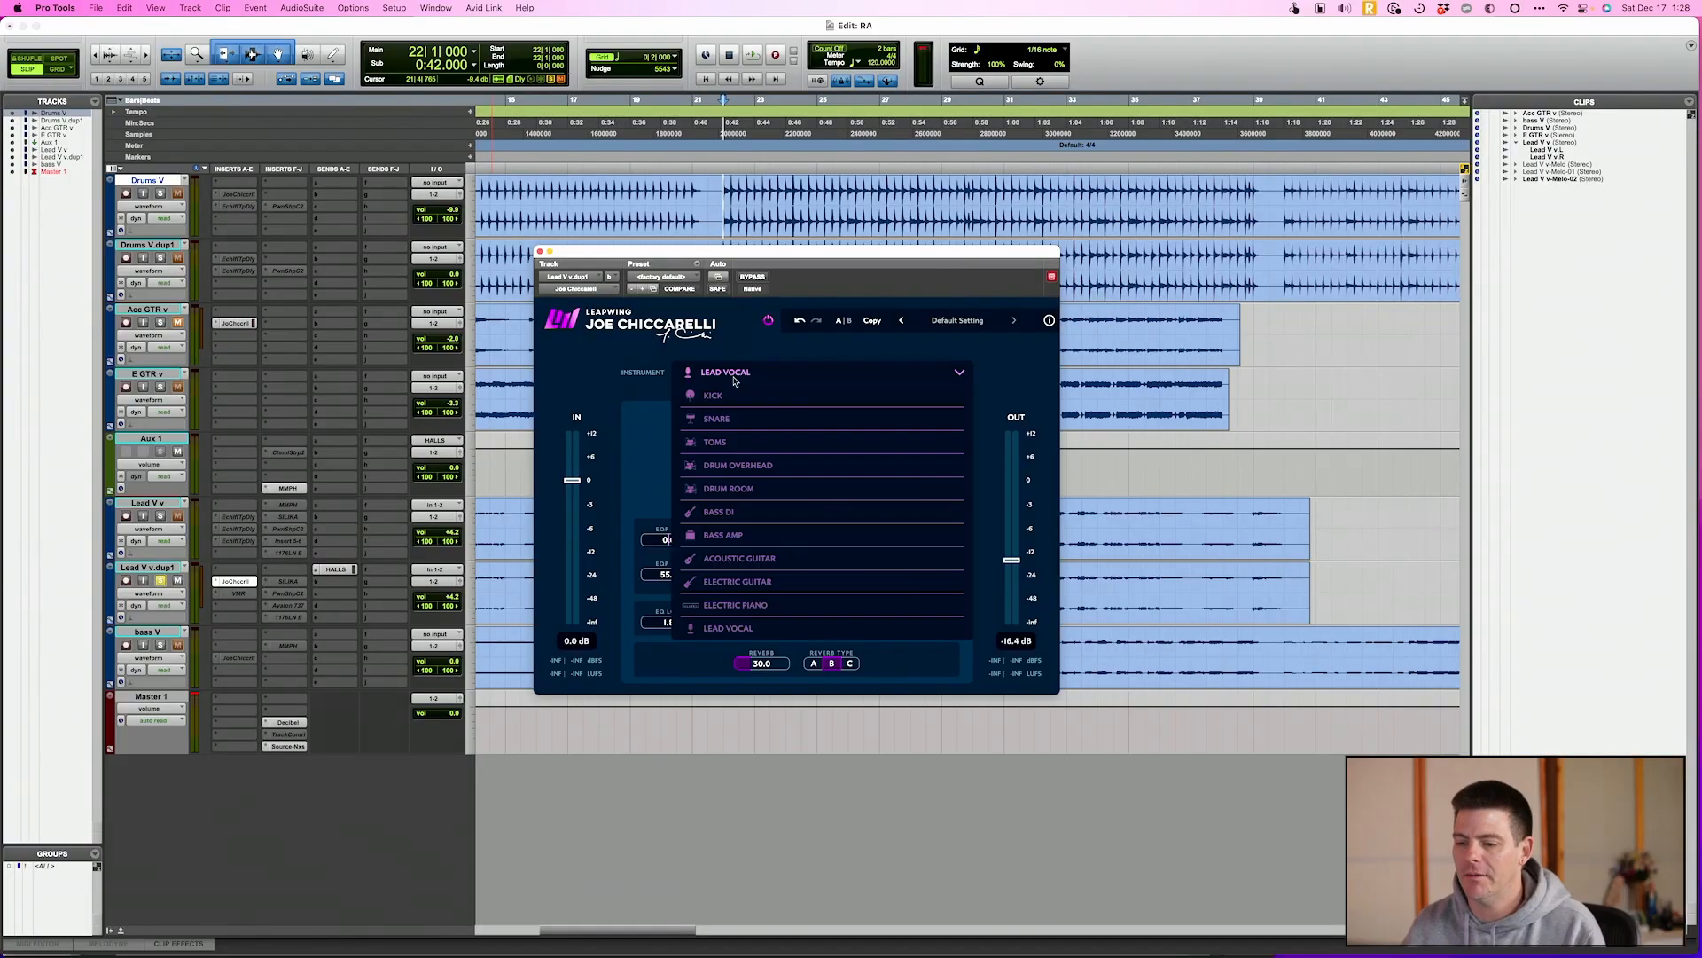
click(738, 464)
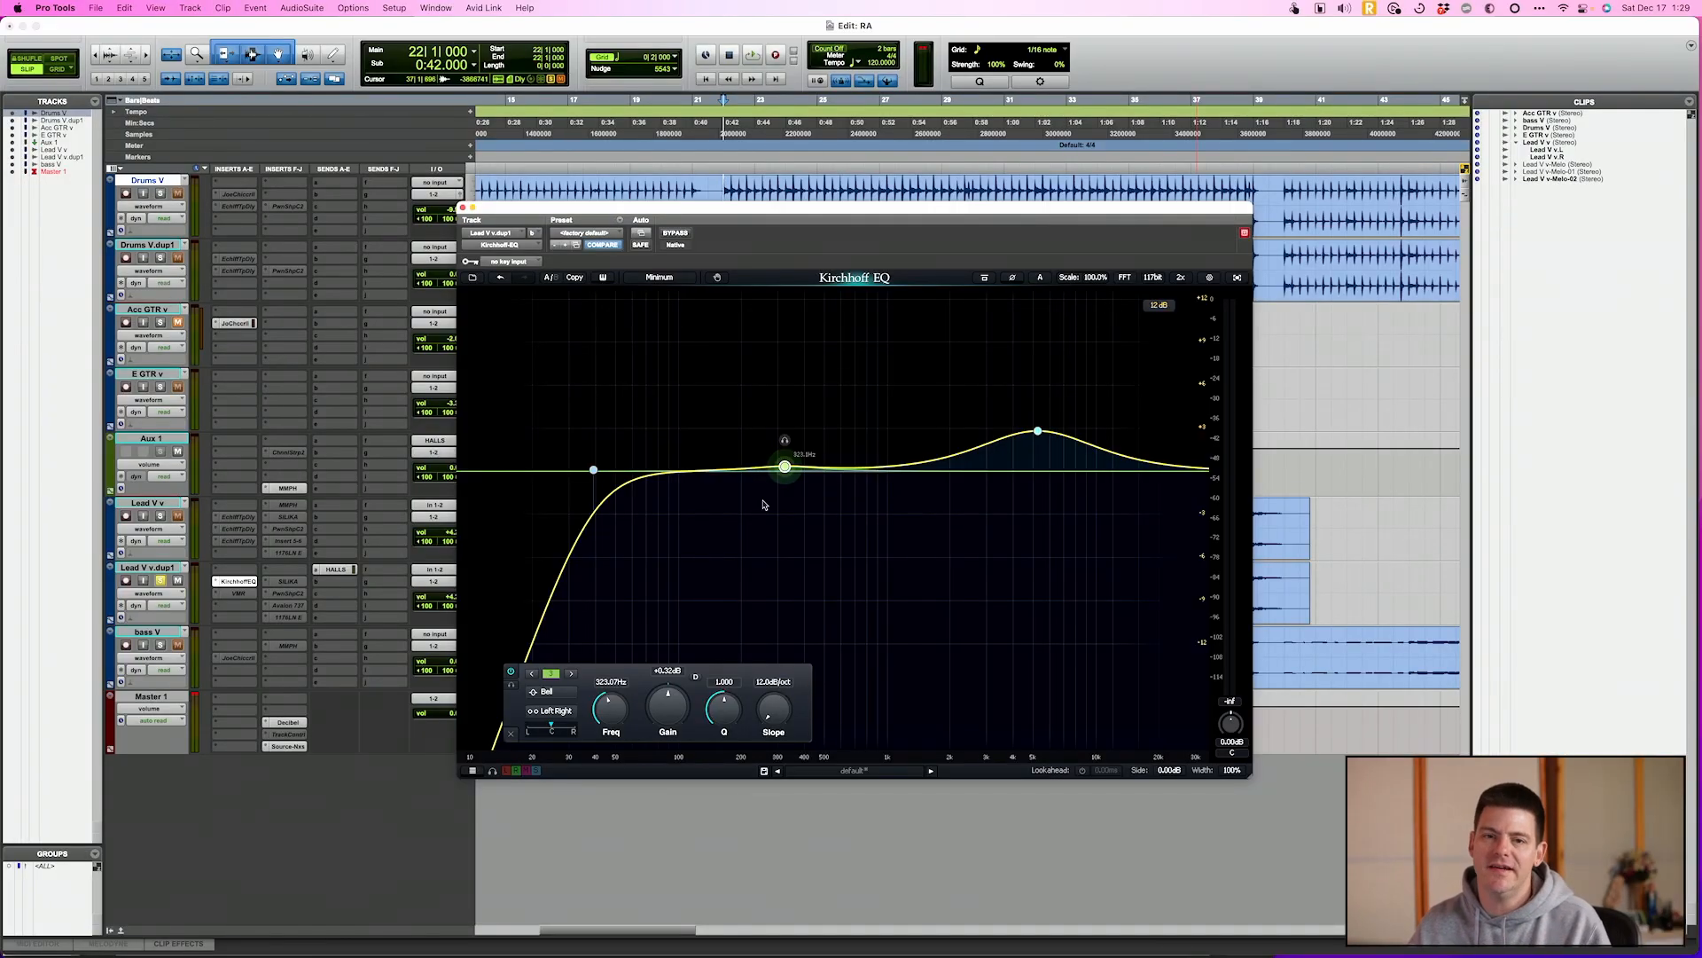
Lower the 323 Hz bell band's gain to +0.19 dB in Kirchhoff EQ and open the band's dynamic controls
drag(793, 470, 785, 471)
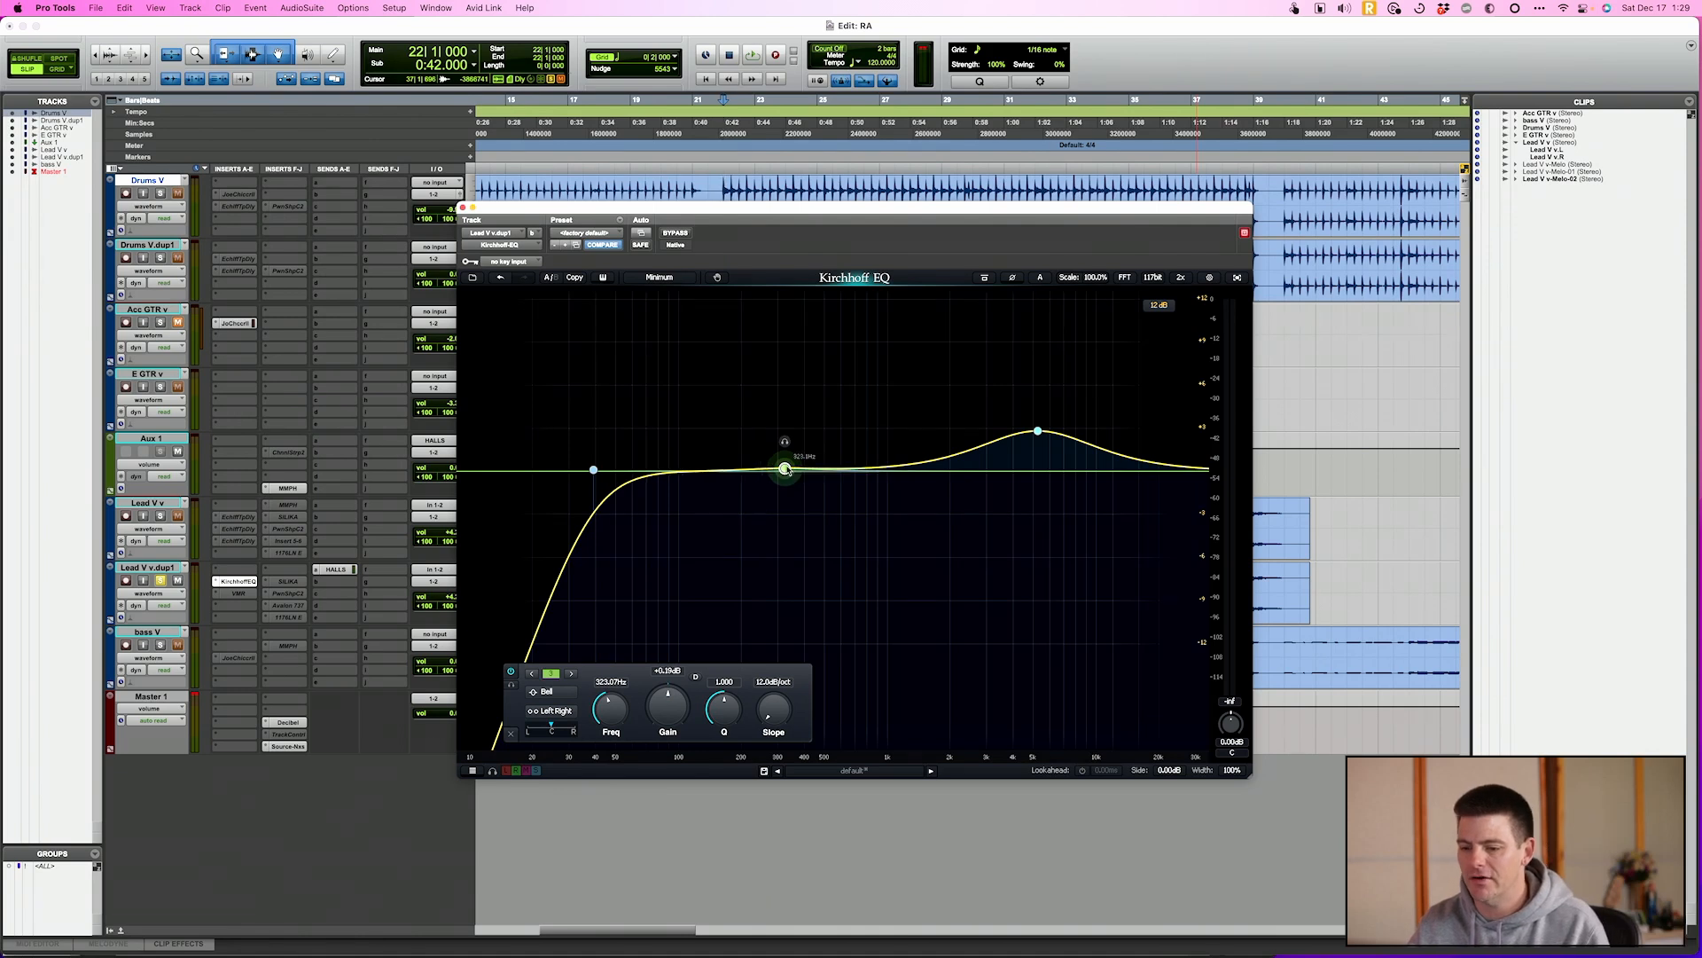
click(696, 677)
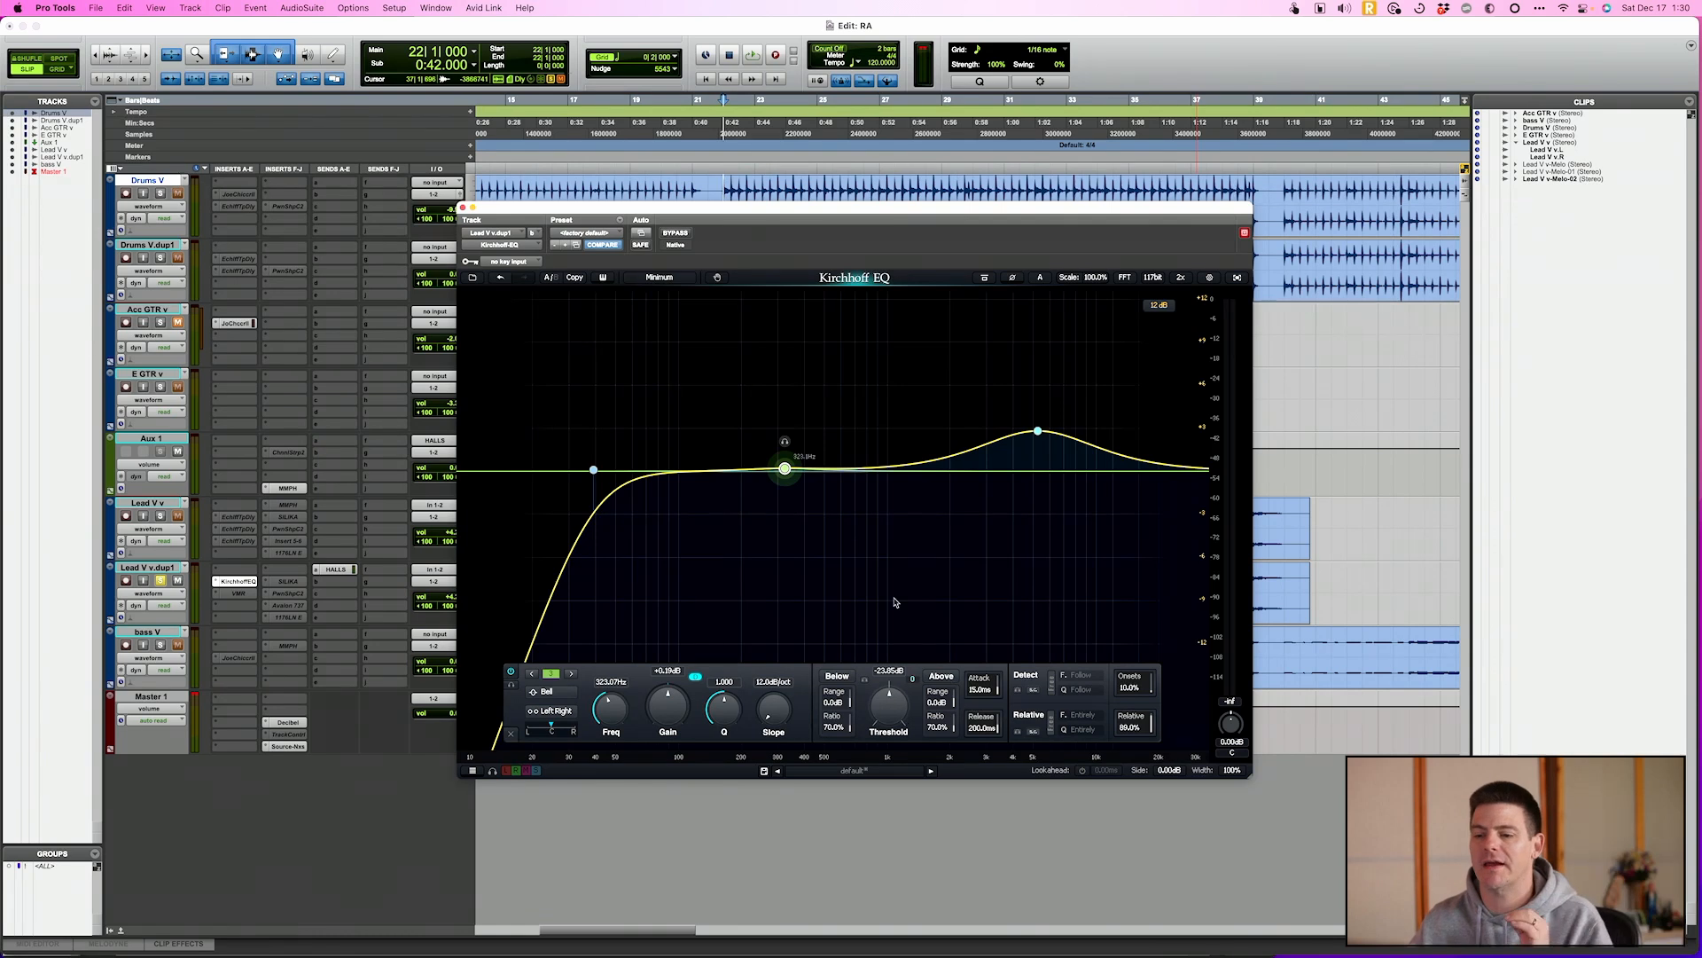
Set the phase mode of Kirchhoff EQ on the Lead V v.dup1 track to Mix
click(663, 278)
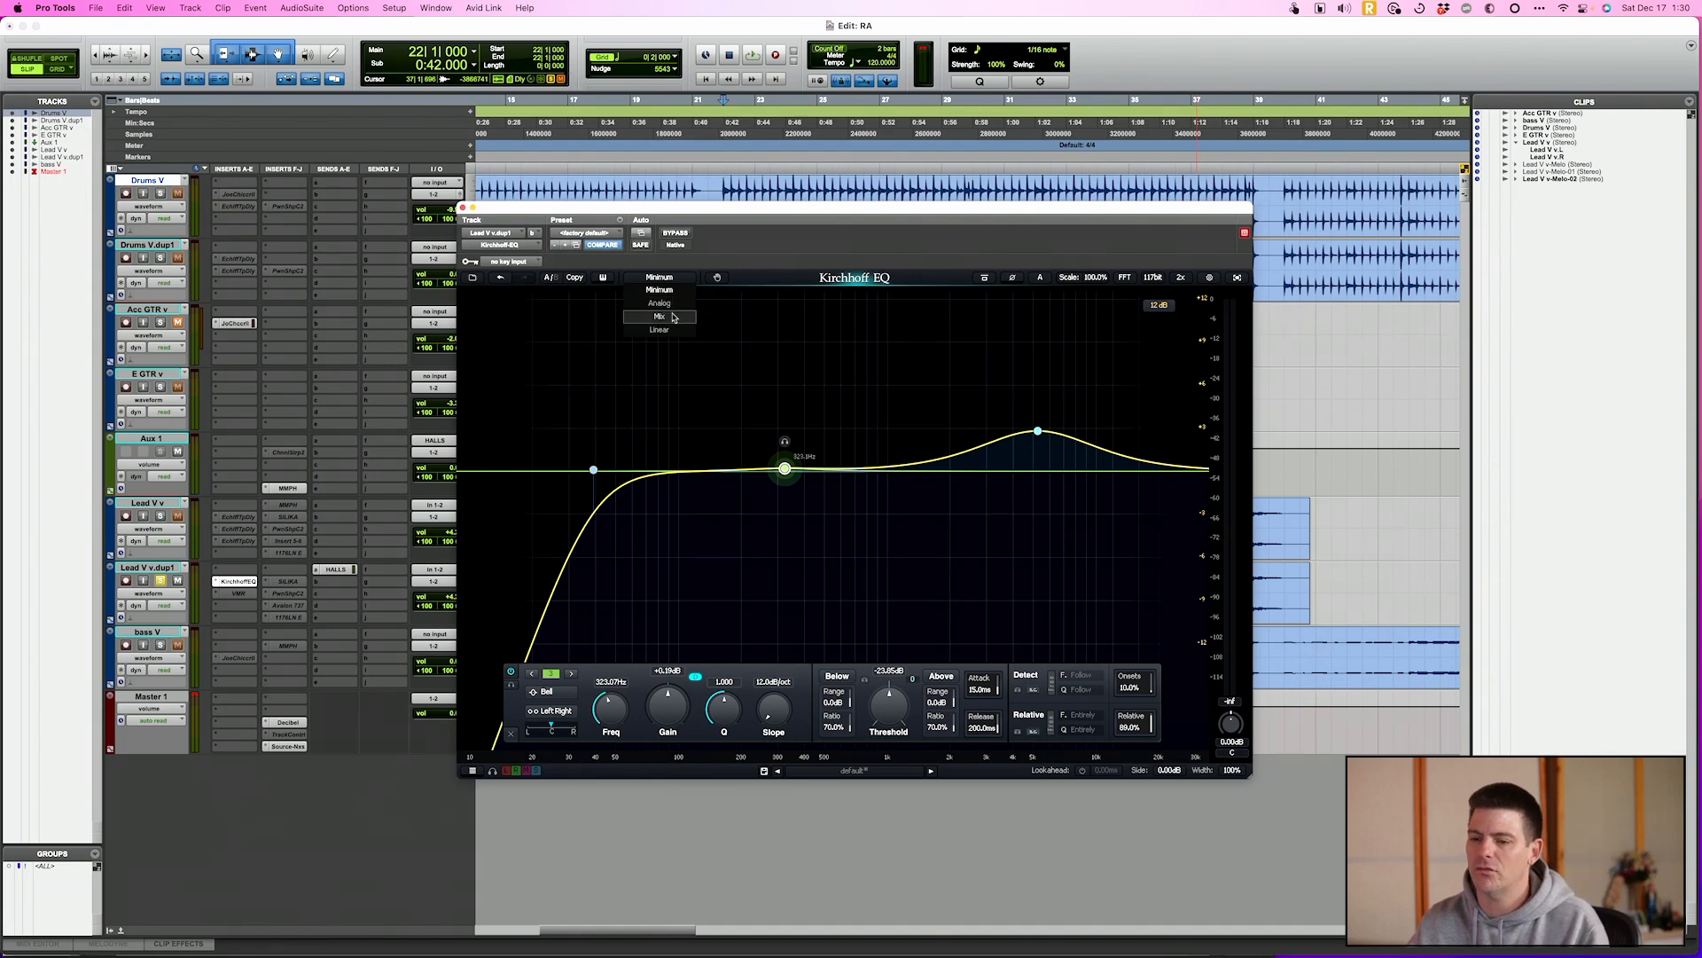
click(673, 316)
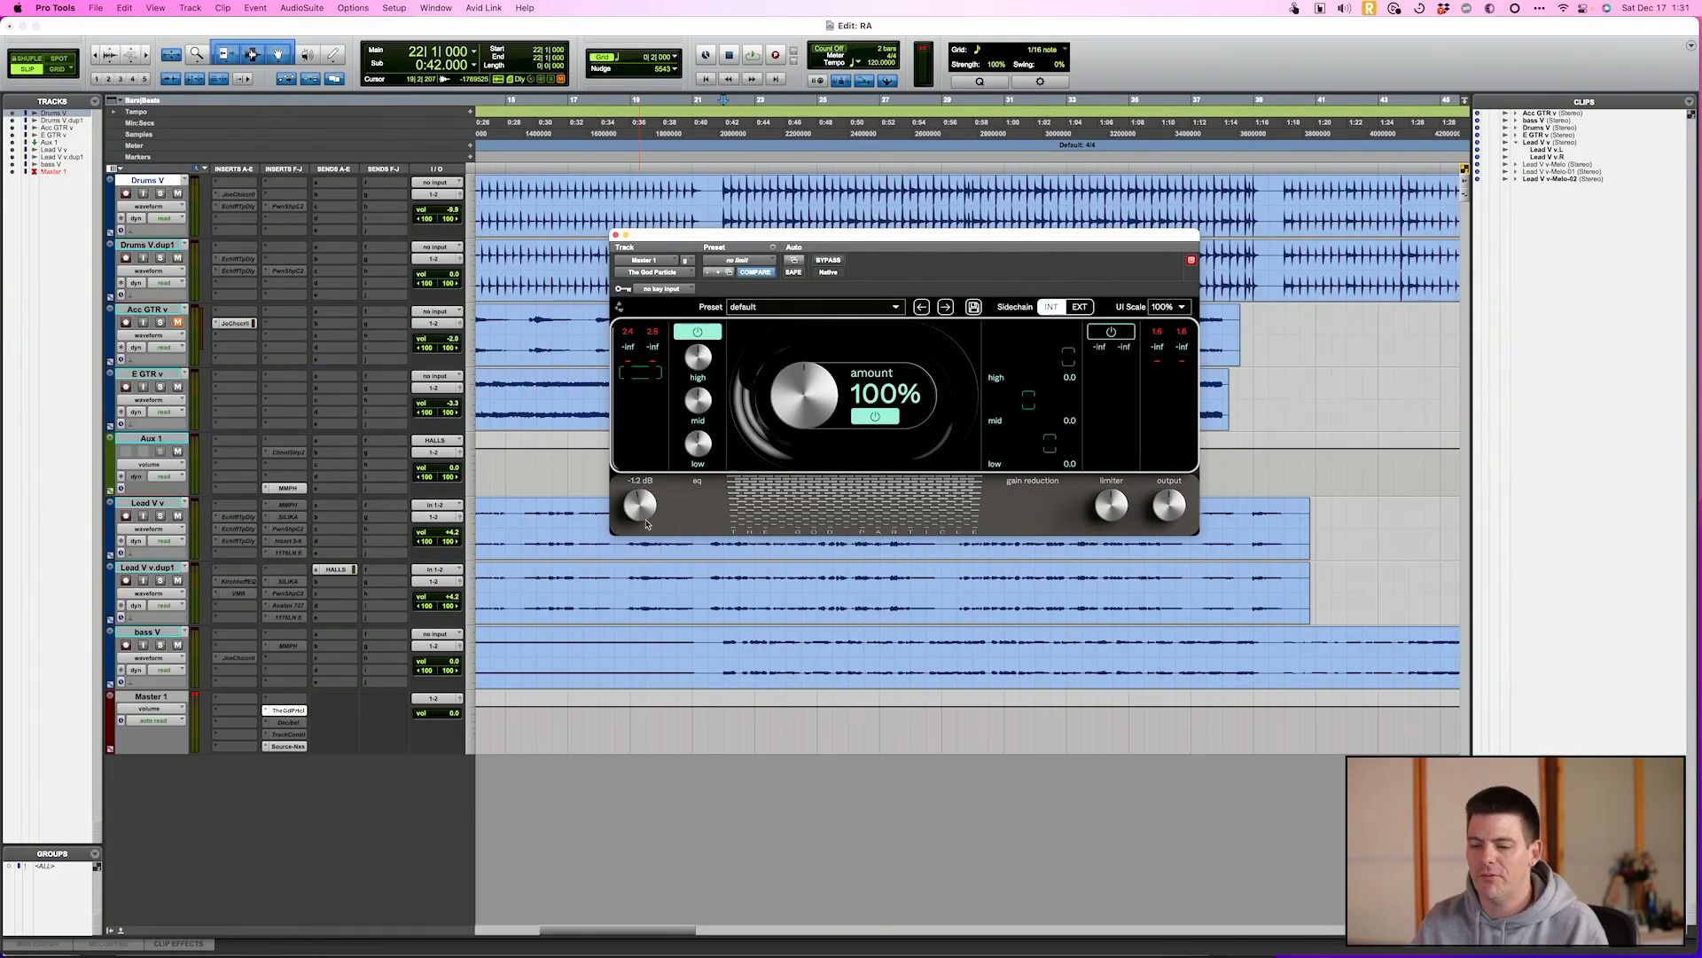
Lower The God Particle's amount on Master 1 to 63% and reset it to 100%
drag(646, 524, 650, 520)
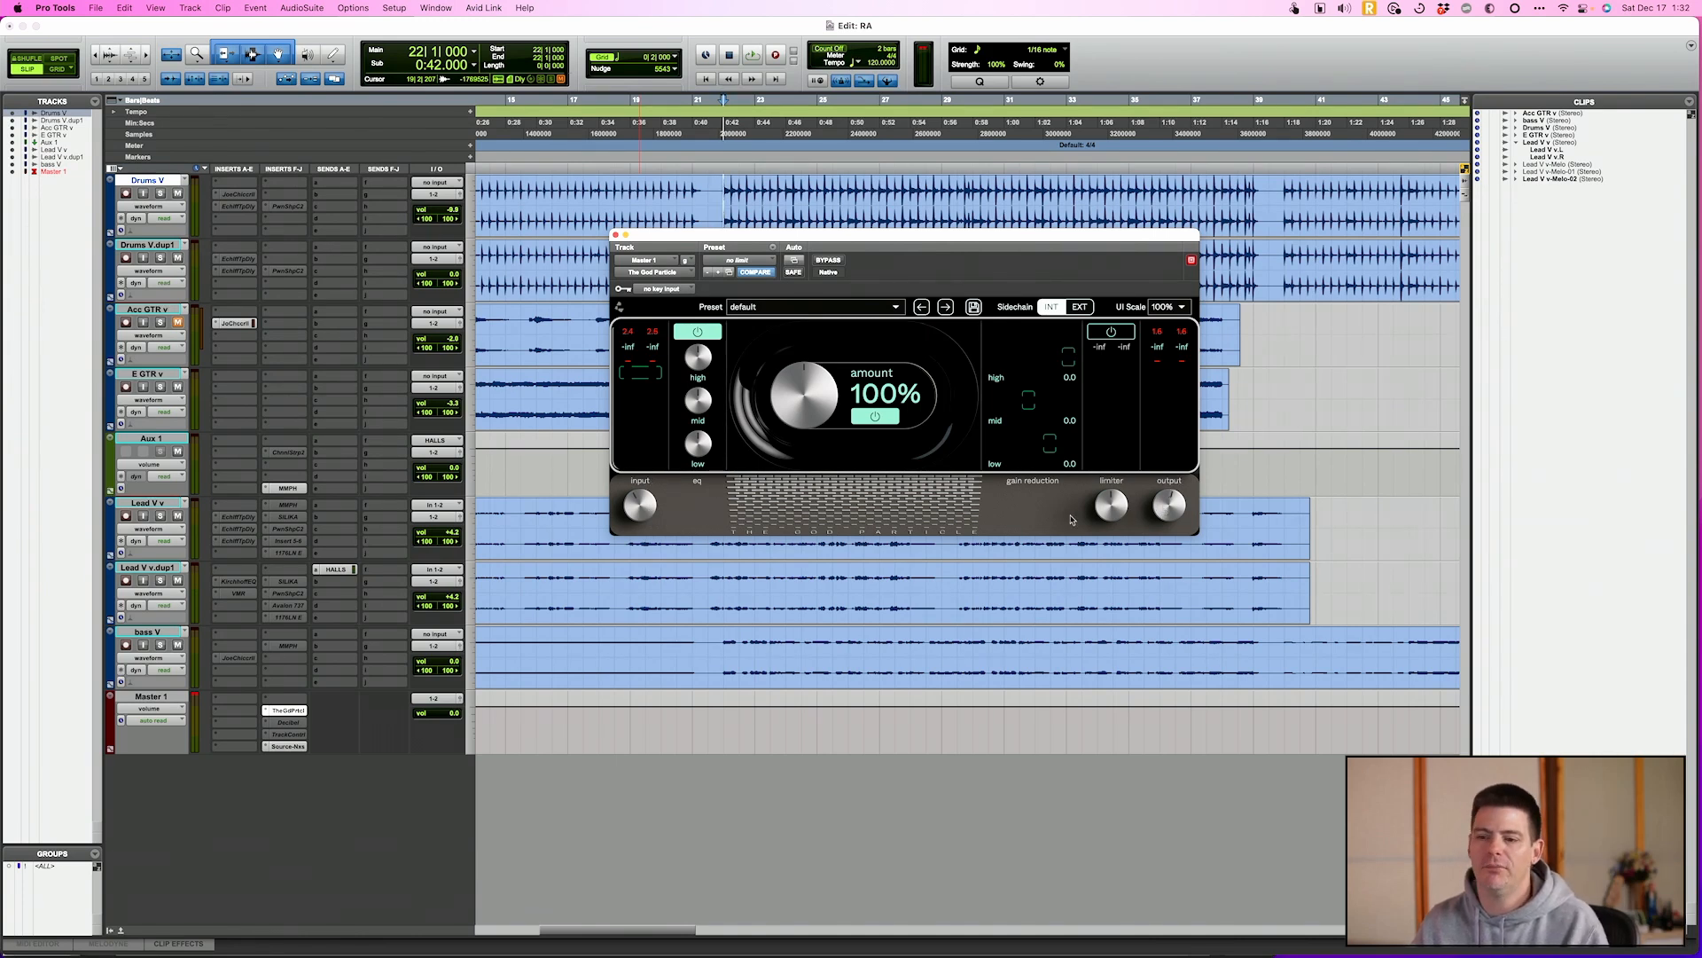
drag(815, 412, 817, 438)
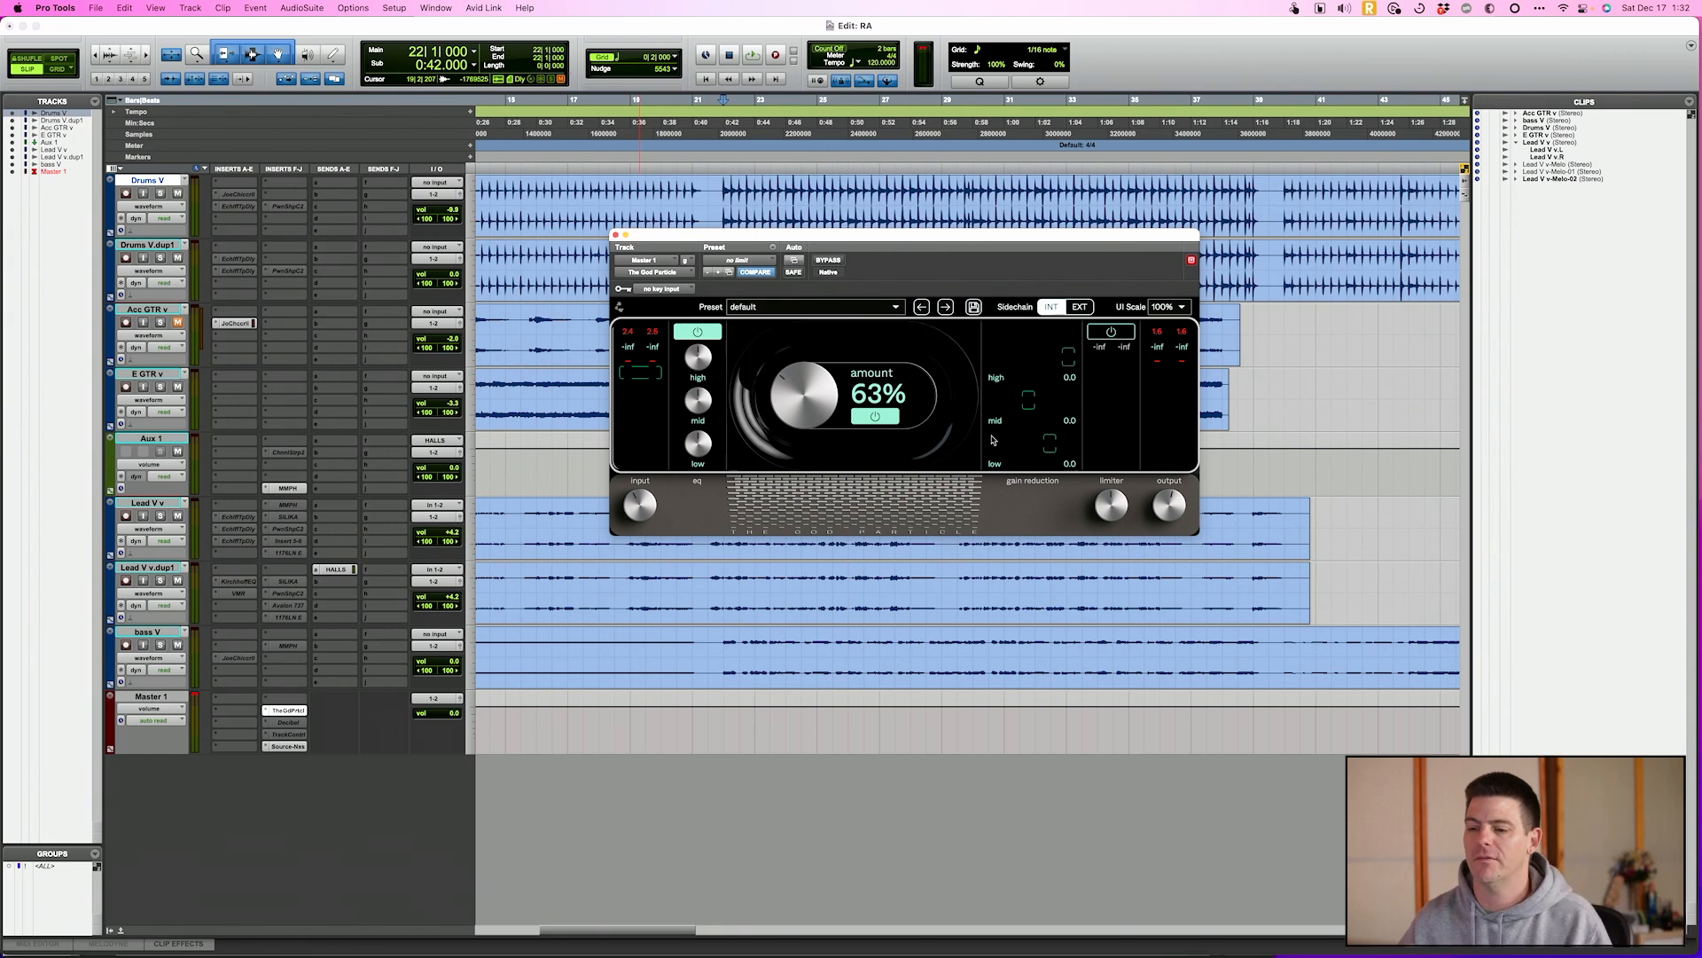
alt+click(830, 397)
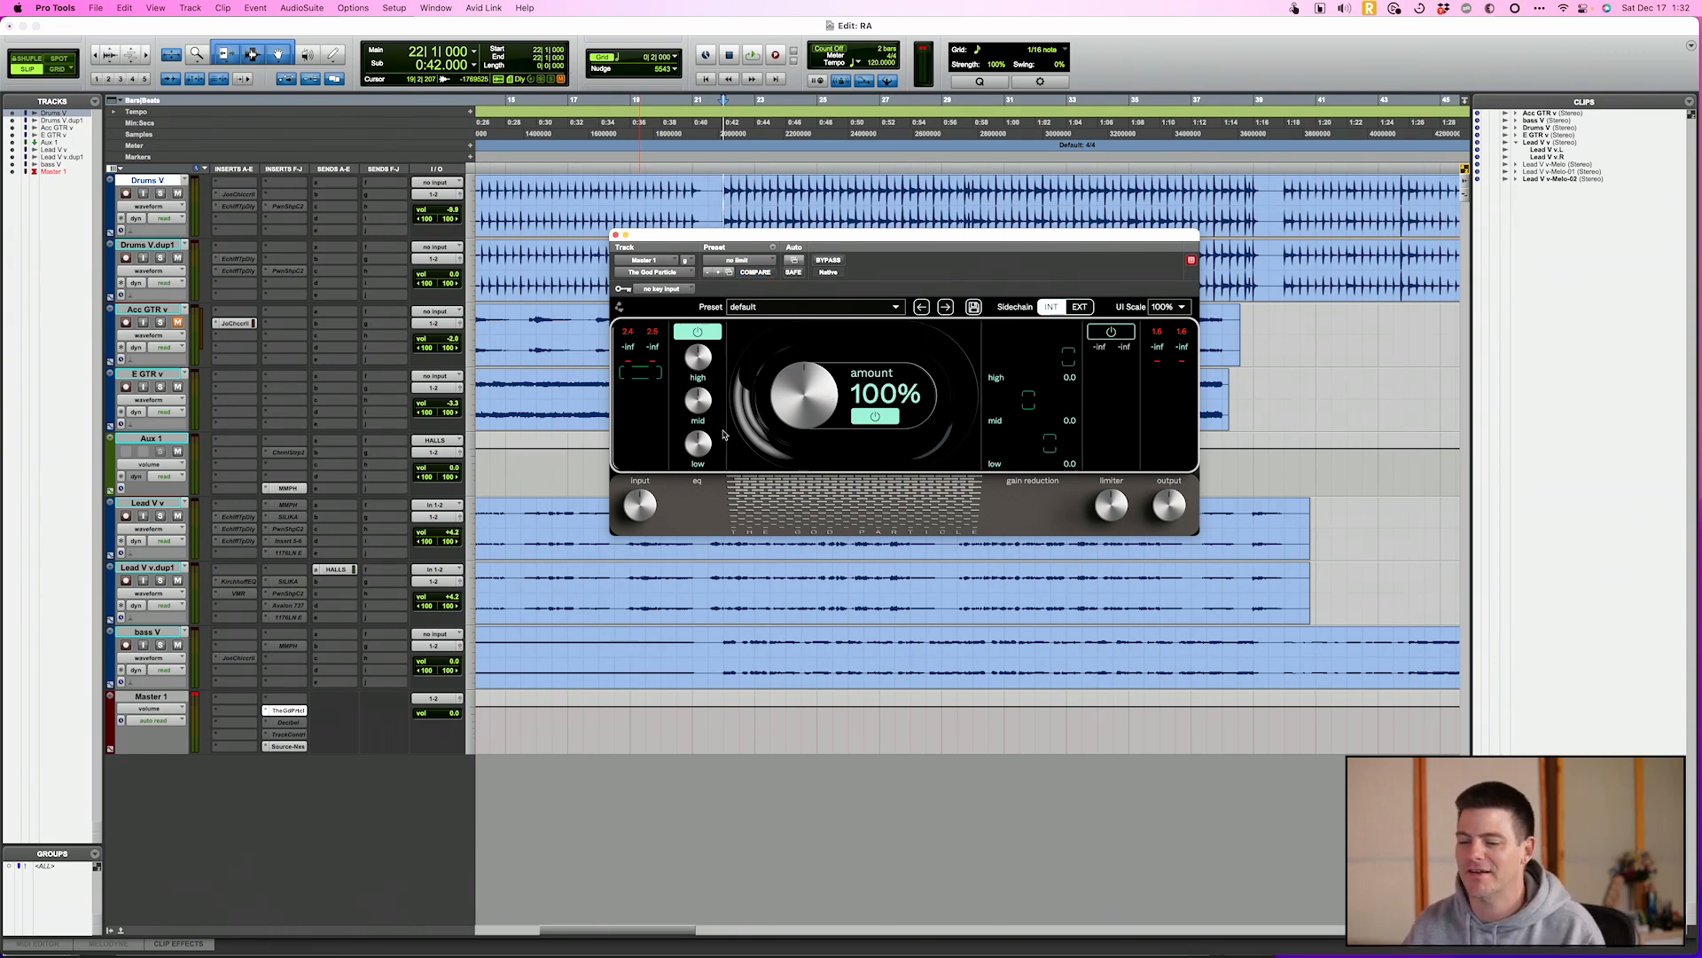
Play the mix through The God Particle and set its input to -1.7 dB and output to -1.6 dB
mouse_move(687, 409)
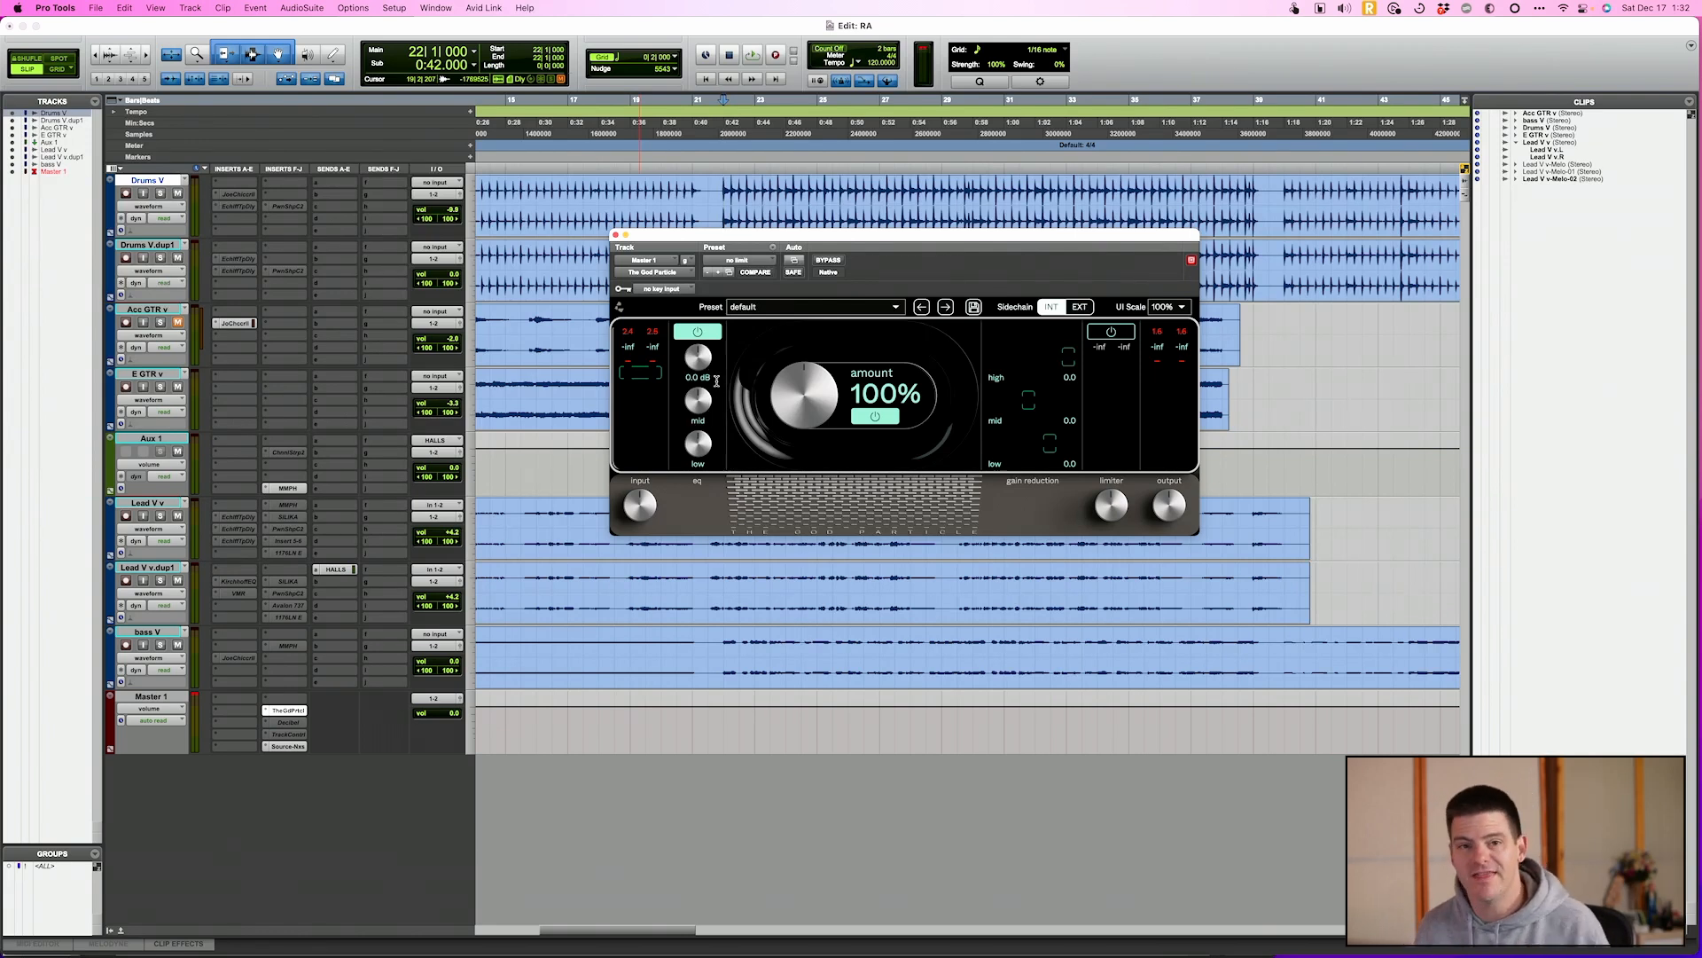
drag(782, 289, 800, 345)
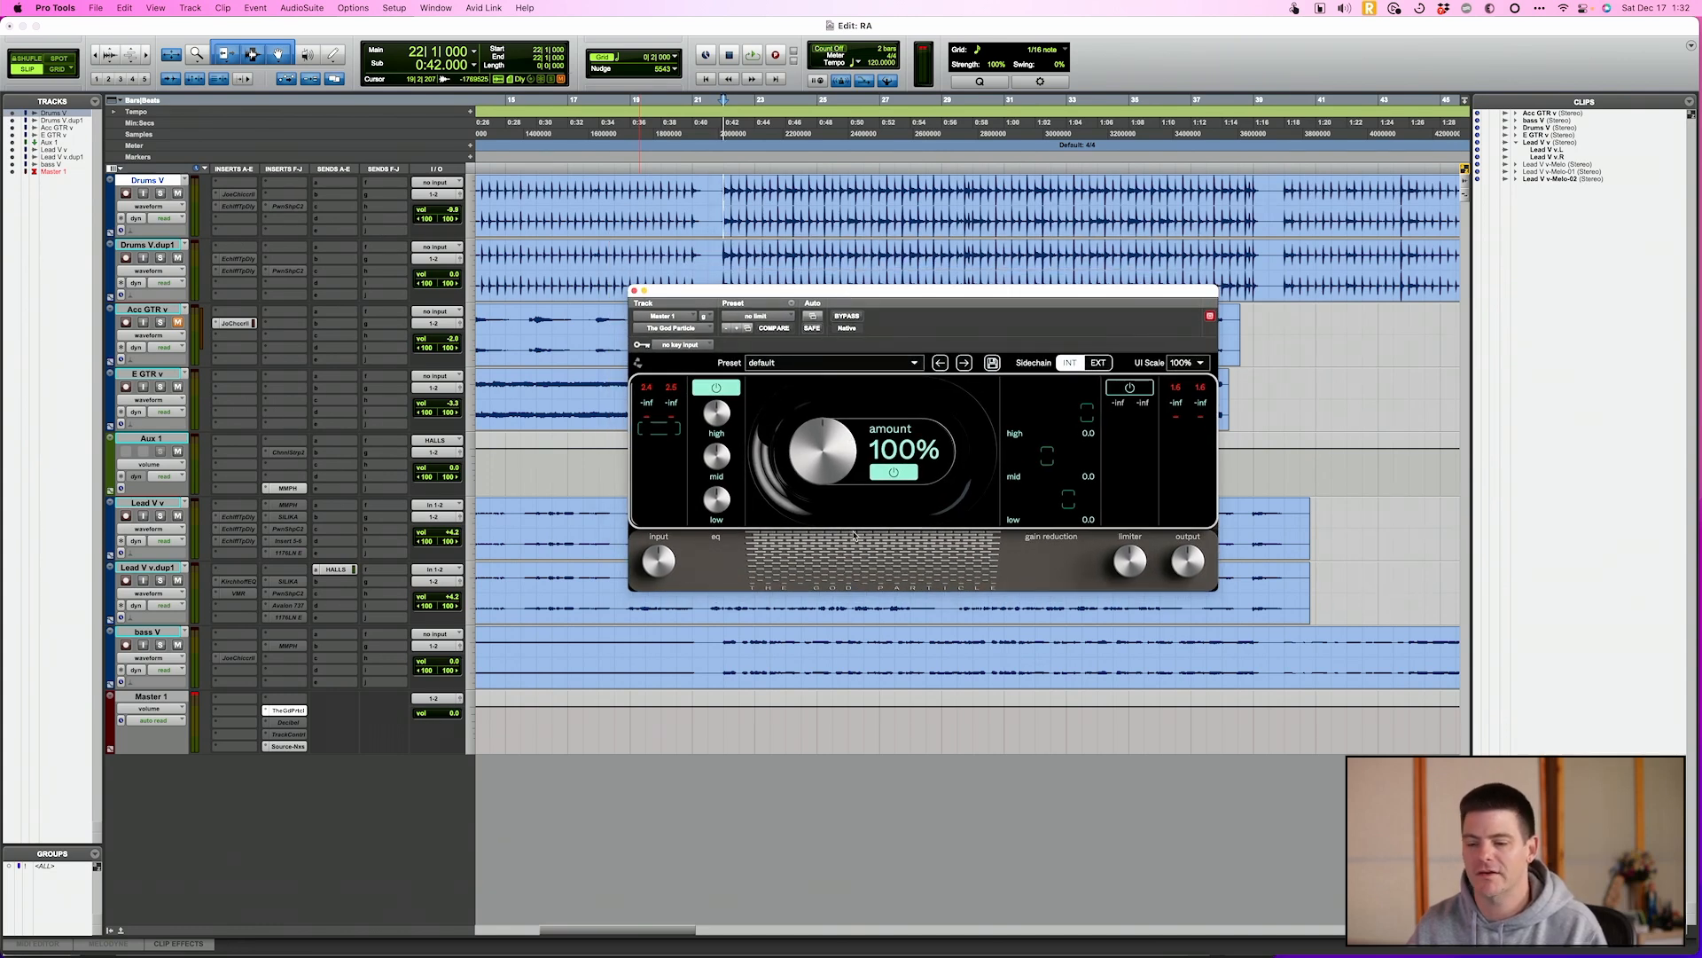
key(space)
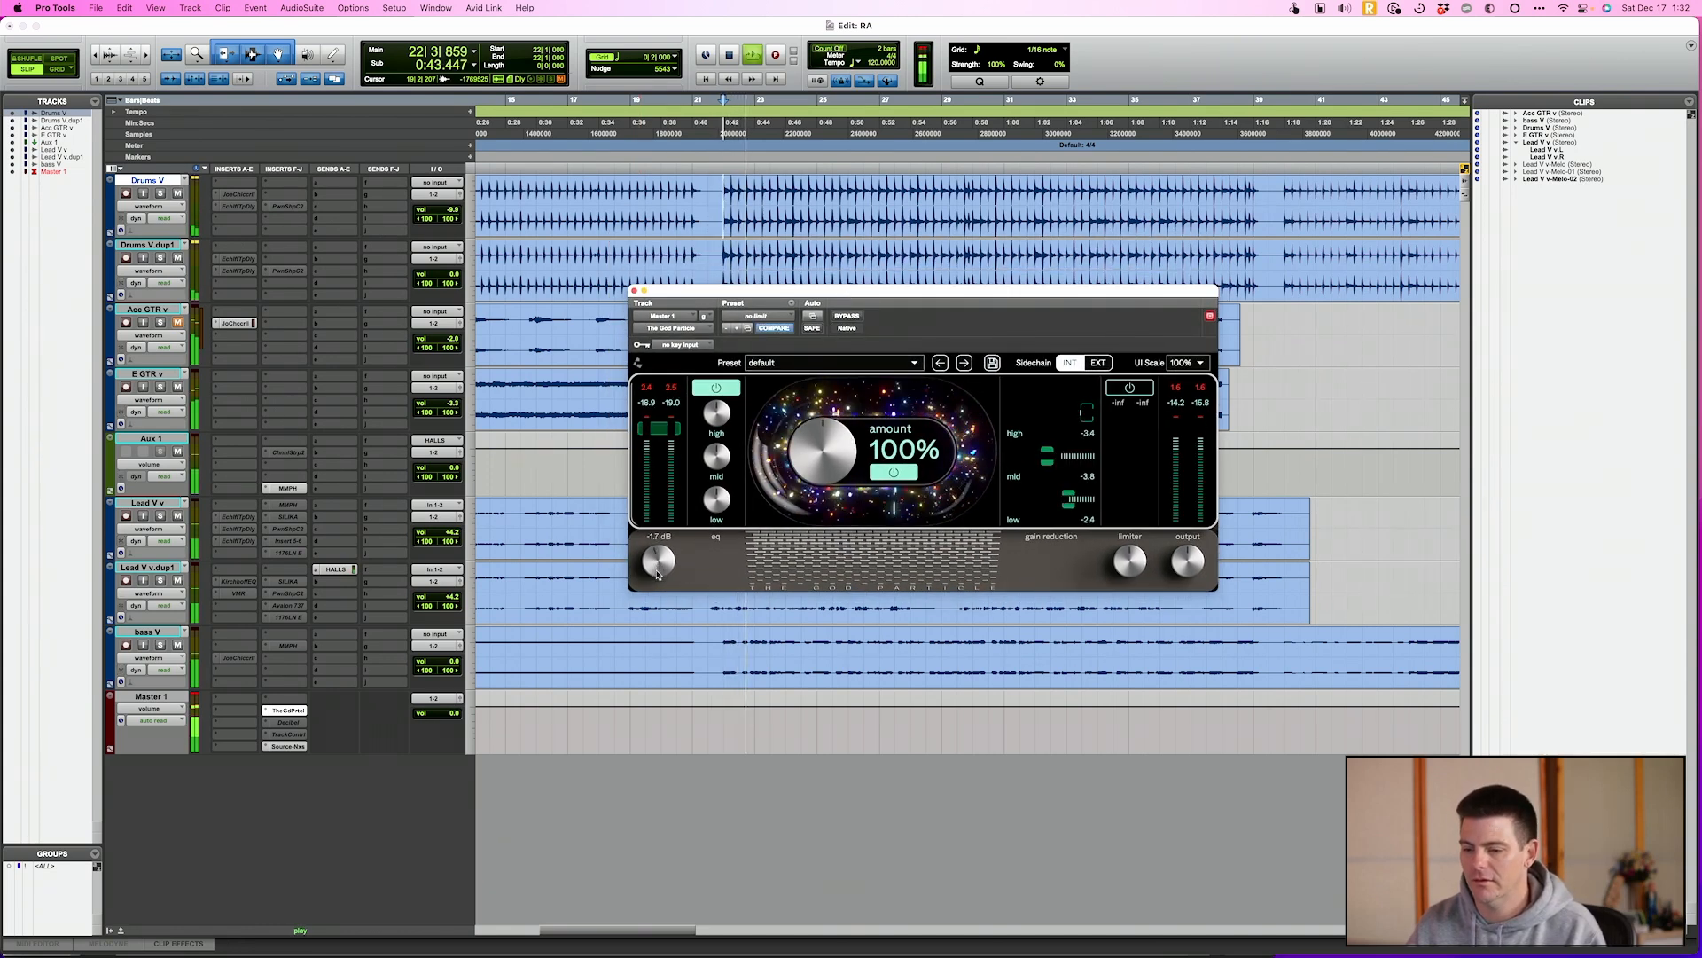
drag(1188, 561, 1189, 570)
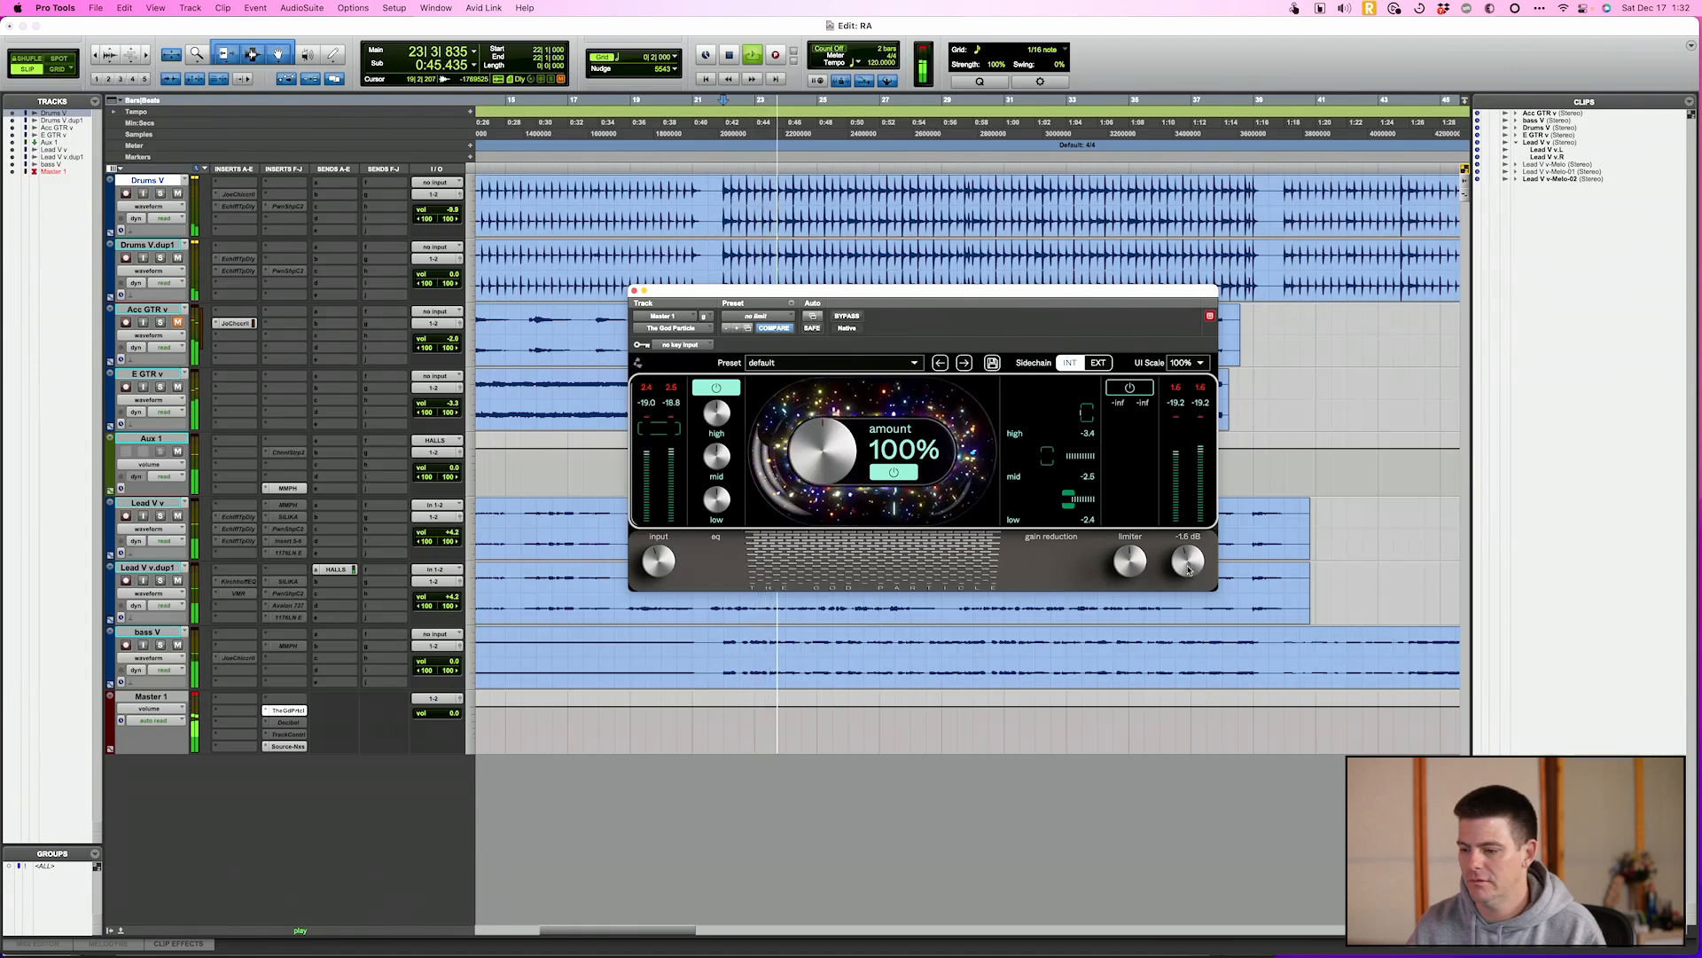
Compare the mix with The God Particle bypassed and active, matching levels with the output at -0.5 dB
click(851, 317)
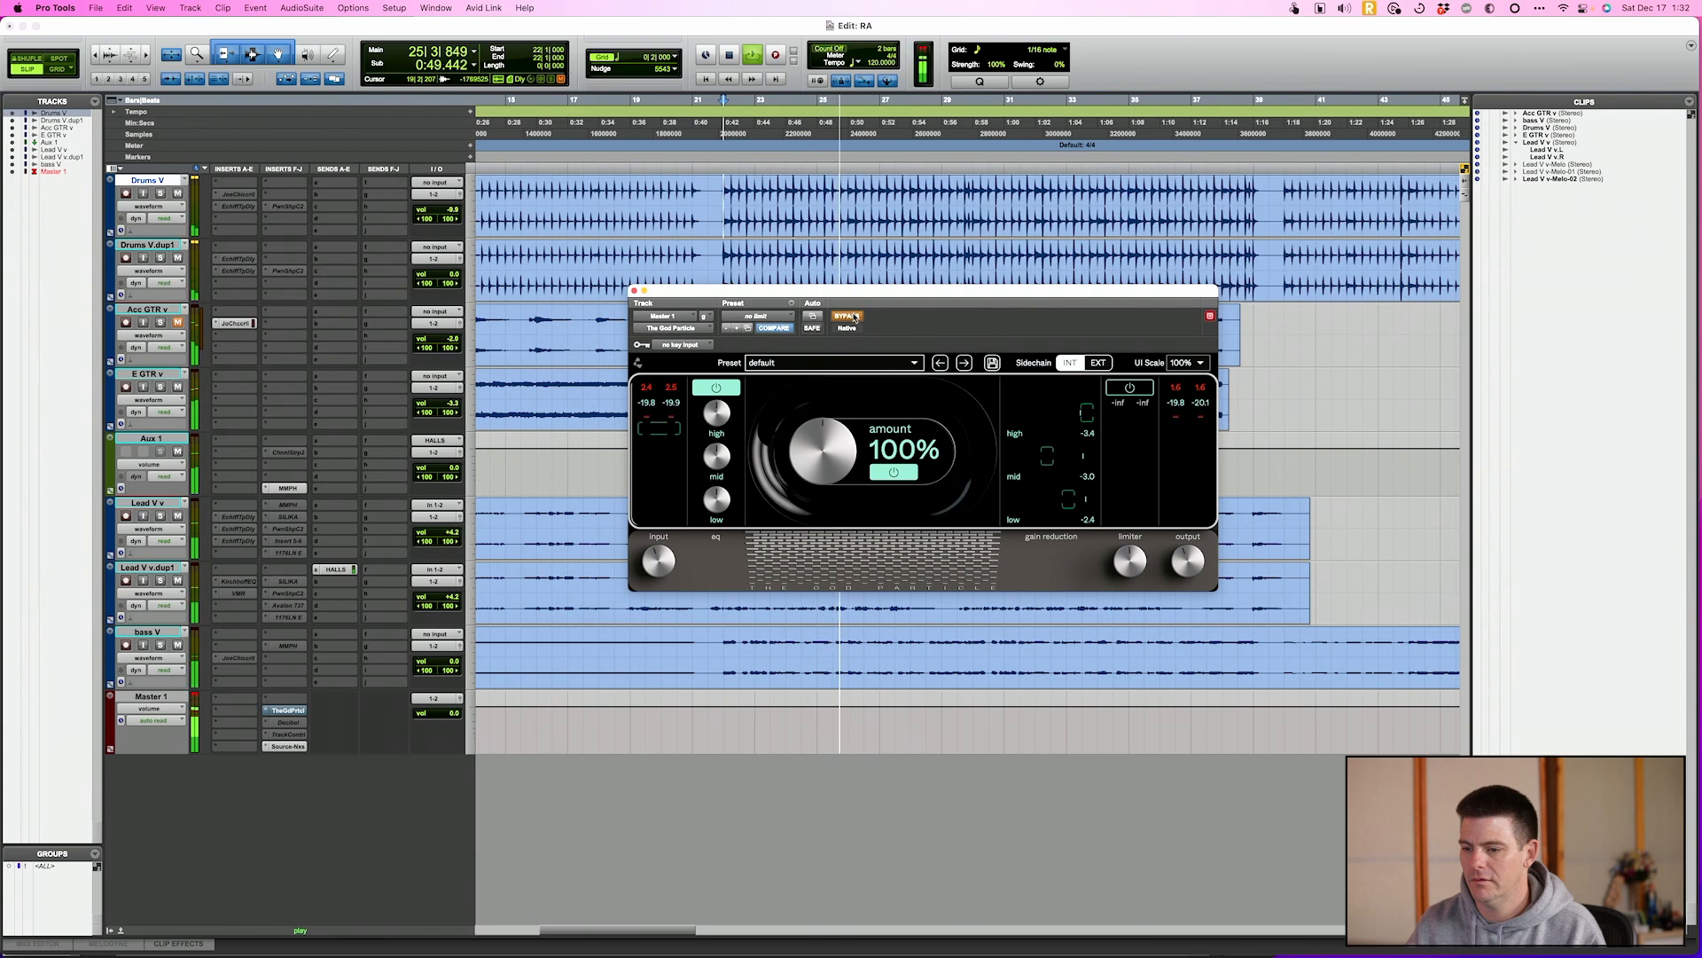
click(852, 316)
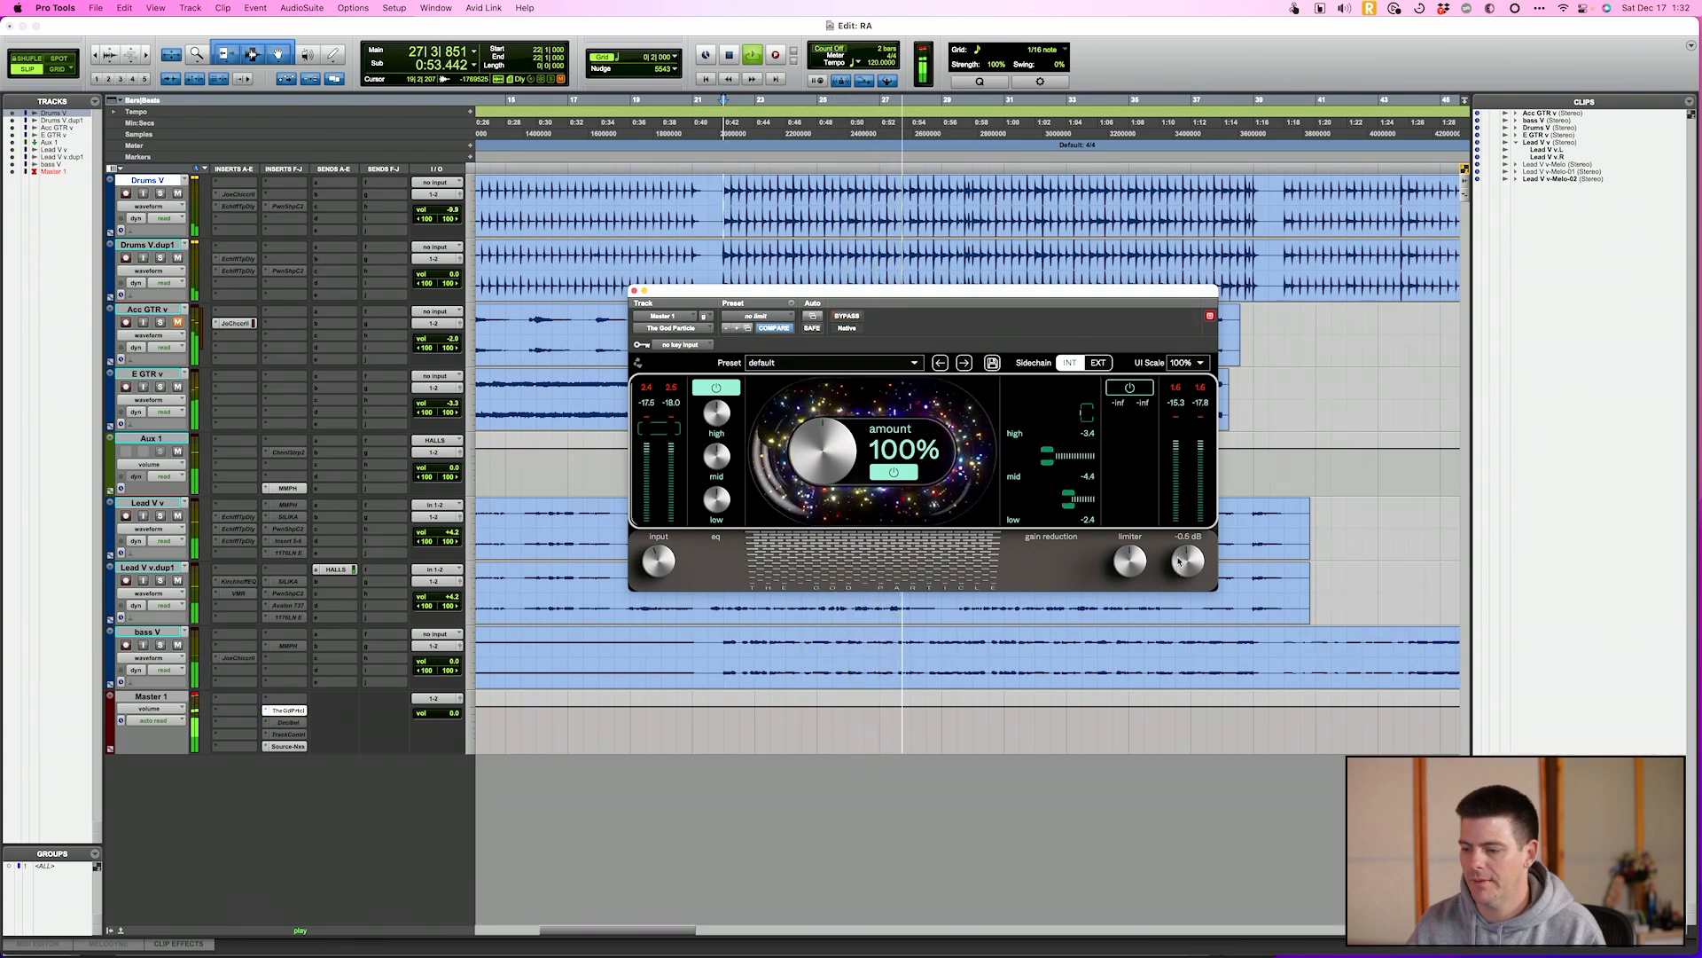
click(846, 316)
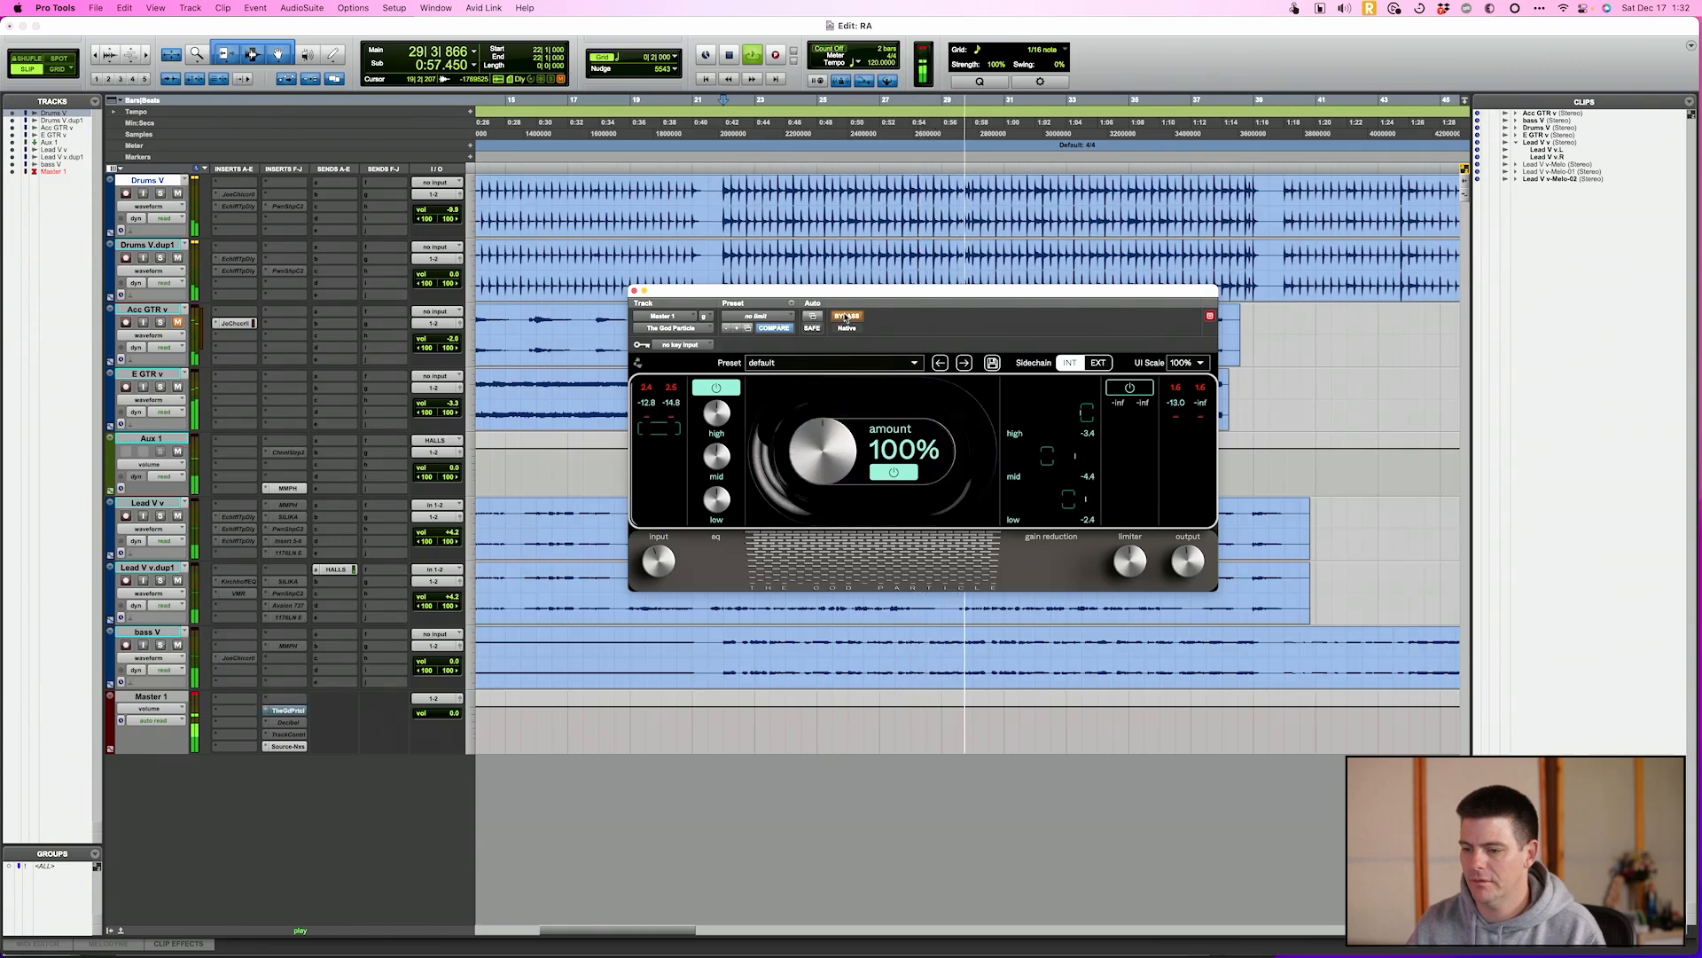
click(846, 317)
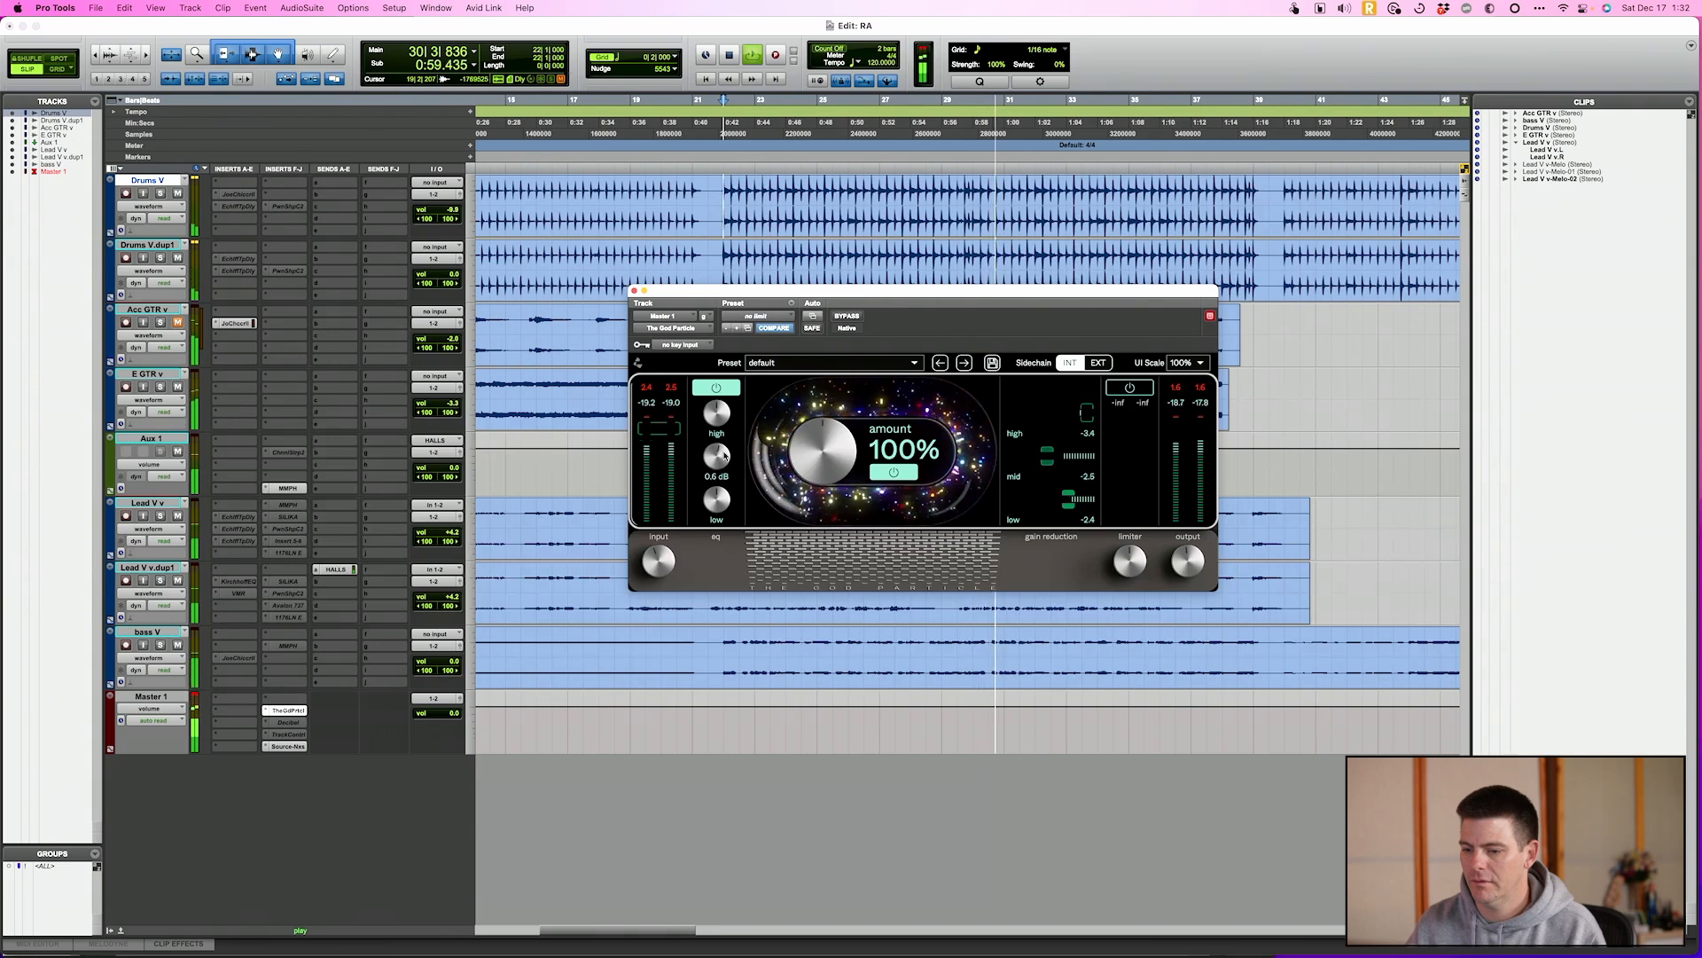
Set The God Particle's mid EQ to 0.6 dB and low EQ to 0.2 dB and compare the mix against bypass
drag(725, 455, 721, 507)
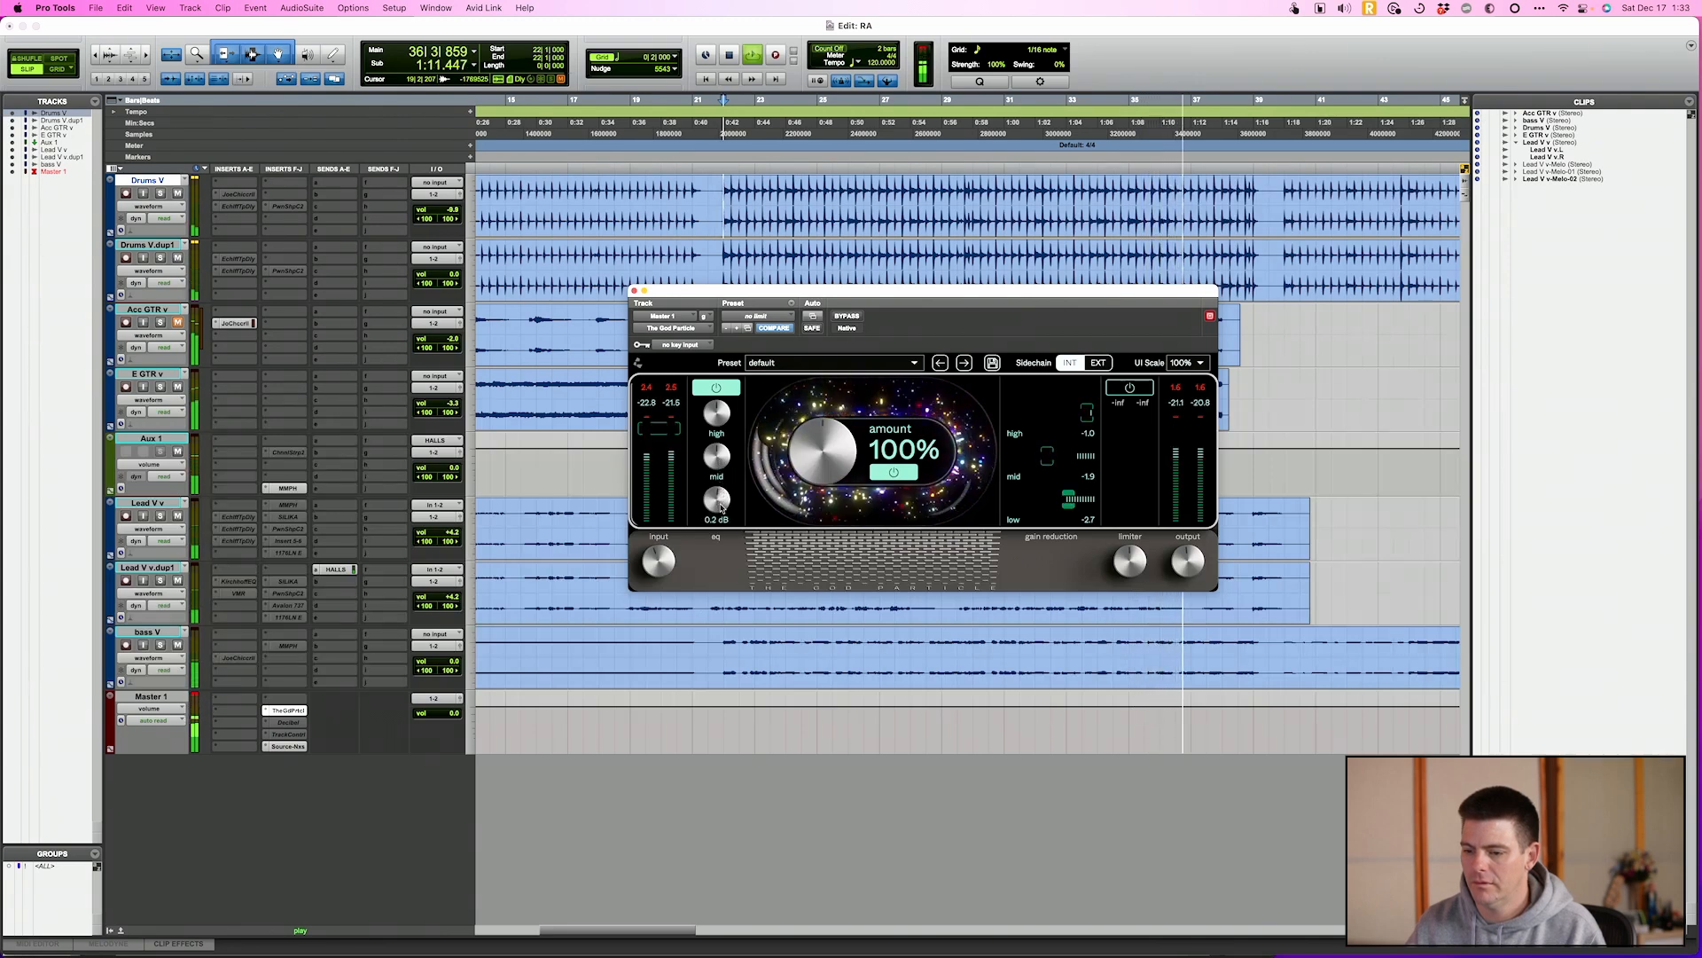
click(842, 318)
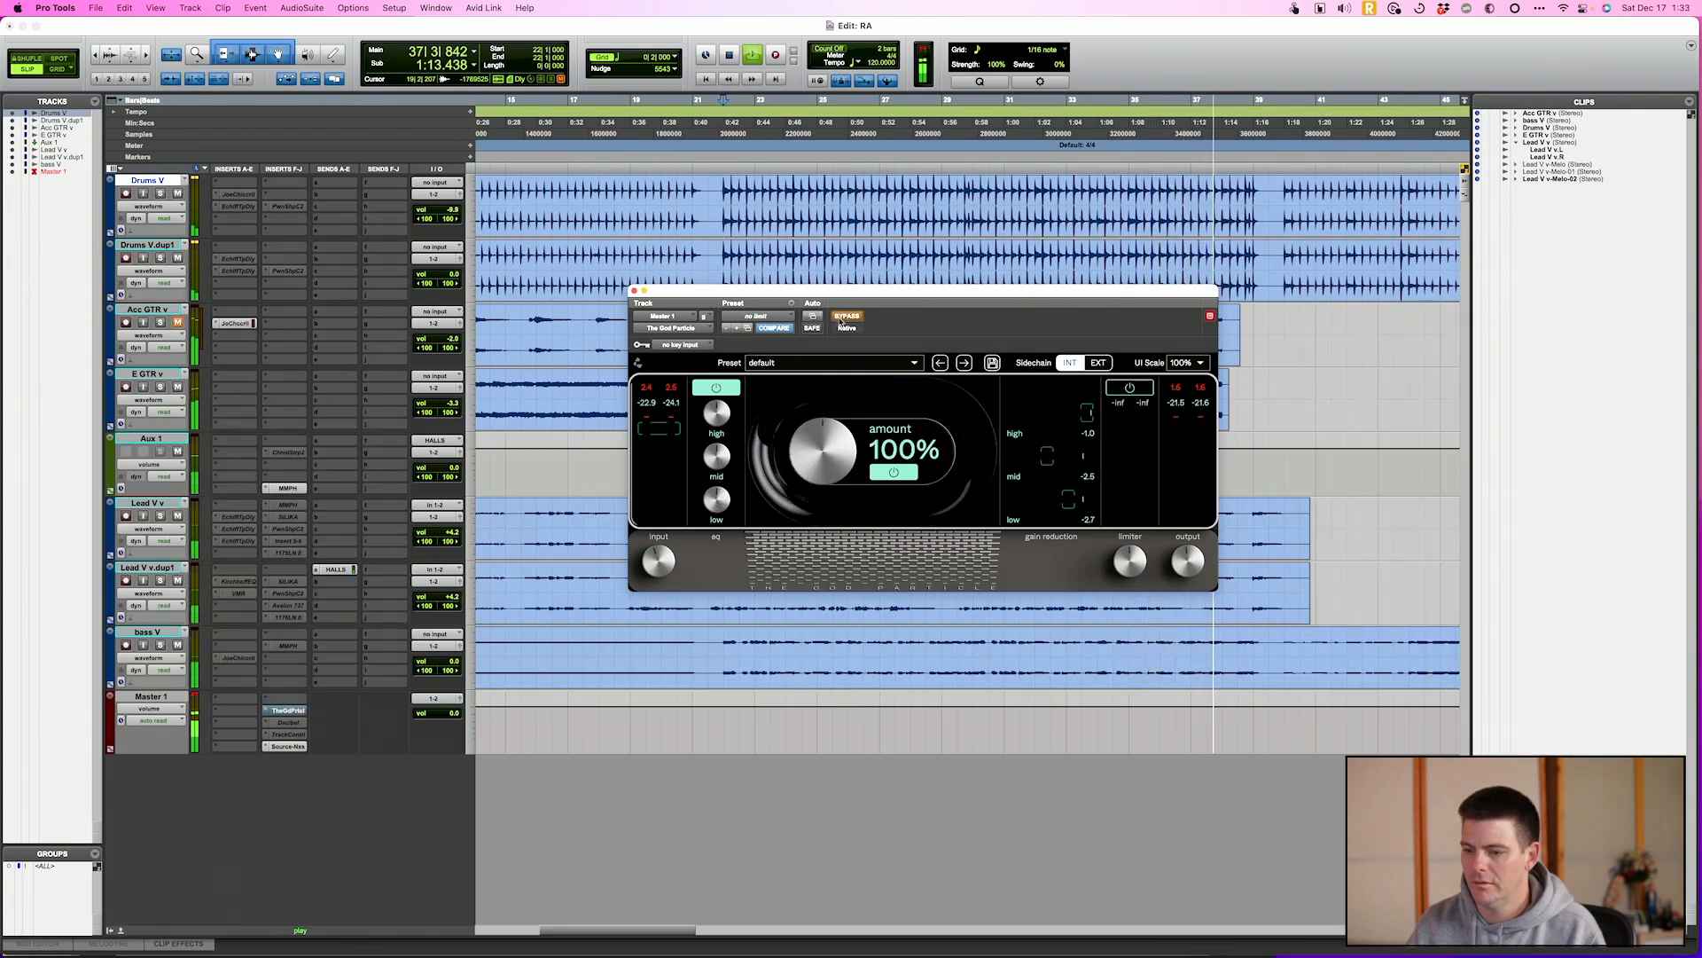
click(842, 318)
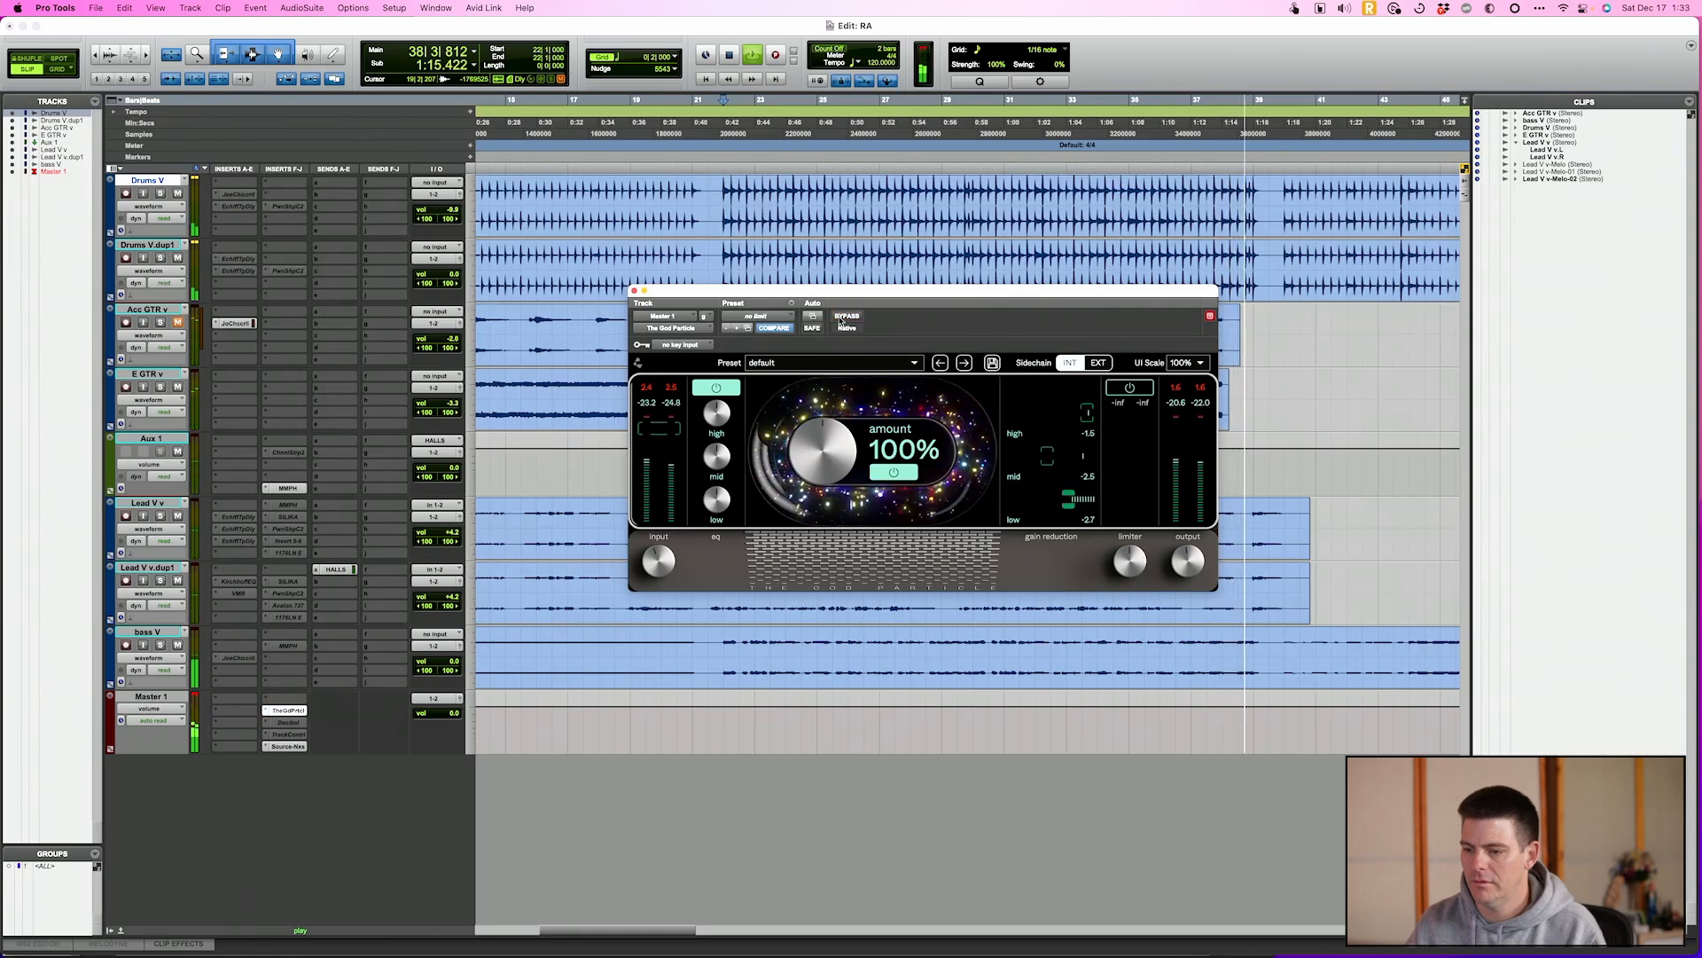